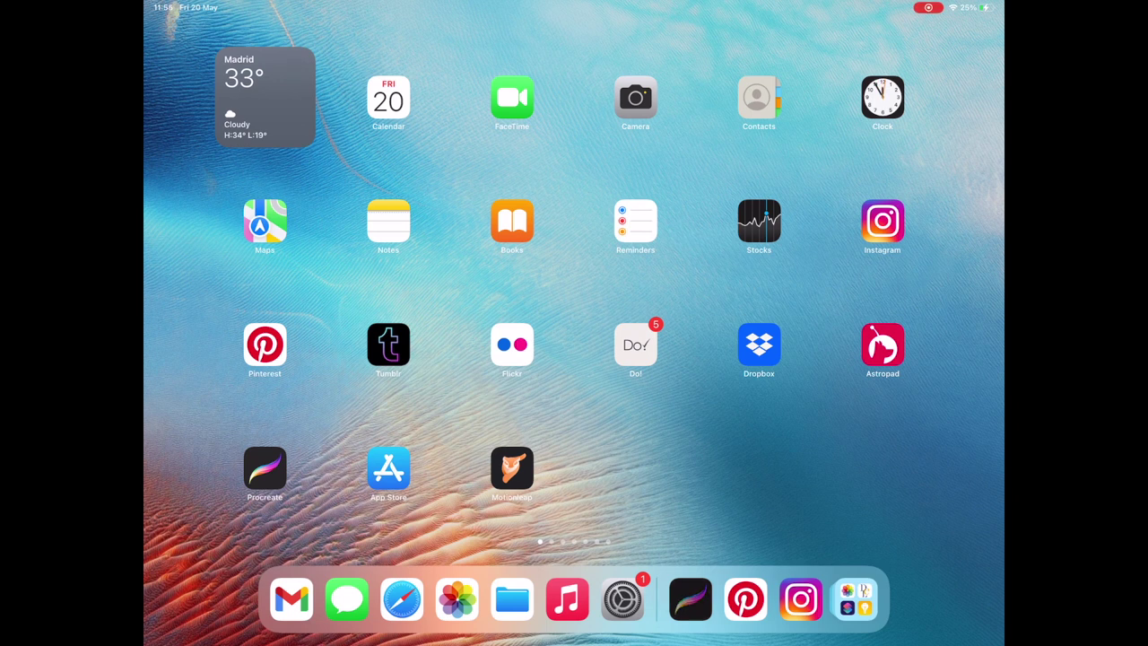
Launch Procreate from the iPad Home Screen to reach its artwork gallery
{"action": "left_click", "coordinate": [264, 467]}
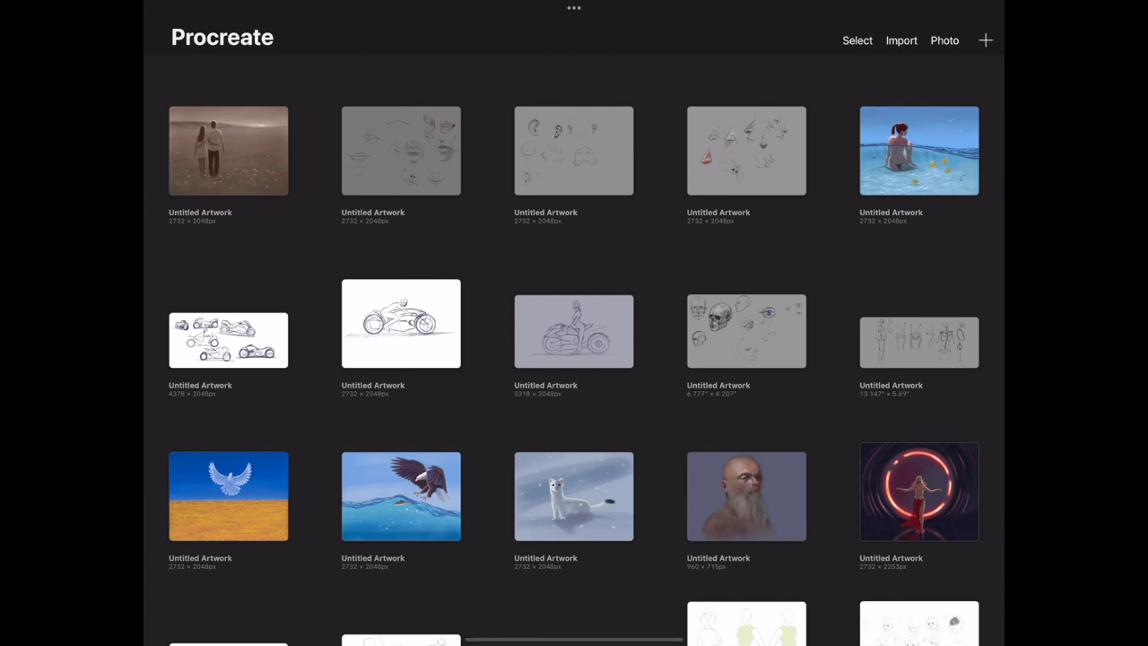
Create a Screen Size canvas with a muted greyish-blue background colour
{"action": "left_click", "coordinate": [984, 40]}
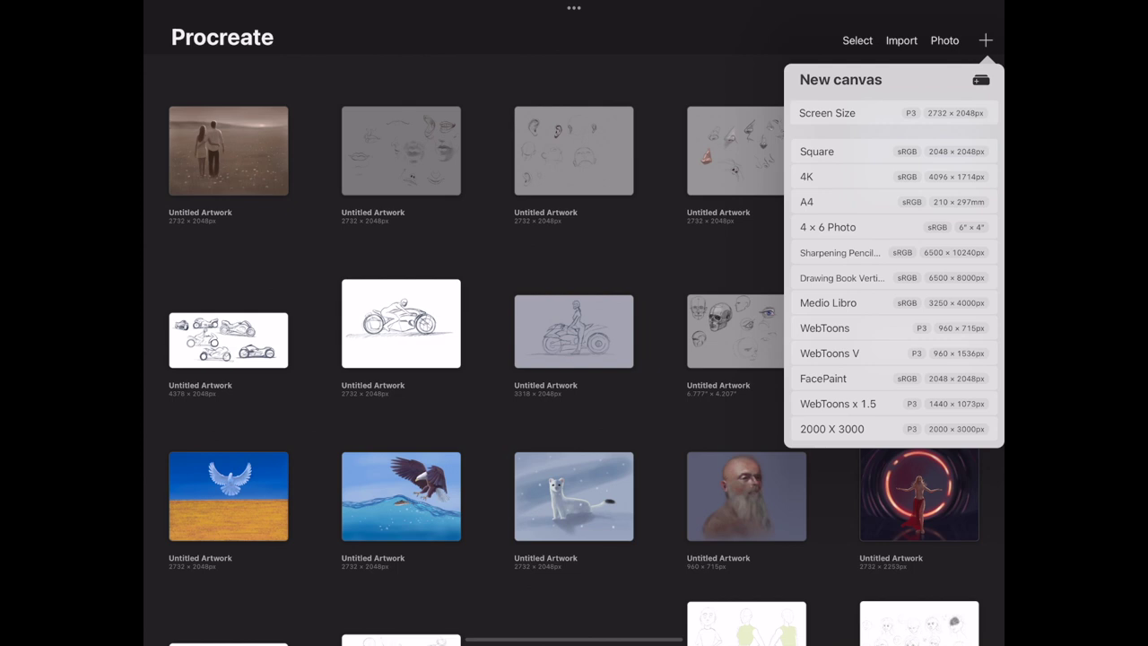
{"action": "left_click", "coordinate": [826, 113]}
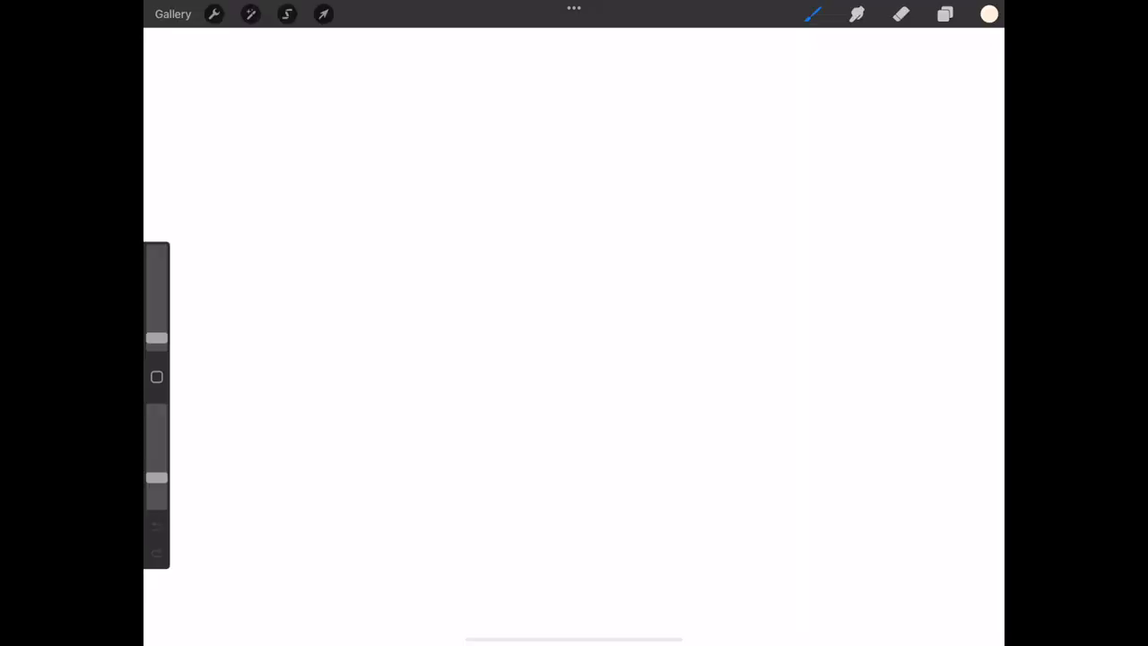
{"action": "left_click", "coordinate": [945, 13]}
{"action": "left_click", "coordinate": [871, 105]}
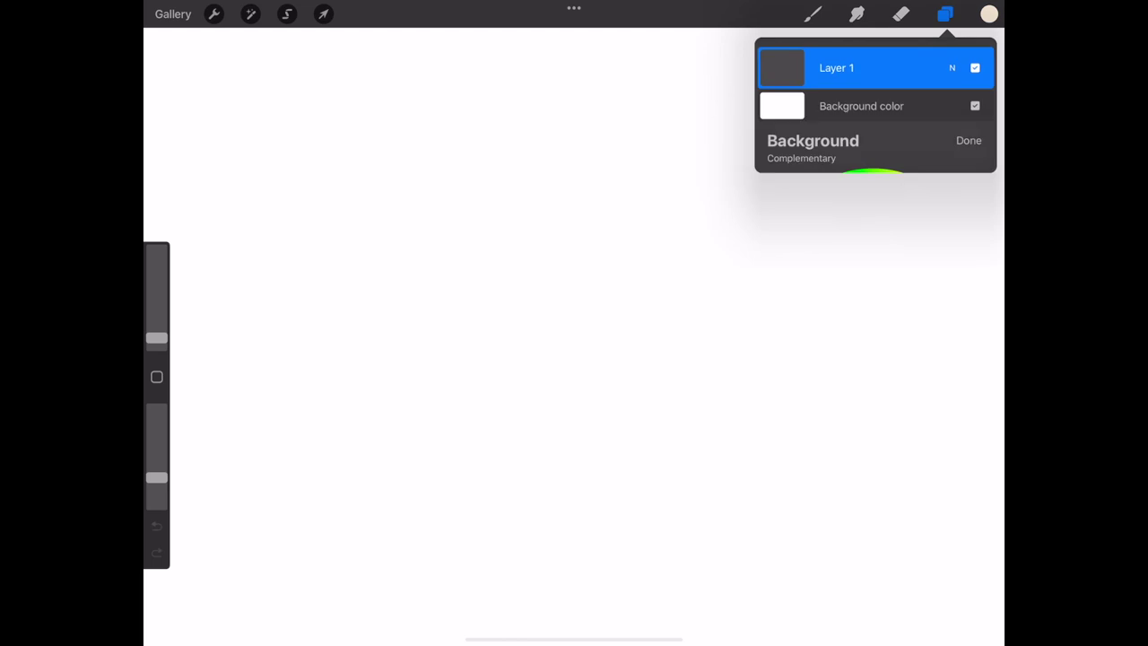
{"action": "left_click_drag", "start_coordinate": [876, 188], "coordinate": [860, 204]}
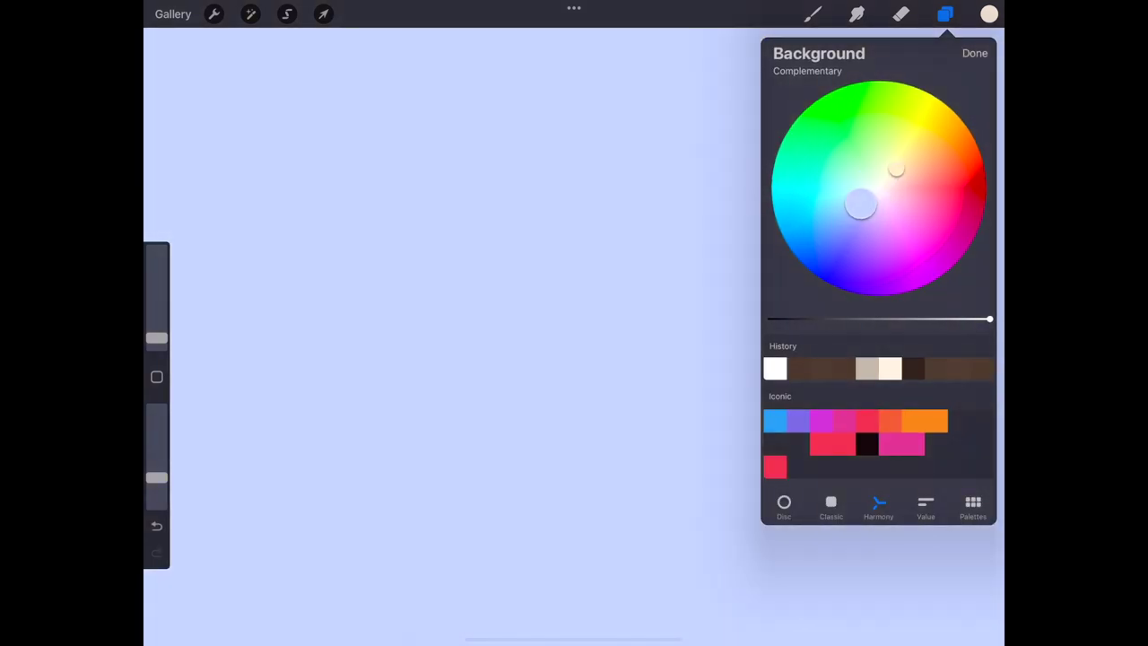
{"action": "left_click_drag", "start_coordinate": [989, 318], "coordinate": [954, 318]}
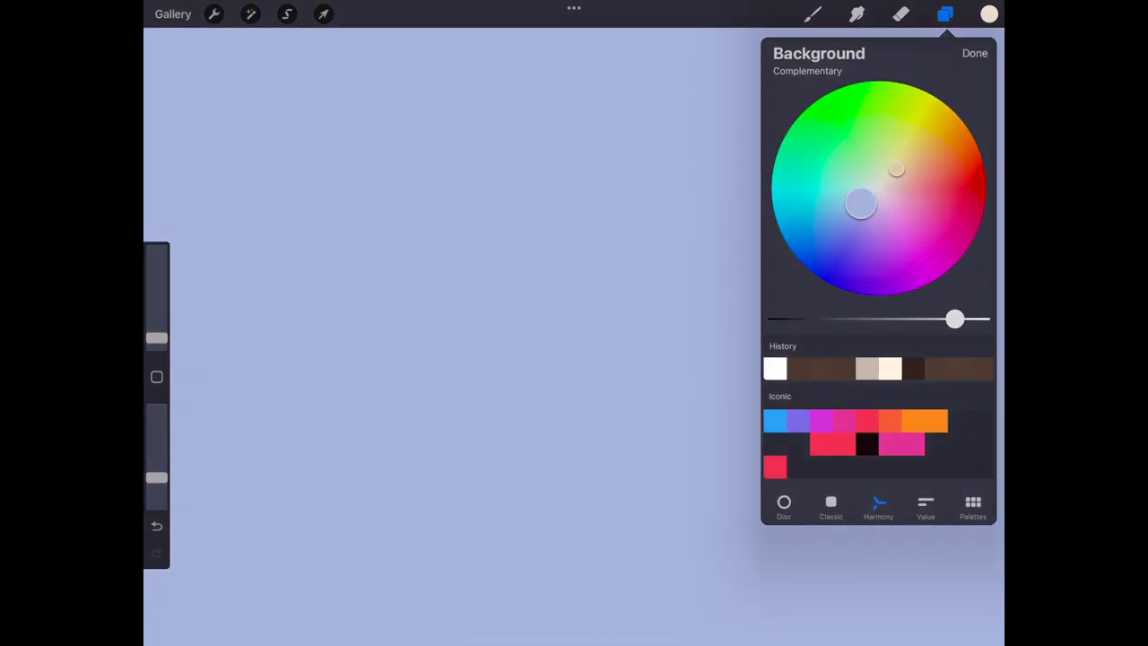
Choose a sketching brush and a dark colour, then draw the boy's head circle
{"action": "left_click", "coordinate": [812, 13]}
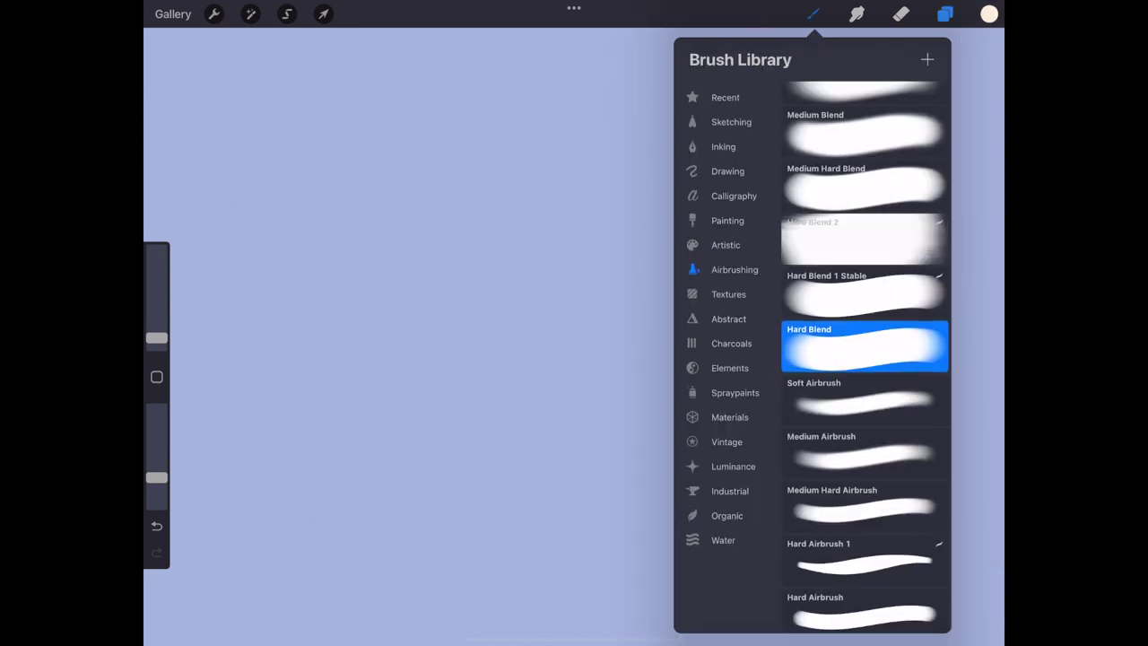
{"action": "left_click", "coordinate": [989, 13]}
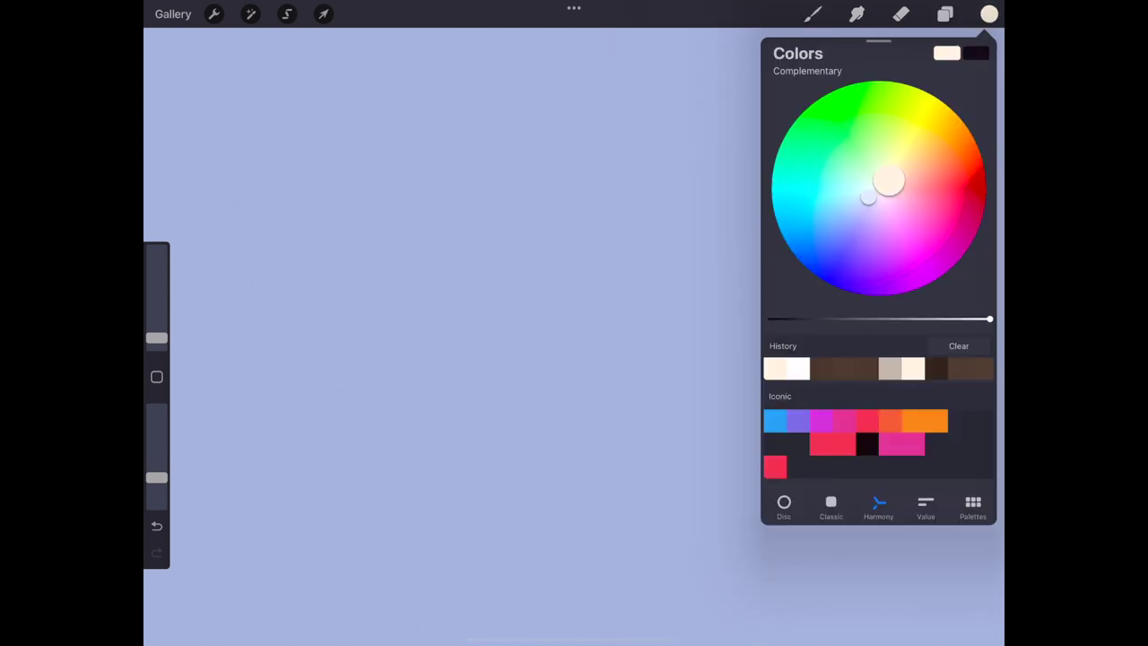
{"action": "left_click", "coordinate": [989, 13]}
{"action": "left_click_drag", "start_coordinate": [350, 147], "coordinate": [370, 132]}
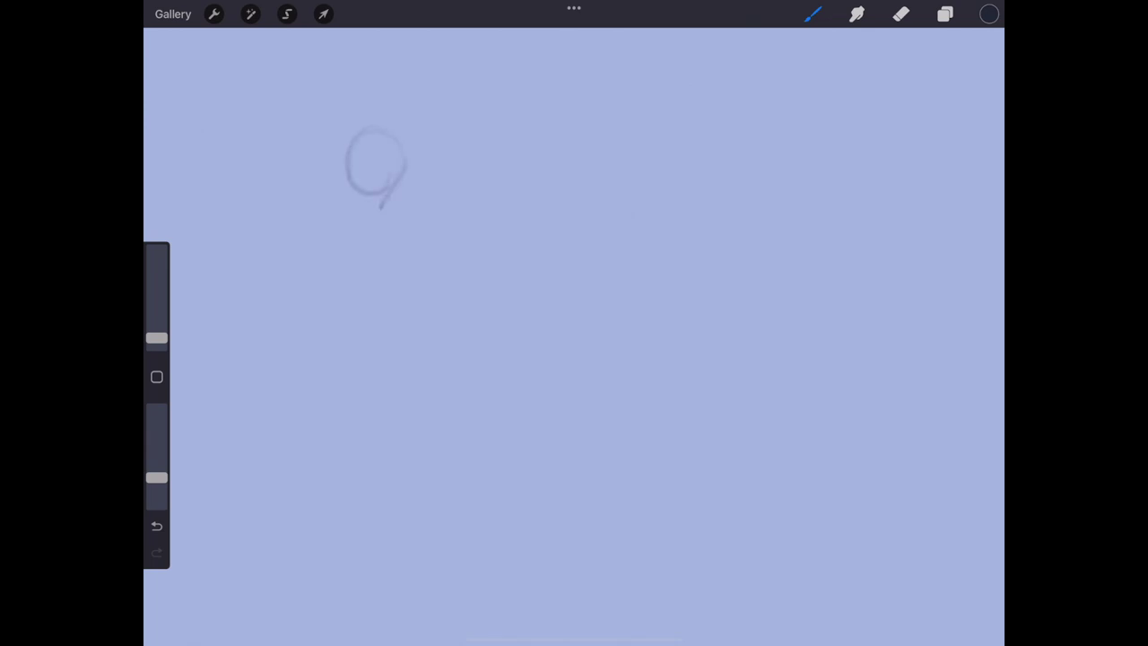
Sketch the torso, hips, bent thigh, lower leg and foot below the head
{"action": "left_click_drag", "start_coordinate": [351, 170], "coordinate": [385, 191]}
{"action": "left_click_drag", "start_coordinate": [156, 477], "coordinate": [156, 468]}
{"action": "left_click_drag", "start_coordinate": [334, 208], "coordinate": [331, 319]}
{"action": "mouse_move", "coordinate": [302, 260]}
{"action": "left_mouse_down"}
{"action": "mouse_move", "coordinate": [344, 299]}
{"action": "mouse_move", "coordinate": [343, 359]}
{"action": "left_mouse_up"}
{"action": "left_click_drag", "start_coordinate": [310, 368], "coordinate": [442, 384]}
{"action": "mouse_move", "coordinate": [303, 235]}
{"action": "left_mouse_down"}
{"action": "mouse_move", "coordinate": [300, 375]}
{"action": "mouse_move", "coordinate": [431, 385]}
{"action": "left_mouse_up"}
{"action": "mouse_move", "coordinate": [342, 347]}
{"action": "left_mouse_down"}
{"action": "mouse_move", "coordinate": [426, 359]}
{"action": "mouse_move", "coordinate": [437, 388]}
{"action": "left_mouse_up"}
{"action": "mouse_move", "coordinate": [436, 386]}
{"action": "left_mouse_down"}
{"action": "mouse_move", "coordinate": [341, 436]}
{"action": "mouse_move", "coordinate": [366, 480]}
{"action": "left_mouse_up"}
Darken the hip, torso, head and neck contours of the boy sketch
{"action": "mouse_move", "coordinate": [337, 308]}
{"action": "left_mouse_down"}
{"action": "mouse_move", "coordinate": [345, 348]}
{"action": "mouse_move", "coordinate": [439, 369]}
{"action": "left_mouse_up"}
{"action": "left_click_drag", "start_coordinate": [316, 249], "coordinate": [299, 309]}
{"action": "left_click_drag", "start_coordinate": [401, 153], "coordinate": [389, 201]}
{"action": "left_click_drag", "start_coordinate": [344, 156], "coordinate": [391, 133]}
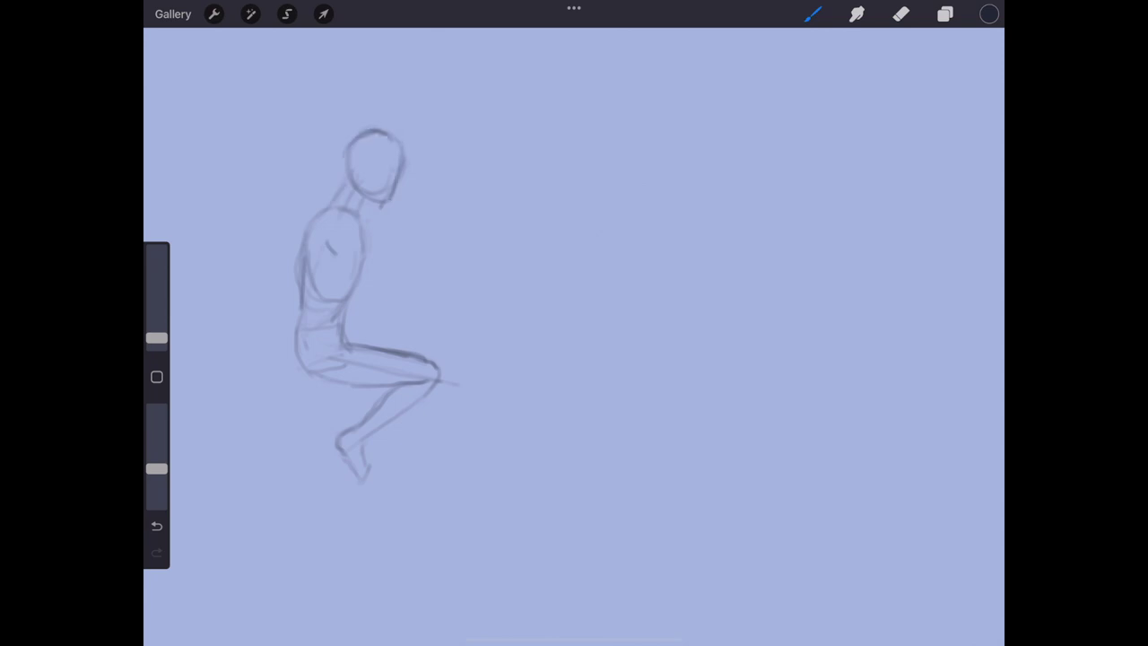
{"action": "key", "text": "e"}
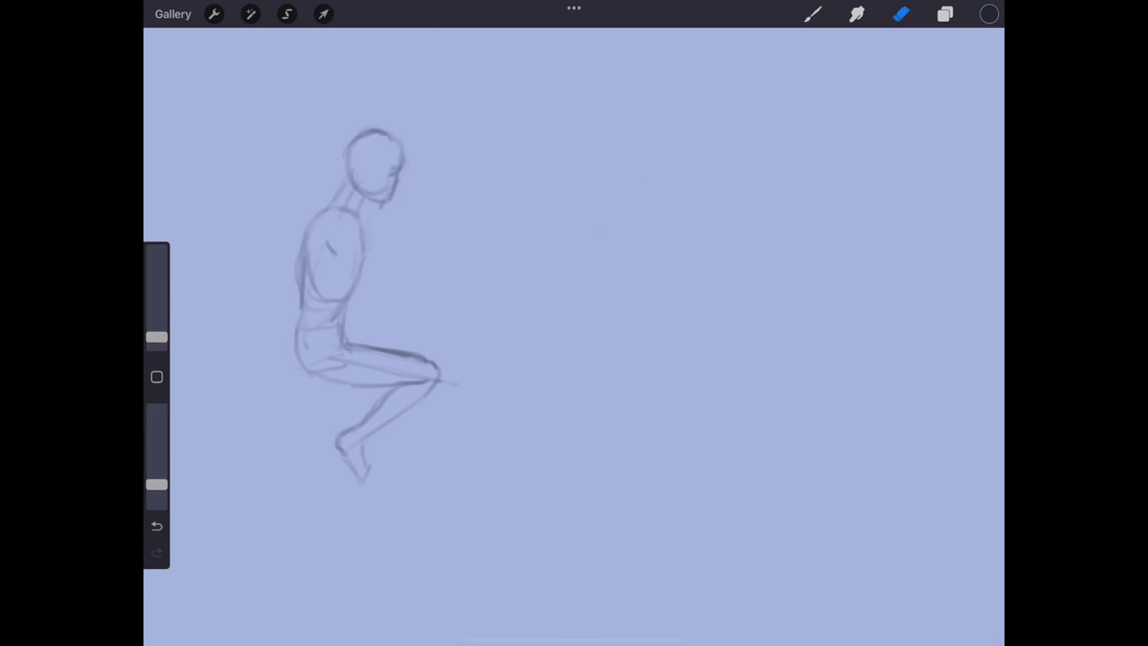
{"action": "key", "text": "b"}
{"action": "left_click_drag", "start_coordinate": [346, 159], "coordinate": [379, 134]}
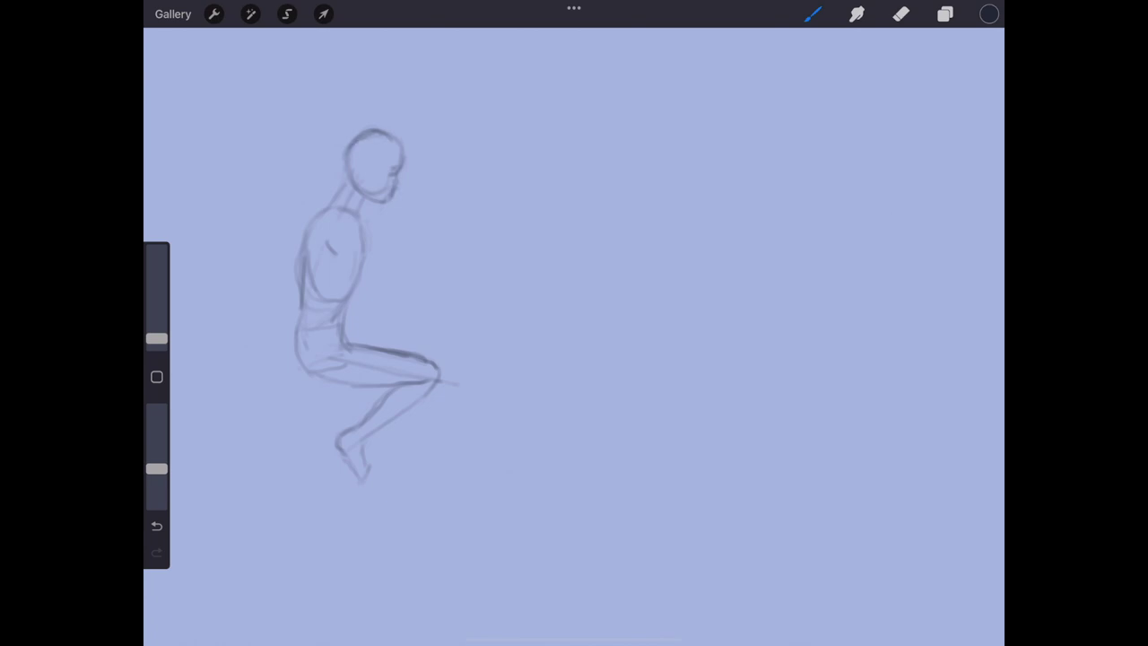
{"action": "left_click_drag", "start_coordinate": [331, 214], "coordinate": [356, 208]}
Add scribbled hair and refine the face, cheek and jaw lines
{"action": "mouse_move", "coordinate": [380, 149]}
{"action": "left_mouse_down"}
{"action": "mouse_move", "coordinate": [412, 160]}
{"action": "mouse_move", "coordinate": [334, 179]}
{"action": "left_mouse_up"}
{"action": "mouse_move", "coordinate": [364, 128]}
{"action": "left_mouse_down"}
{"action": "mouse_move", "coordinate": [339, 151]}
{"action": "mouse_move", "coordinate": [405, 130]}
{"action": "mouse_move", "coordinate": [358, 195]}
{"action": "left_mouse_up"}
{"action": "left_click_drag", "start_coordinate": [346, 145], "coordinate": [337, 188]}
{"action": "left_click_drag", "start_coordinate": [362, 192], "coordinate": [373, 199]}
Erase and redraw the lower leg and foot, darken the waist, and lasso the legs
{"action": "left_click", "coordinate": [900, 13]}
{"action": "mouse_move", "coordinate": [368, 408]}
{"action": "left_mouse_down"}
{"action": "mouse_move", "coordinate": [345, 453]}
{"action": "mouse_move", "coordinate": [350, 485]}
{"action": "left_mouse_up"}
{"action": "left_click", "coordinate": [812, 14]}
{"action": "left_click_drag", "start_coordinate": [330, 437], "coordinate": [337, 454]}
{"action": "left_click_drag", "start_coordinate": [380, 405], "coordinate": [349, 433]}
{"action": "mouse_move", "coordinate": [312, 380]}
{"action": "left_mouse_down"}
{"action": "mouse_move", "coordinate": [380, 386]}
{"action": "mouse_move", "coordinate": [296, 355]}
{"action": "mouse_move", "coordinate": [341, 386]}
{"action": "left_mouse_up"}
{"action": "left_click_drag", "start_coordinate": [298, 334], "coordinate": [340, 325]}
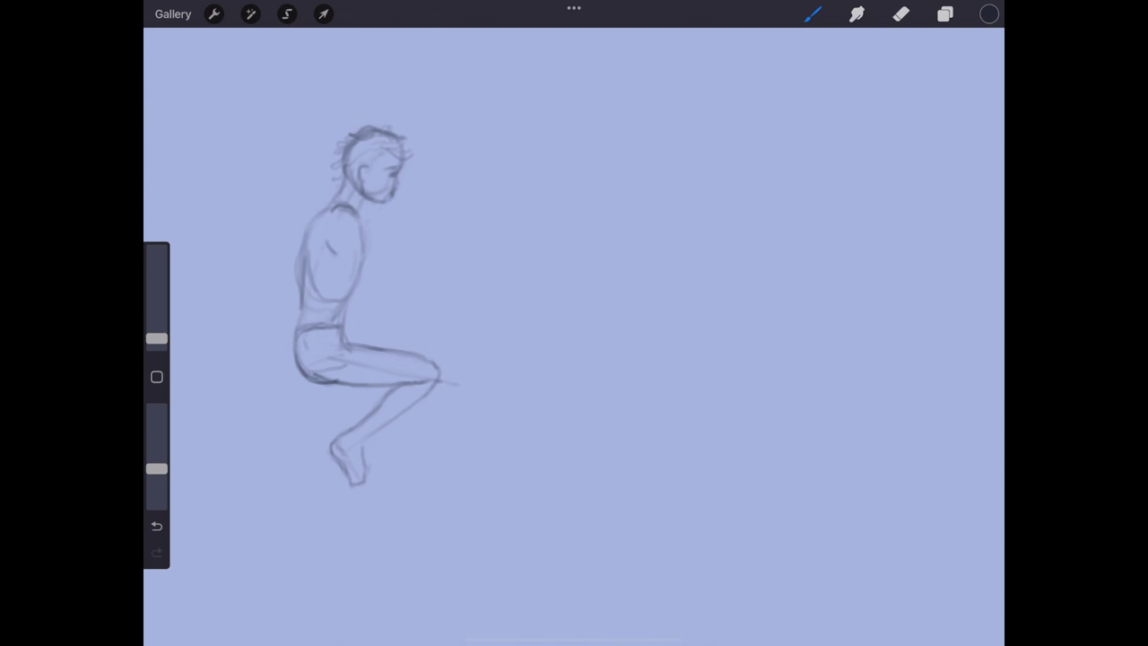
{"action": "left_click", "coordinate": [287, 13]}
{"action": "left_click_drag", "start_coordinate": [358, 310], "coordinate": [375, 307]}
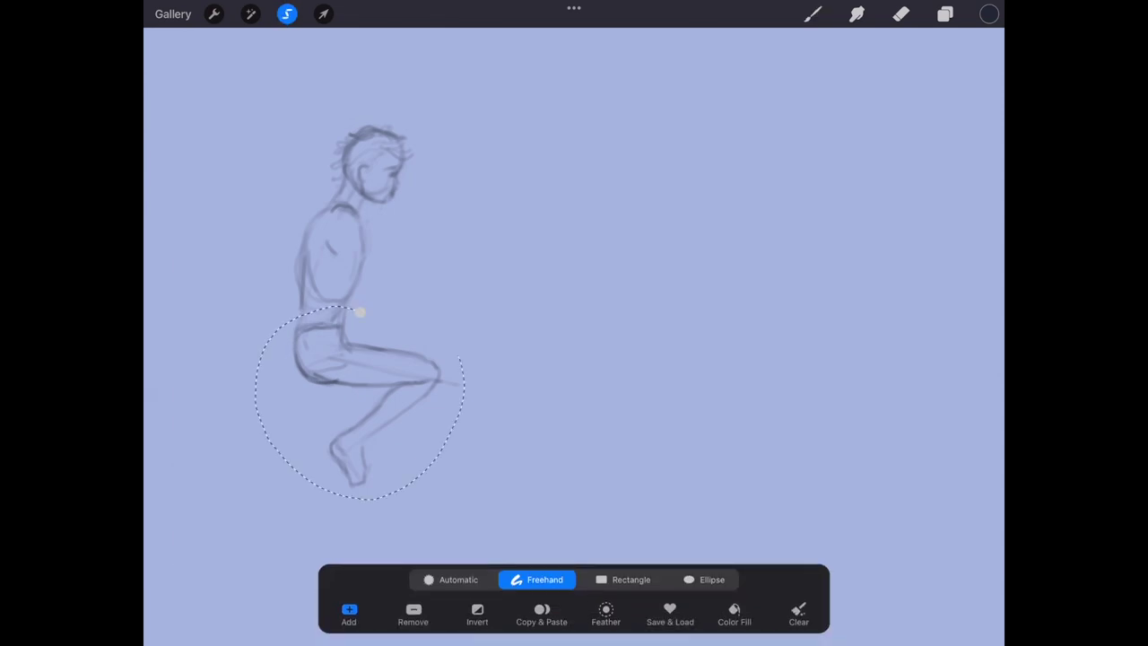
Move the selected legs up slightly and darken the shoulder and chest
{"action": "left_click", "coordinate": [323, 13]}
{"action": "left_click_drag", "start_coordinate": [376, 395], "coordinate": [380, 370]}
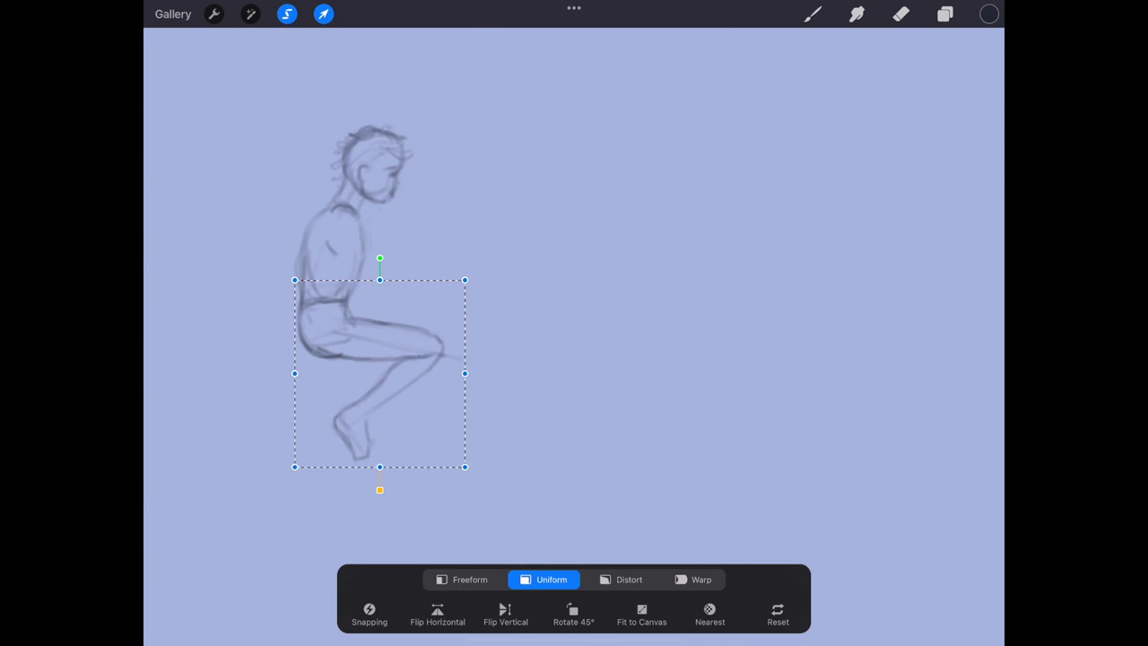
{"action": "left_click", "coordinate": [813, 13]}
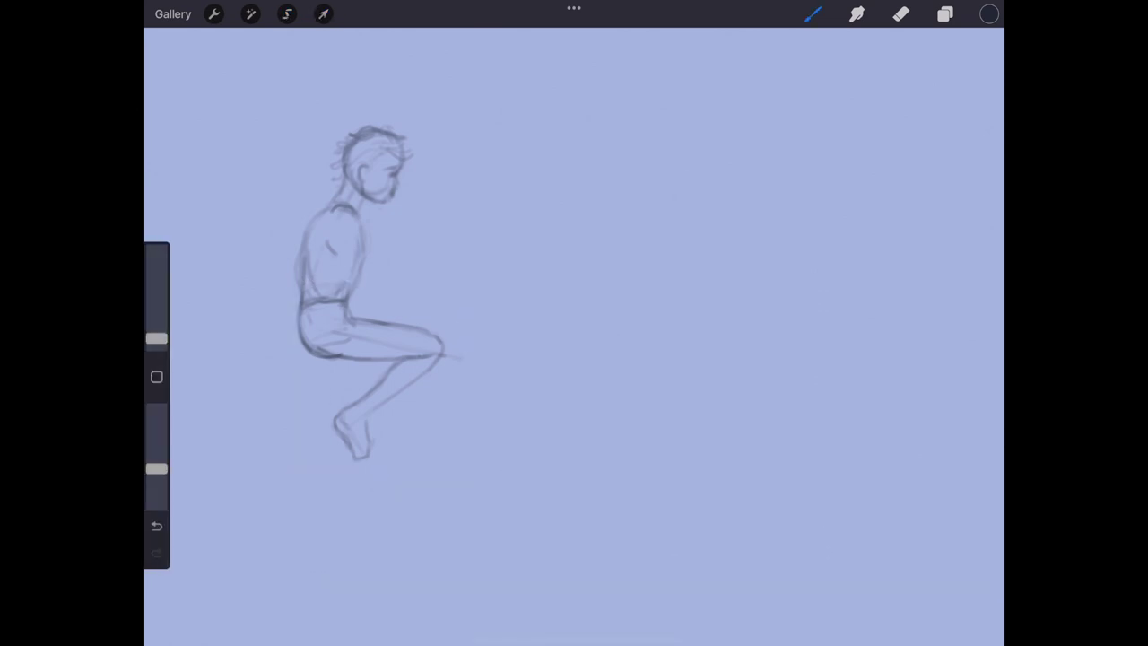
{"action": "mouse_move", "coordinate": [306, 224]}
{"action": "left_mouse_down"}
{"action": "mouse_move", "coordinate": [312, 248]}
{"action": "mouse_move", "coordinate": [350, 209]}
{"action": "mouse_move", "coordinate": [321, 230]}
{"action": "mouse_move", "coordinate": [357, 290]}
{"action": "left_mouse_up"}
{"action": "mouse_move", "coordinate": [328, 251]}
{"action": "left_mouse_down"}
{"action": "mouse_move", "coordinate": [355, 301]}
{"action": "mouse_move", "coordinate": [440, 303]}
{"action": "left_mouse_up"}
Draw the forearm and hand reaching the knee, plus a second lower leg and foot
{"action": "left_click_drag", "start_coordinate": [373, 260], "coordinate": [431, 323]}
{"action": "left_click_drag", "start_coordinate": [355, 373], "coordinate": [326, 400]}
{"action": "left_click_drag", "start_coordinate": [321, 388], "coordinate": [314, 430]}
{"action": "left_click_drag", "start_coordinate": [330, 406], "coordinate": [332, 428]}
{"action": "left_click_drag", "start_coordinate": [439, 330], "coordinate": [422, 372]}
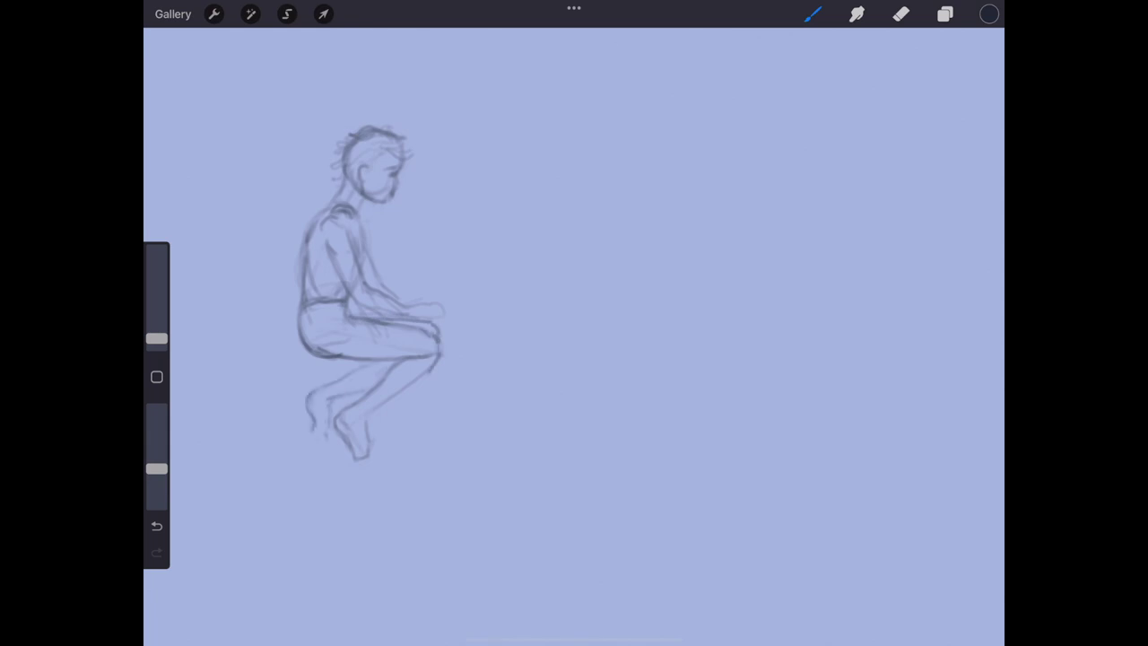
{"action": "left_click_drag", "start_coordinate": [383, 324], "coordinate": [375, 364]}
{"action": "left_click", "coordinate": [214, 13]}
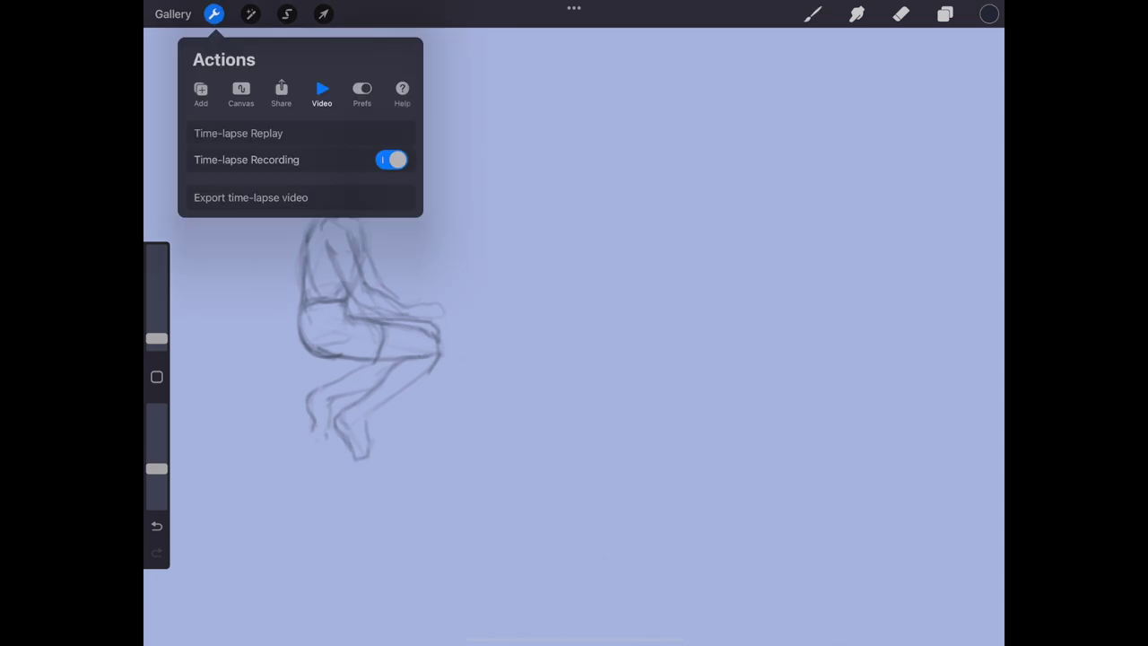
Flip the canvas horizontally to check the sketch, flip it back, and erase a chin stray
{"action": "left_click", "coordinate": [241, 87]}
{"action": "left_click", "coordinate": [225, 325]}
{"action": "left_click", "coordinate": [214, 14]}
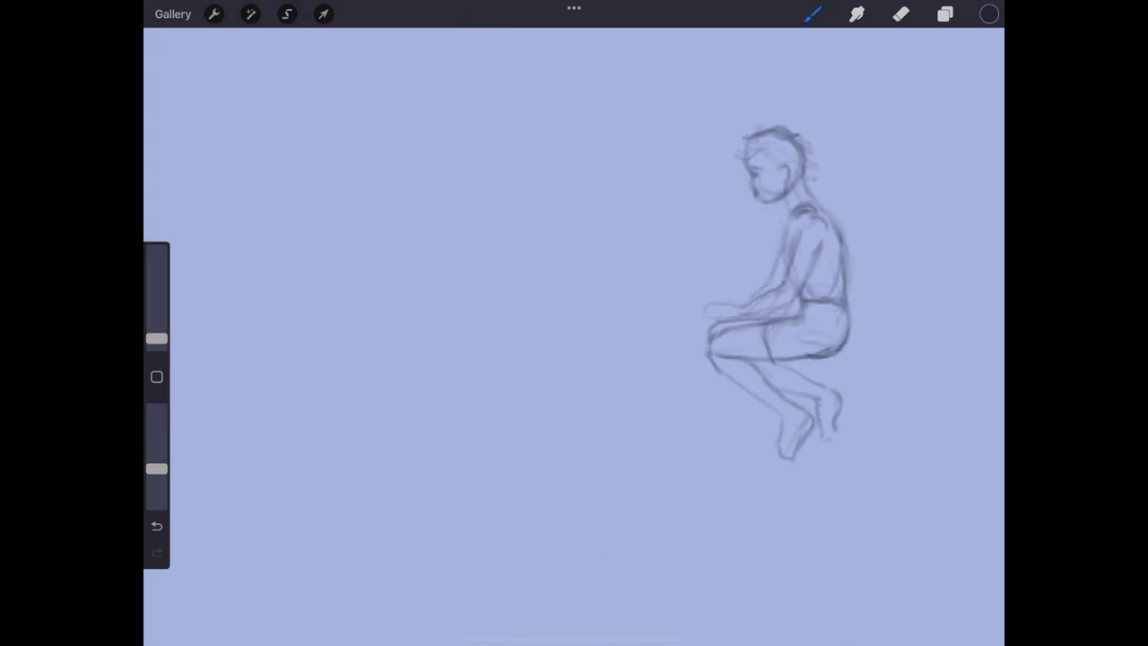
{"action": "left_click", "coordinate": [214, 14]}
{"action": "left_click", "coordinate": [218, 326]}
{"action": "left_click", "coordinate": [214, 13]}
{"action": "left_click", "coordinate": [900, 14]}
{"action": "left_click_drag", "start_coordinate": [362, 192], "coordinate": [376, 205]}
Select and adjust the head, then erase stray lines around the neck and back
{"action": "left_click", "coordinate": [287, 14]}
{"action": "left_click_drag", "start_coordinate": [408, 130], "coordinate": [398, 126]}
{"action": "left_click", "coordinate": [323, 14]}
{"action": "left_click", "coordinate": [900, 14]}
{"action": "mouse_move", "coordinate": [347, 281]}
{"action": "left_mouse_down"}
{"action": "mouse_move", "coordinate": [331, 251]}
{"action": "mouse_move", "coordinate": [353, 260]}
{"action": "left_mouse_up"}
{"action": "mouse_move", "coordinate": [339, 212]}
{"action": "left_mouse_down"}
{"action": "mouse_move", "coordinate": [361, 265]}
{"action": "mouse_move", "coordinate": [409, 316]}
{"action": "mouse_move", "coordinate": [444, 312]}
{"action": "left_mouse_up"}
{"action": "left_click", "coordinate": [812, 13]}
Redraw the boy's arm bent at the elbow with the hand resting on the knee
{"action": "mouse_move", "coordinate": [362, 230]}
{"action": "left_mouse_down"}
{"action": "mouse_move", "coordinate": [367, 258]}
{"action": "mouse_move", "coordinate": [331, 230]}
{"action": "left_mouse_up"}
{"action": "mouse_move", "coordinate": [337, 242]}
{"action": "left_mouse_down"}
{"action": "mouse_move", "coordinate": [311, 290]}
{"action": "mouse_move", "coordinate": [367, 333]}
{"action": "left_mouse_up"}
{"action": "left_click_drag", "start_coordinate": [303, 251], "coordinate": [288, 297]}
{"action": "mouse_move", "coordinate": [319, 231]}
{"action": "left_mouse_down"}
{"action": "mouse_move", "coordinate": [296, 269]}
{"action": "mouse_move", "coordinate": [337, 303]}
{"action": "mouse_move", "coordinate": [305, 306]}
{"action": "left_mouse_up"}
{"action": "left_click", "coordinate": [900, 13]}
{"action": "left_click_drag", "start_coordinate": [156, 484], "coordinate": [156, 468]}
{"action": "left_click", "coordinate": [812, 13]}
{"action": "left_click_drag", "start_coordinate": [319, 309], "coordinate": [360, 333]}
{"action": "left_click_drag", "start_coordinate": [362, 321], "coordinate": [389, 337]}
{"action": "mouse_move", "coordinate": [350, 284]}
{"action": "left_mouse_down"}
{"action": "mouse_move", "coordinate": [351, 303]}
{"action": "mouse_move", "coordinate": [389, 301]}
{"action": "left_mouse_up"}
{"action": "left_click_drag", "start_coordinate": [348, 308], "coordinate": [436, 310]}
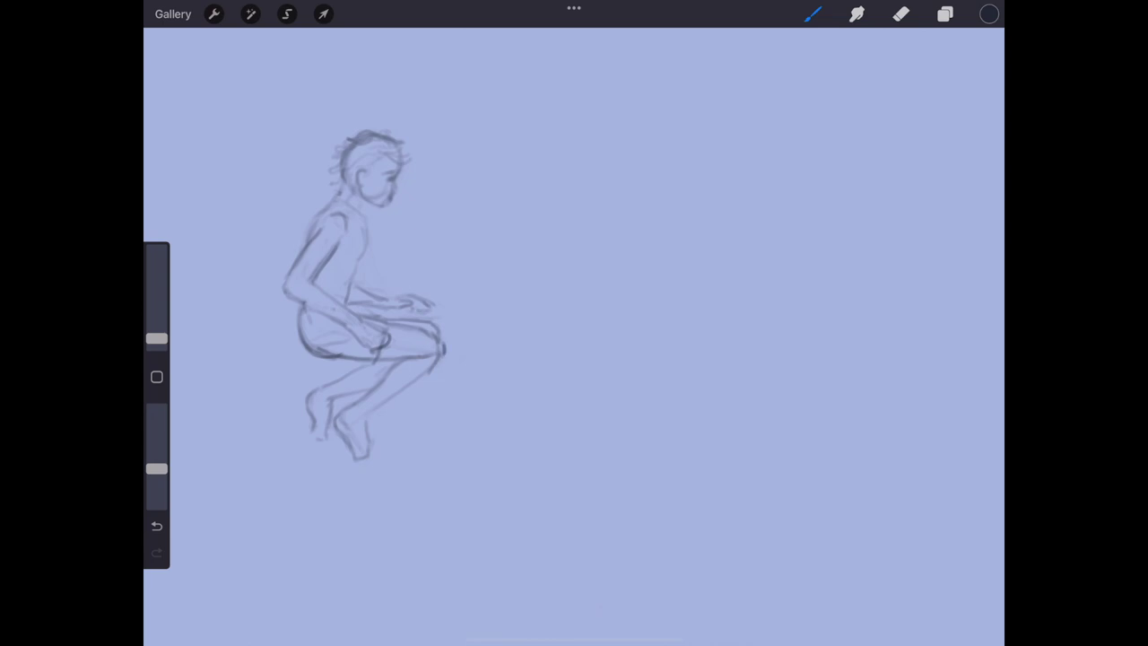
Add a new empty Layer 2 above the boy sketch
{"action": "left_click", "coordinate": [900, 14]}
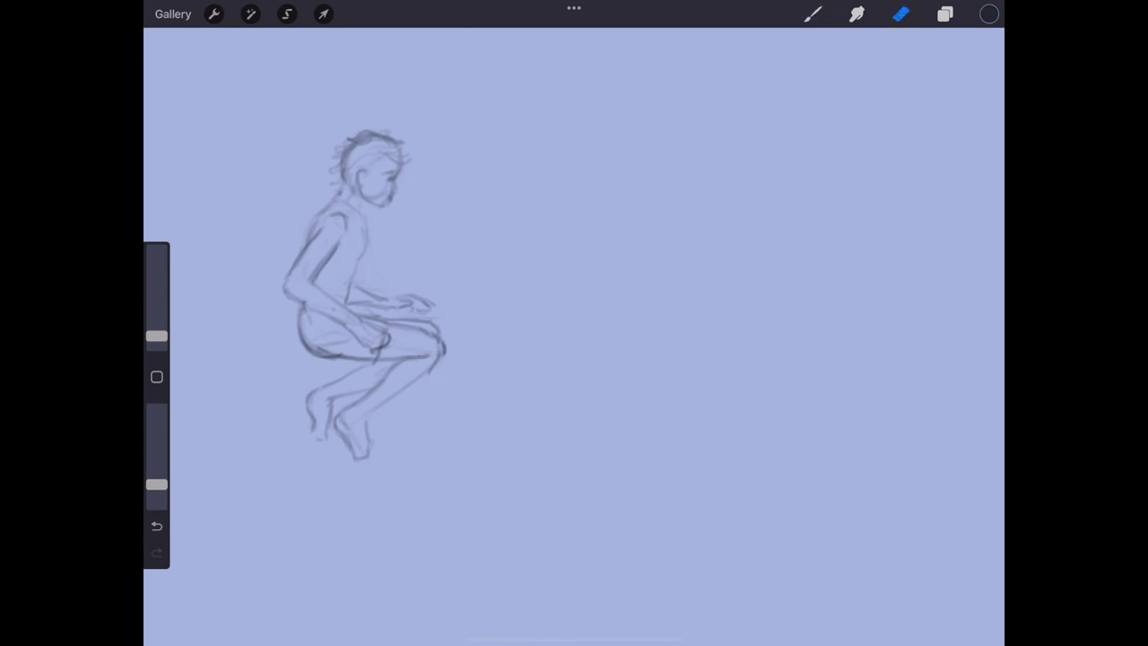
{"action": "left_click", "coordinate": [945, 13]}
{"action": "left_click", "coordinate": [974, 59]}
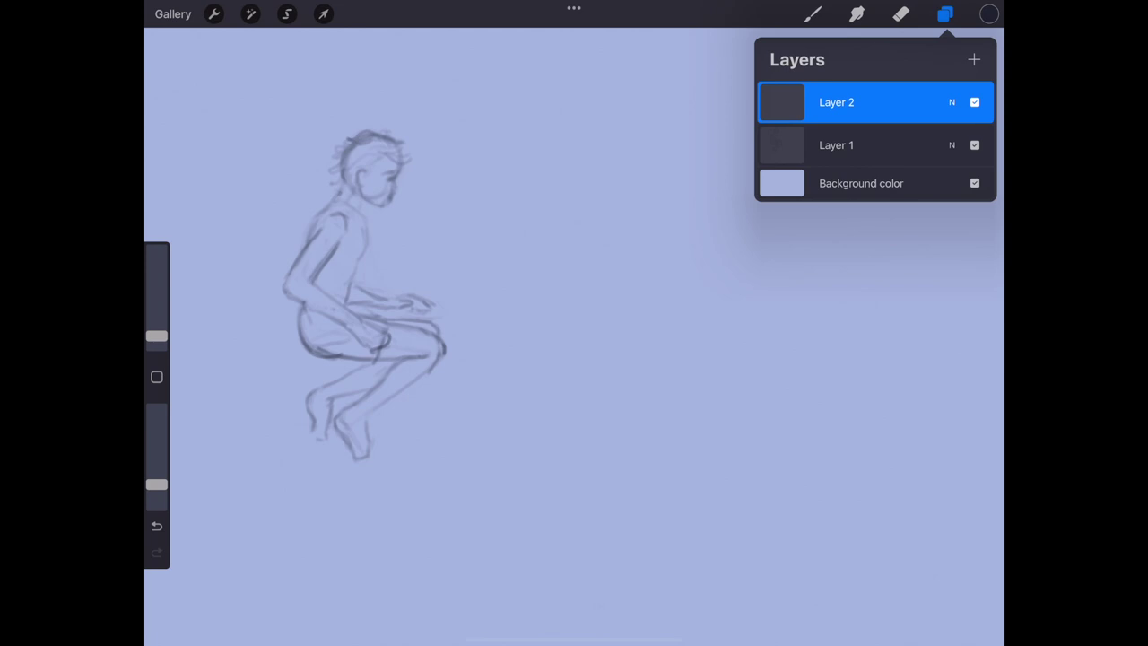
Sketch the shark's long back line, snout, nostril and open mouth on Layer 2
{"action": "left_click", "coordinate": [811, 14]}
{"action": "left_click_drag", "start_coordinate": [508, 207], "coordinate": [923, 90]}
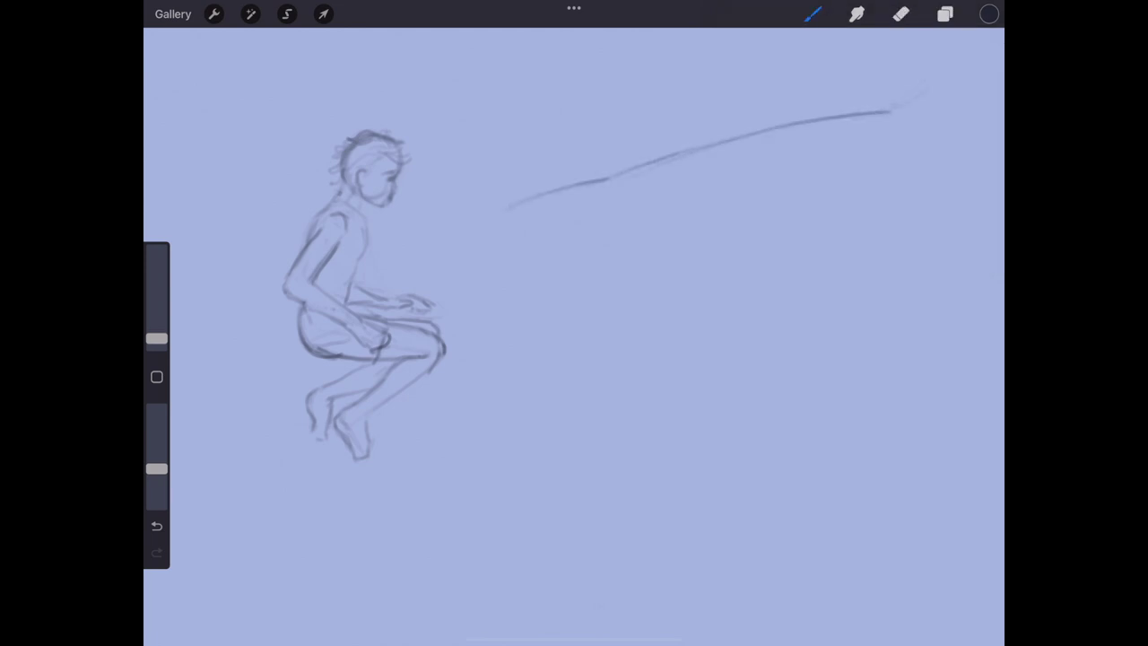
{"action": "left_click_drag", "start_coordinate": [558, 192], "coordinate": [499, 218]}
{"action": "mouse_move", "coordinate": [156, 468]}
{"action": "left_mouse_down"}
{"action": "mouse_move", "coordinate": [156, 482]}
{"action": "mouse_move", "coordinate": [156, 468]}
{"action": "left_mouse_up"}
{"action": "mouse_move", "coordinate": [499, 225]}
{"action": "left_mouse_down"}
{"action": "mouse_move", "coordinate": [557, 251]}
{"action": "mouse_move", "coordinate": [615, 227]}
{"action": "left_mouse_up"}
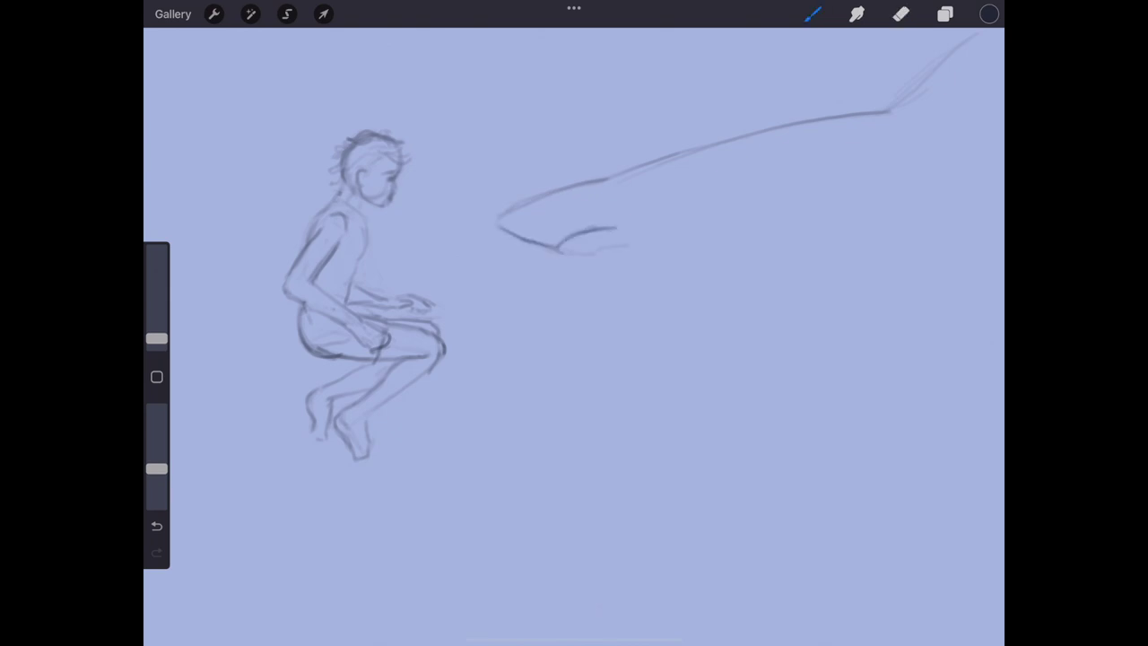
{"action": "left_click_drag", "start_coordinate": [511, 214], "coordinate": [512, 223]}
{"action": "mouse_move", "coordinate": [615, 230]}
{"action": "left_mouse_down"}
{"action": "mouse_move", "coordinate": [567, 254]}
{"action": "mouse_move", "coordinate": [771, 288]}
{"action": "mouse_move", "coordinate": [955, 282]}
{"action": "left_mouse_up"}
Add the belly line, five gill slits and lateral line, then enlarge the shark uniformly
{"action": "left_click", "coordinate": [900, 13]}
{"action": "left_click_drag", "start_coordinate": [610, 296], "coordinate": [897, 298]}
{"action": "left_click", "coordinate": [812, 13]}
{"action": "mouse_move", "coordinate": [701, 192]}
{"action": "left_mouse_down"}
{"action": "mouse_move", "coordinate": [694, 260]}
{"action": "mouse_move", "coordinate": [723, 264]}
{"action": "left_mouse_up"}
{"action": "left_click_drag", "start_coordinate": [746, 192], "coordinate": [739, 265]}
{"action": "left_click_drag", "start_coordinate": [588, 235], "coordinate": [565, 251]}
{"action": "left_click_drag", "start_coordinate": [633, 219], "coordinate": [676, 224]}
{"action": "left_click_drag", "start_coordinate": [760, 242], "coordinate": [968, 229]}
{"action": "mouse_move", "coordinate": [615, 175]}
{"action": "left_mouse_down"}
{"action": "mouse_move", "coordinate": [757, 127]}
{"action": "mouse_move", "coordinate": [902, 100]}
{"action": "left_mouse_up"}
{"action": "left_click", "coordinate": [324, 14]}
{"action": "left_click_drag", "start_coordinate": [491, 303], "coordinate": [479, 299]}
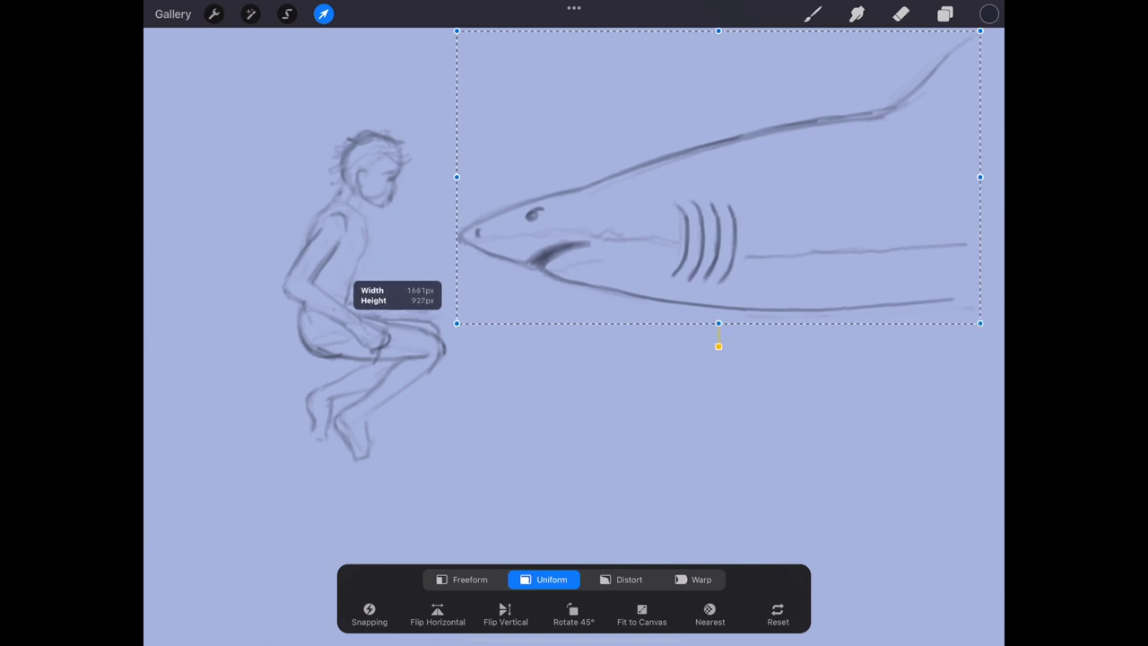
Nudge the shark right and up, then darken its head and back outline
{"action": "left_click_drag", "start_coordinate": [718, 224], "coordinate": [729, 217]}
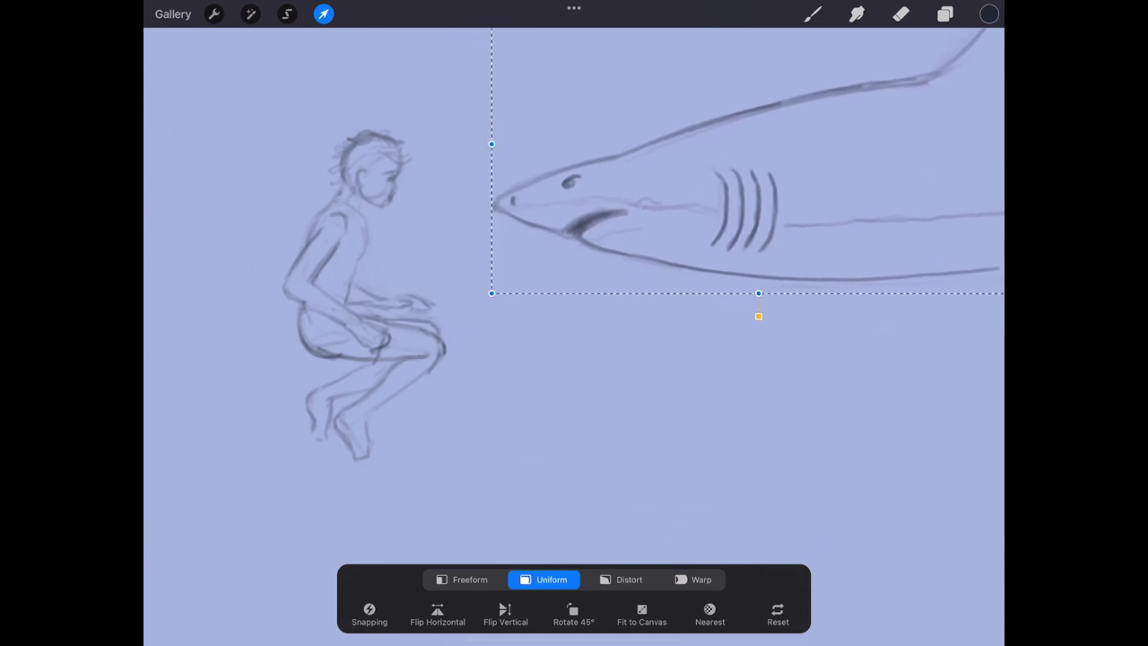
{"action": "left_click", "coordinate": [813, 14]}
{"action": "left_click_drag", "start_coordinate": [504, 194], "coordinate": [626, 148]}
{"action": "left_click_drag", "start_coordinate": [554, 170], "coordinate": [855, 81]}
{"action": "left_click_drag", "start_coordinate": [690, 121], "coordinate": [956, 57]}
Erase the doubled back outline with a tiny eraser and redraw one clean line
{"action": "left_click", "coordinate": [900, 13]}
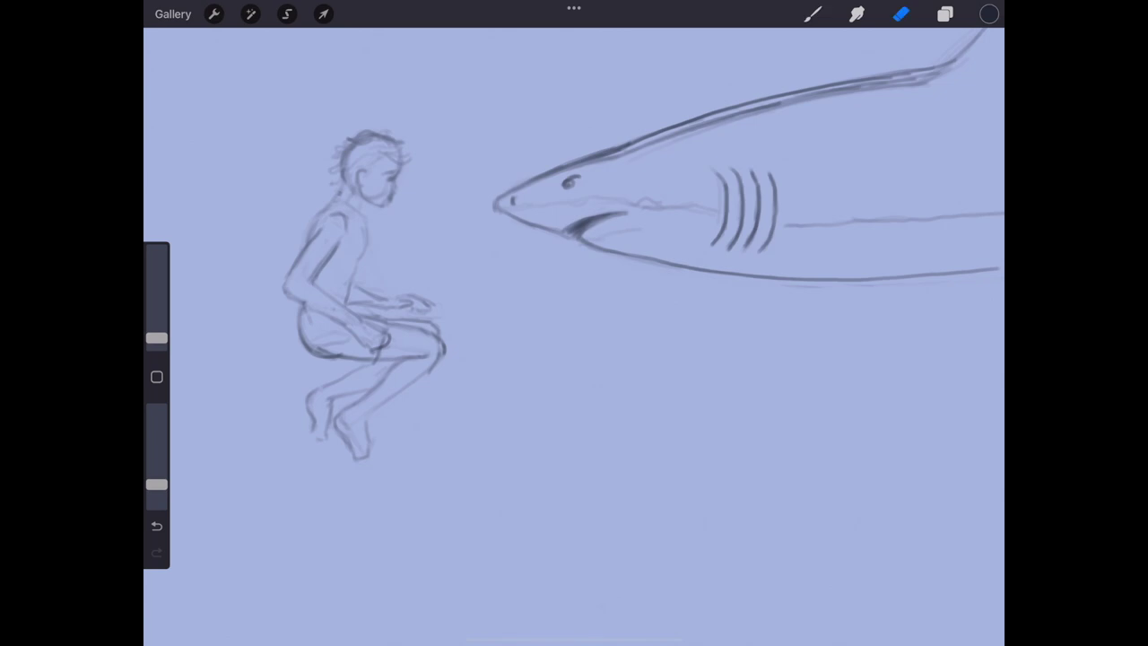
{"action": "left_click_drag", "start_coordinate": [156, 338], "coordinate": [156, 334]}
{"action": "left_click_drag", "start_coordinate": [667, 135], "coordinate": [951, 68]}
{"action": "left_click", "coordinate": [813, 13]}
{"action": "left_click_drag", "start_coordinate": [629, 143], "coordinate": [924, 57]}
{"action": "left_click", "coordinate": [901, 14]}
{"action": "left_click_drag", "start_coordinate": [595, 158], "coordinate": [943, 65]}
Switch to the boy's sketch layer and darken his thigh and hip
{"action": "left_click", "coordinate": [945, 13]}
{"action": "left_click", "coordinate": [836, 145]}
{"action": "left_click", "coordinate": [945, 13]}
{"action": "left_click", "coordinate": [813, 14]}
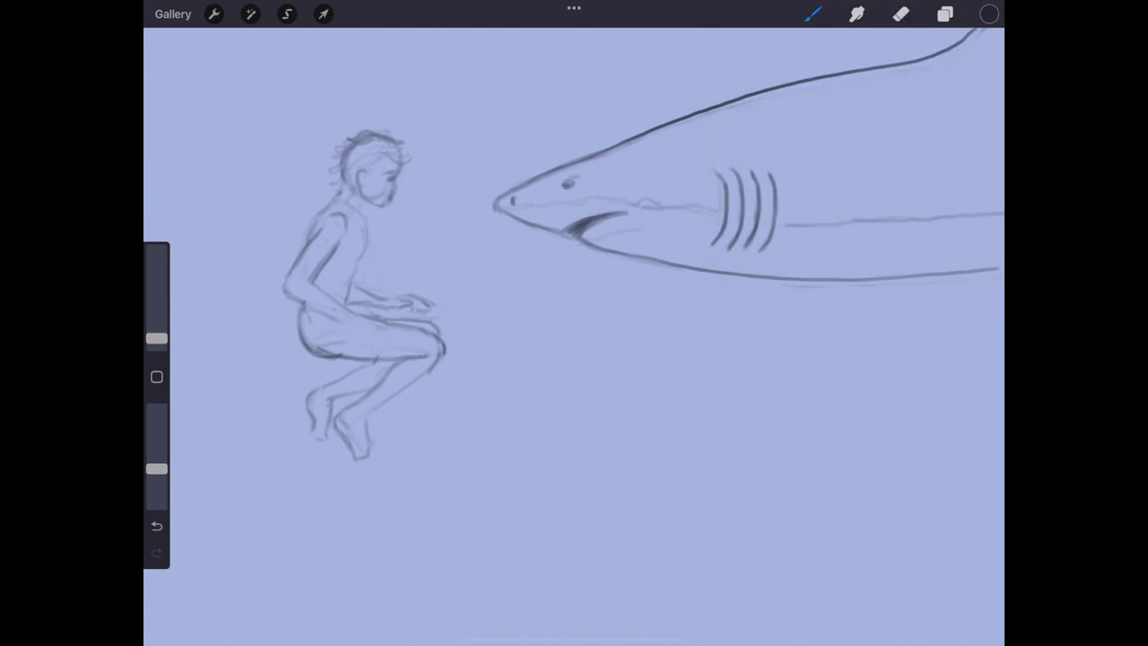
{"action": "left_click_drag", "start_coordinate": [345, 344], "coordinate": [389, 316]}
{"action": "left_click_drag", "start_coordinate": [374, 346], "coordinate": [388, 335]}
Lasso the boy figure, scale it down slightly and move it a bit up-left
{"action": "left_click", "coordinate": [287, 13]}
{"action": "mouse_move", "coordinate": [359, 190]}
{"action": "left_mouse_down"}
{"action": "mouse_move", "coordinate": [307, 435]}
{"action": "mouse_move", "coordinate": [466, 233]}
{"action": "left_mouse_up"}
{"action": "left_click", "coordinate": [323, 14]}
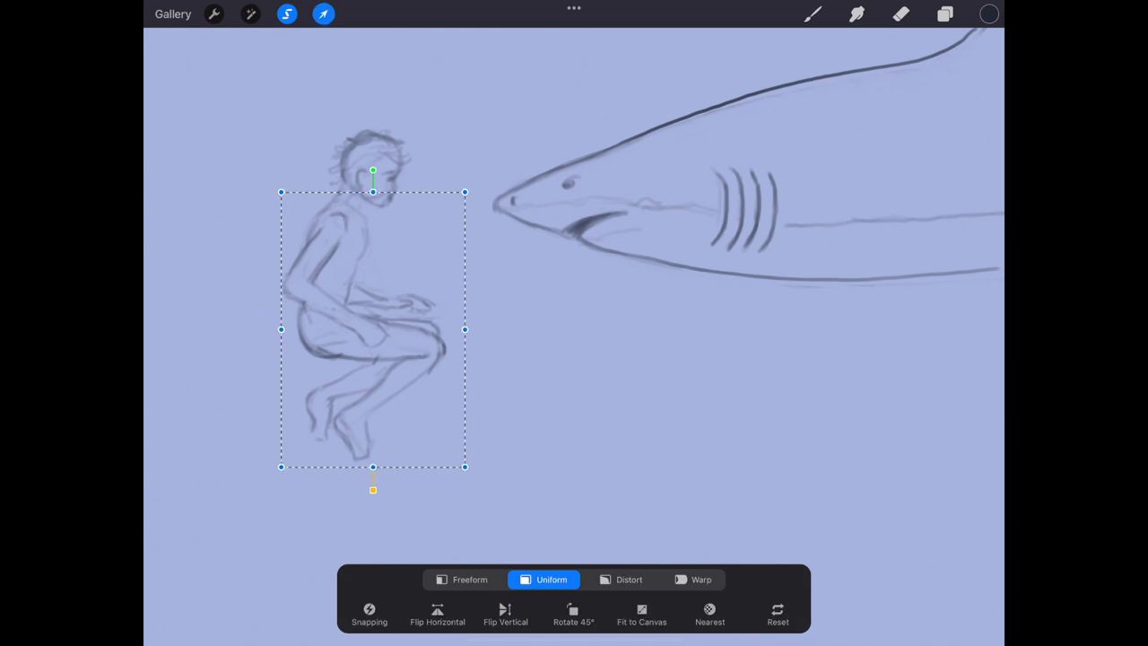
{"action": "left_click_drag", "start_coordinate": [464, 466], "coordinate": [456, 446]}
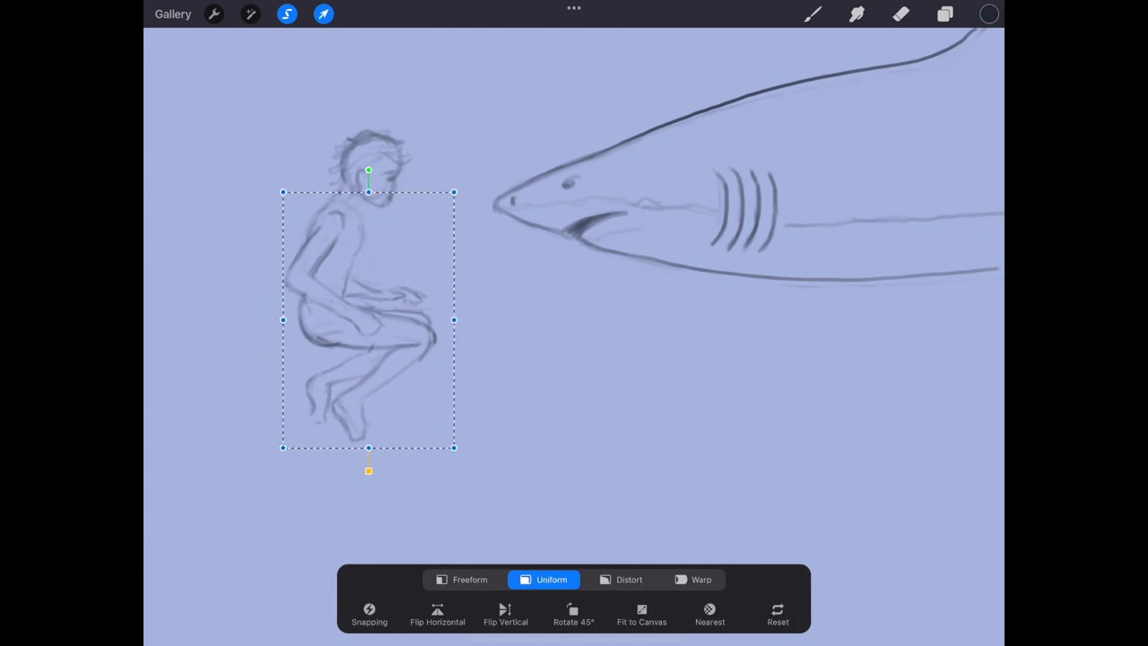
{"action": "left_click_drag", "start_coordinate": [371, 318], "coordinate": [369, 318]}
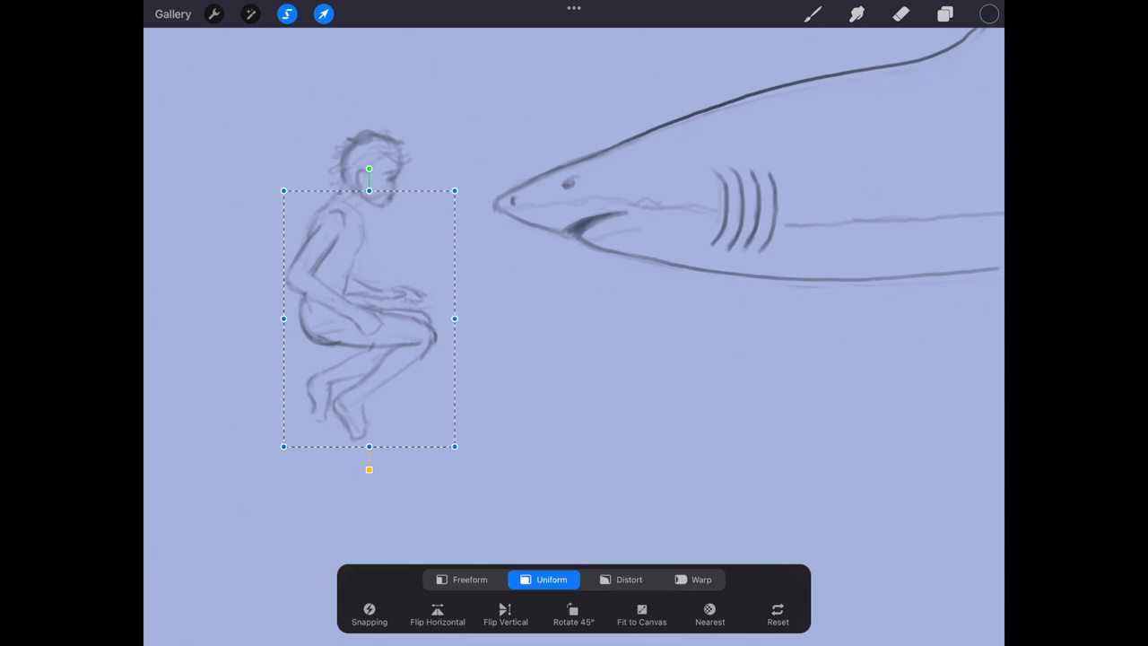
{"action": "left_click_drag", "start_coordinate": [454, 446], "coordinate": [451, 438]}
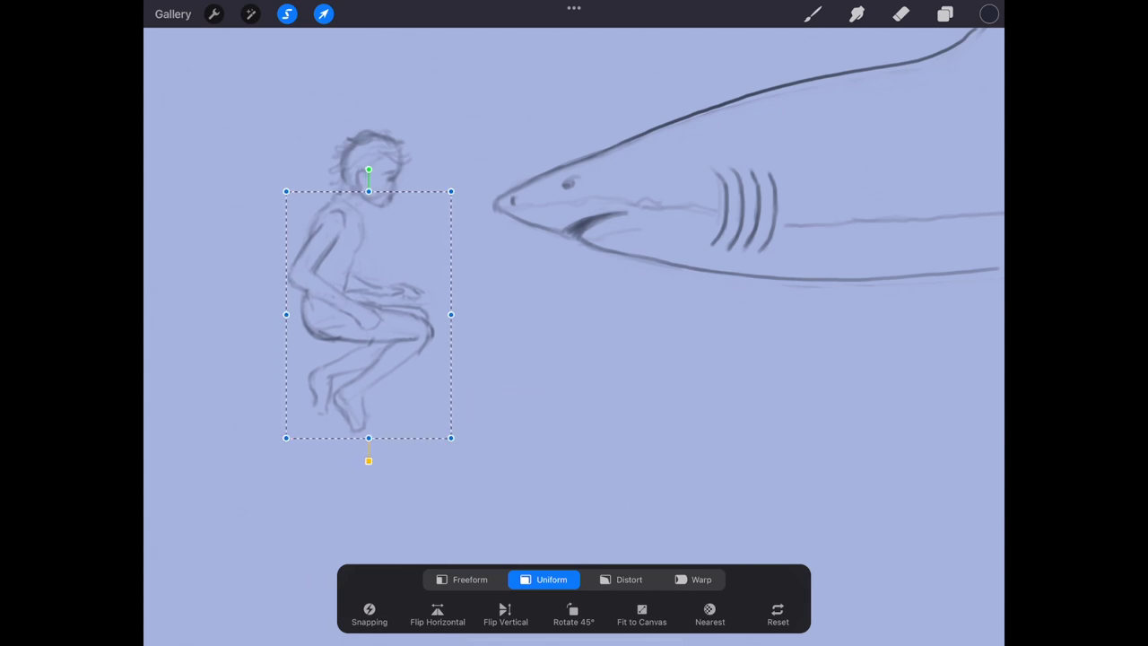
{"action": "left_click", "coordinate": [812, 14]}
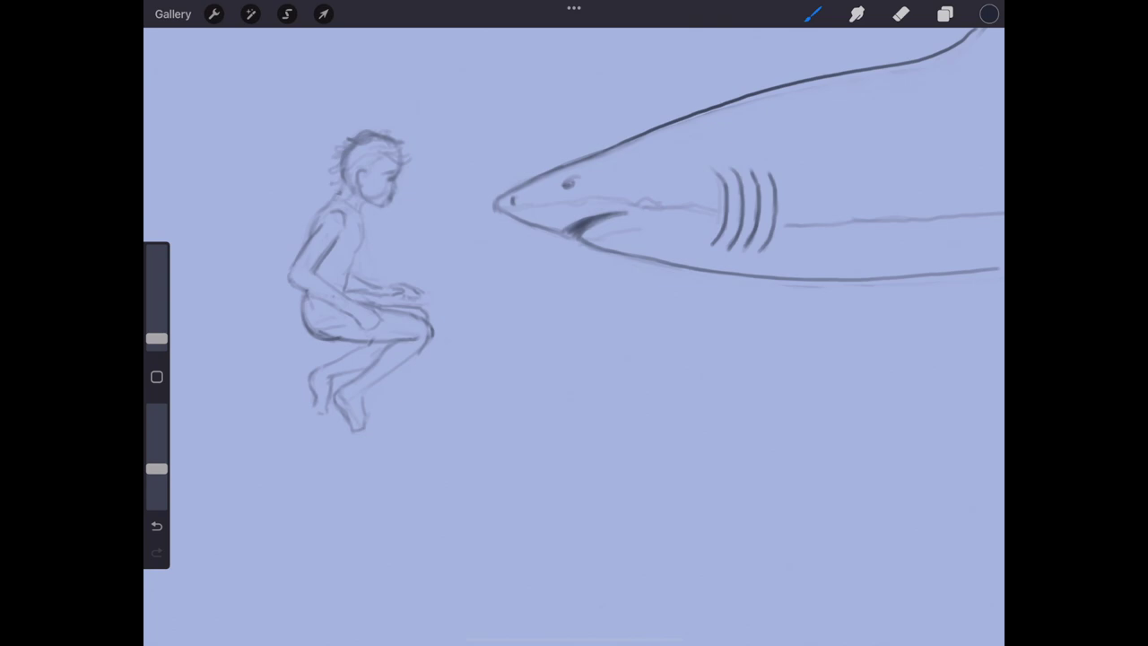
{"action": "left_click", "coordinate": [901, 14]}
Set the canvas background colour to a deep indigo blue
{"action": "left_click", "coordinate": [944, 13]}
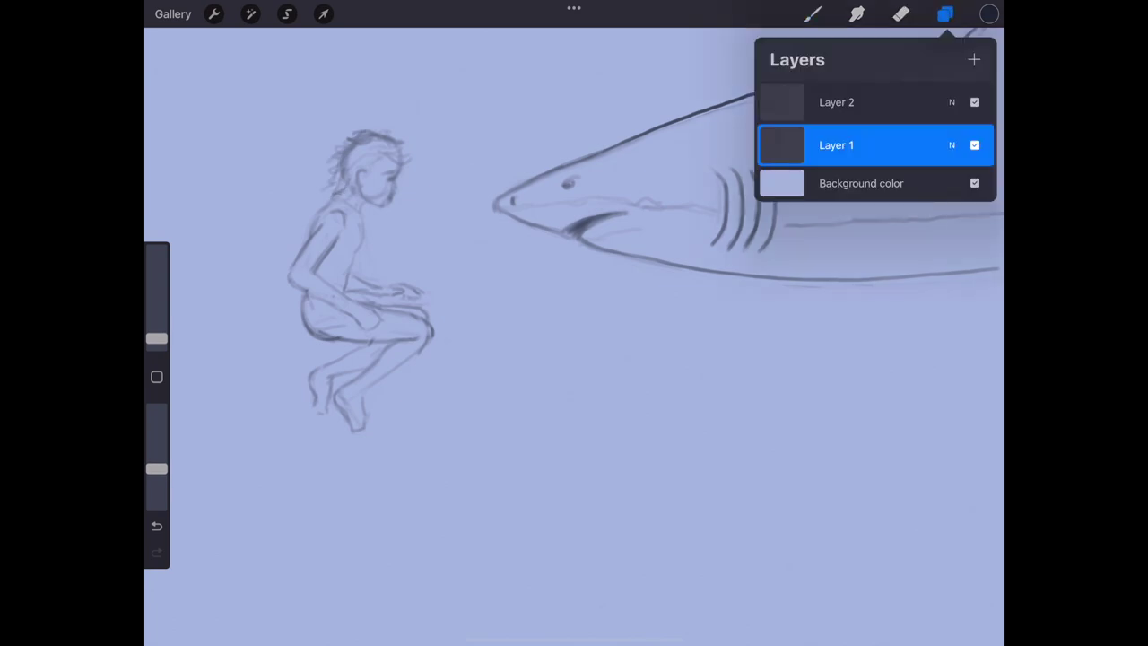
{"action": "left_click", "coordinate": [861, 183]}
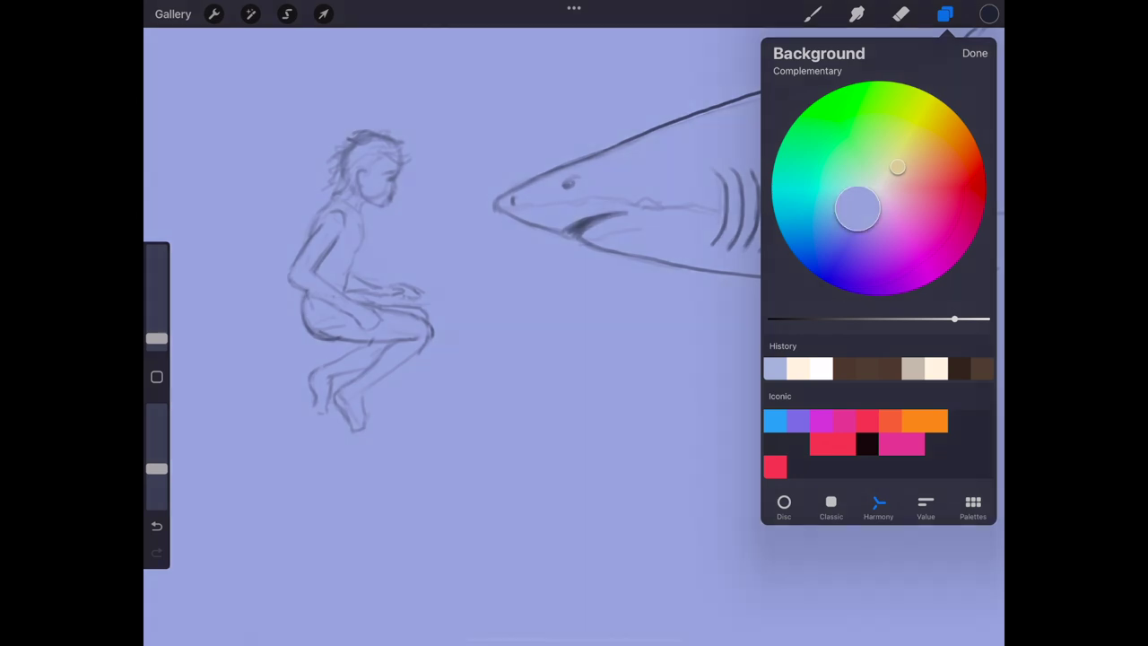
{"action": "left_click_drag", "start_coordinate": [859, 207], "coordinate": [835, 247]}
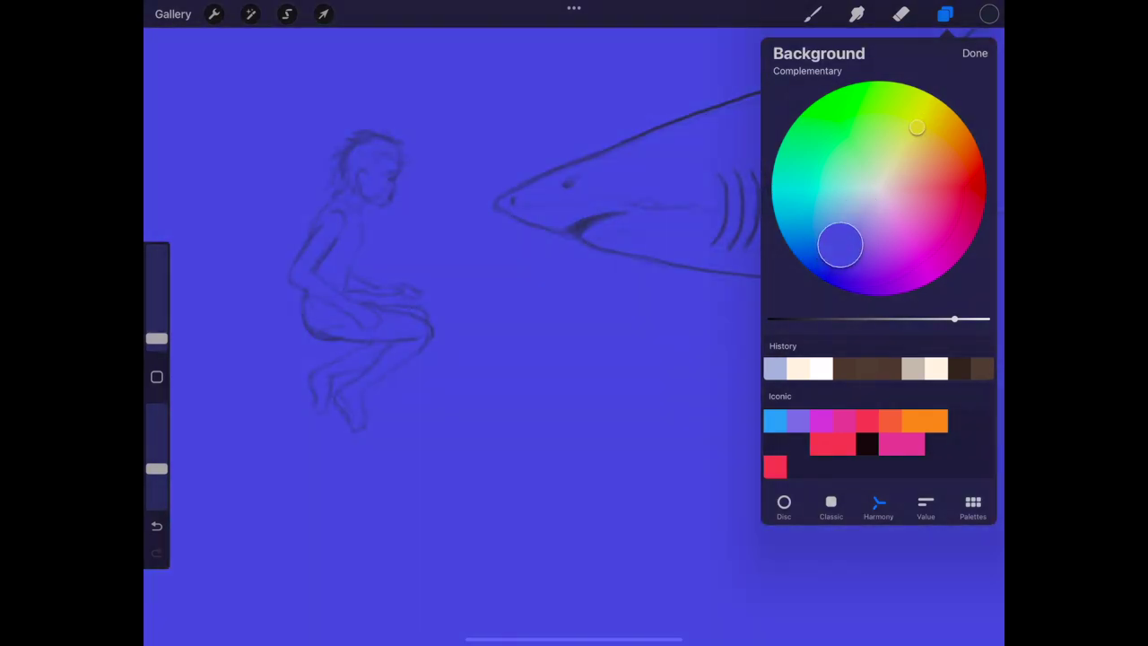
{"action": "left_click_drag", "start_coordinate": [954, 318], "coordinate": [896, 318]}
{"action": "left_click_drag", "start_coordinate": [835, 247], "coordinate": [842, 235]}
{"action": "left_click", "coordinate": [975, 53]}
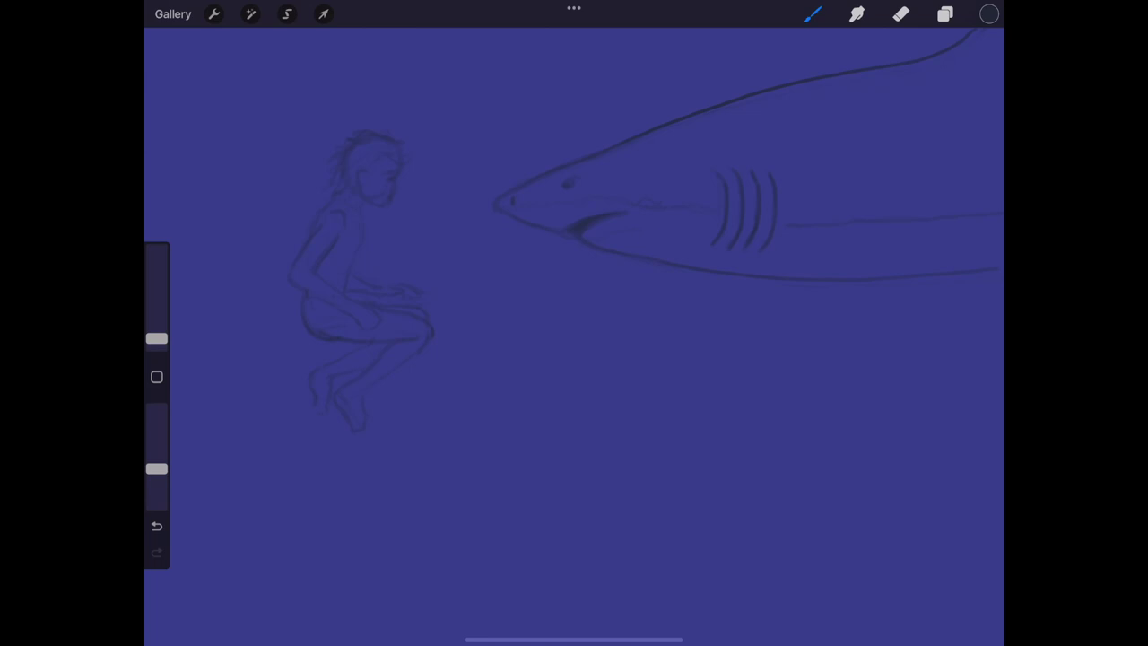
{"action": "scroll", "coordinate": [574, 322], "scroll_direction": "up", "scroll_amount": 3}
Choose a pink skin tone and move Layer 3 below Layer 1
{"action": "left_click", "coordinate": [989, 13]}
{"action": "left_click_drag", "start_coordinate": [849, 215], "coordinate": [915, 182]}
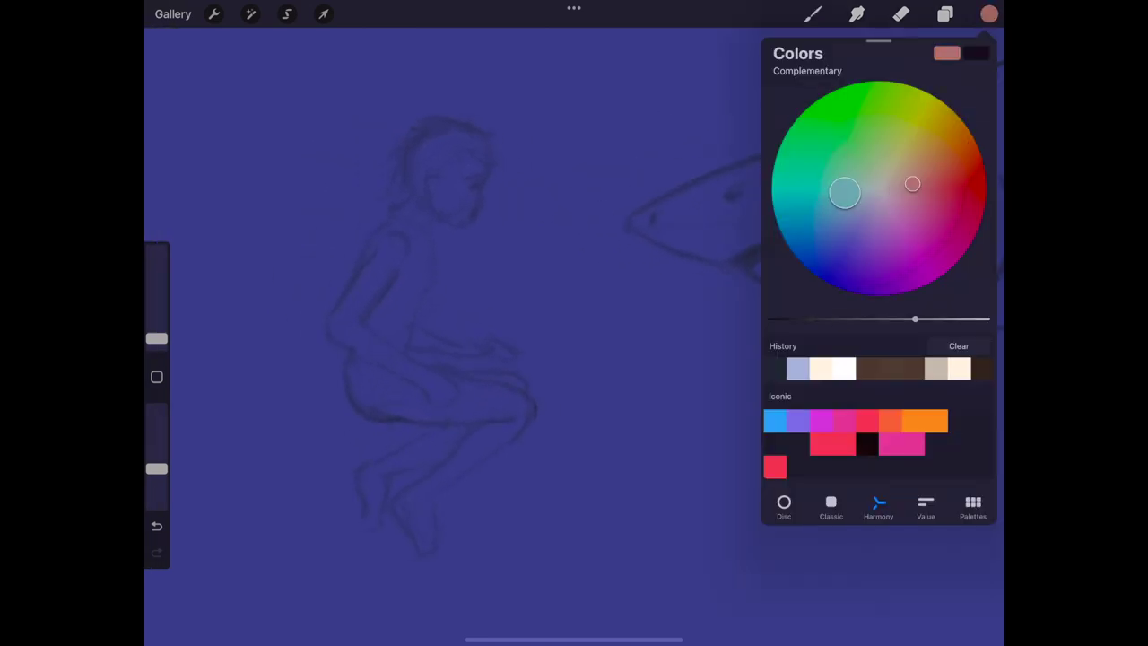
{"action": "left_click", "coordinate": [989, 14]}
{"action": "key", "text": "ctrl+z"}
{"action": "left_click", "coordinate": [945, 14]}
{"action": "left_click_drag", "start_coordinate": [872, 144], "coordinate": [873, 184]}
{"action": "left_click", "coordinate": [945, 13]}
Rough in pink skin over the face, back, shoulder, hip, arms, lower legs and feet
{"action": "left_click_drag", "start_coordinate": [484, 164], "coordinate": [477, 184]}
{"action": "mouse_move", "coordinate": [480, 142]}
{"action": "left_mouse_down"}
{"action": "mouse_move", "coordinate": [397, 212]}
{"action": "mouse_move", "coordinate": [470, 224]}
{"action": "mouse_move", "coordinate": [406, 347]}
{"action": "left_mouse_up"}
{"action": "left_click_drag", "start_coordinate": [393, 217], "coordinate": [360, 263]}
{"action": "left_click_drag", "start_coordinate": [349, 363], "coordinate": [362, 412]}
{"action": "left_click_drag", "start_coordinate": [380, 251], "coordinate": [330, 330]}
{"action": "left_click_drag", "start_coordinate": [398, 271], "coordinate": [357, 323]}
{"action": "left_click_drag", "start_coordinate": [519, 416], "coordinate": [416, 484]}
{"action": "left_click_drag", "start_coordinate": [480, 463], "coordinate": [423, 552]}
{"action": "left_click_drag", "start_coordinate": [538, 410], "coordinate": [470, 468]}
{"action": "mouse_move", "coordinate": [429, 434]}
{"action": "left_mouse_down"}
{"action": "mouse_move", "coordinate": [357, 477]}
{"action": "mouse_move", "coordinate": [371, 524]}
{"action": "left_mouse_up"}
{"action": "left_click_drag", "start_coordinate": [385, 484], "coordinate": [447, 455]}
{"action": "left_click", "coordinate": [900, 14]}
{"action": "left_click", "coordinate": [812, 13]}
{"action": "mouse_move", "coordinate": [414, 342]}
{"action": "left_mouse_down"}
{"action": "mouse_move", "coordinate": [511, 351]}
{"action": "mouse_move", "coordinate": [498, 346]}
{"action": "left_mouse_up"}
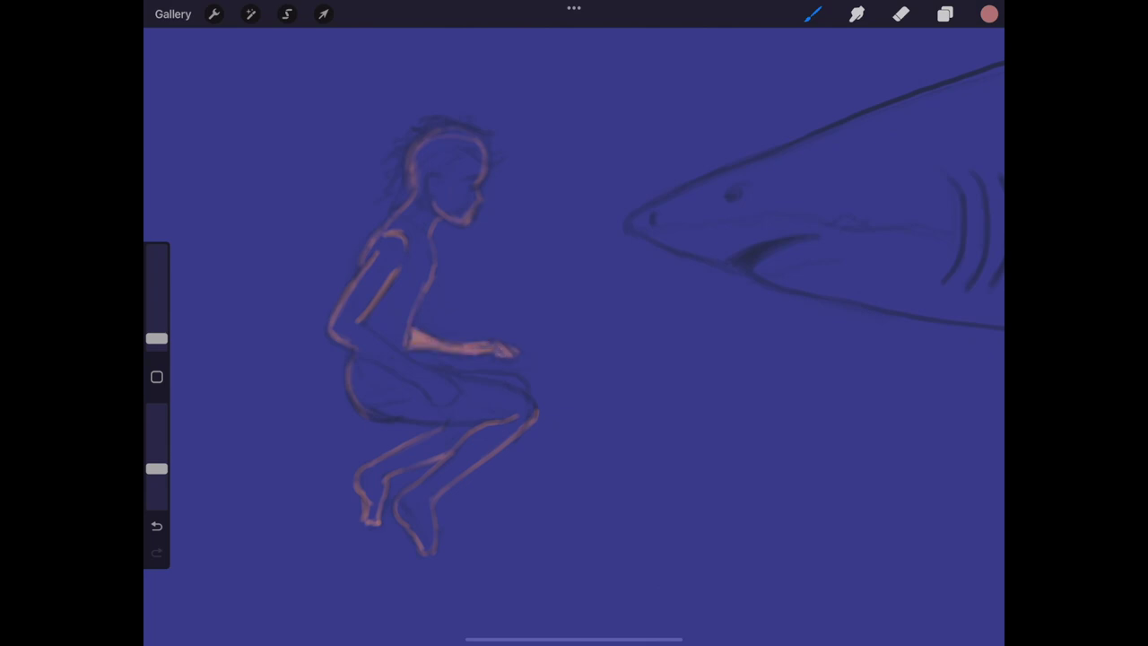
Fill the boy's head, neck, shoulder, arm, torso and back with skin colour
{"action": "left_click", "coordinate": [989, 14]}
{"action": "left_click_drag", "start_coordinate": [414, 154], "coordinate": [472, 219]}
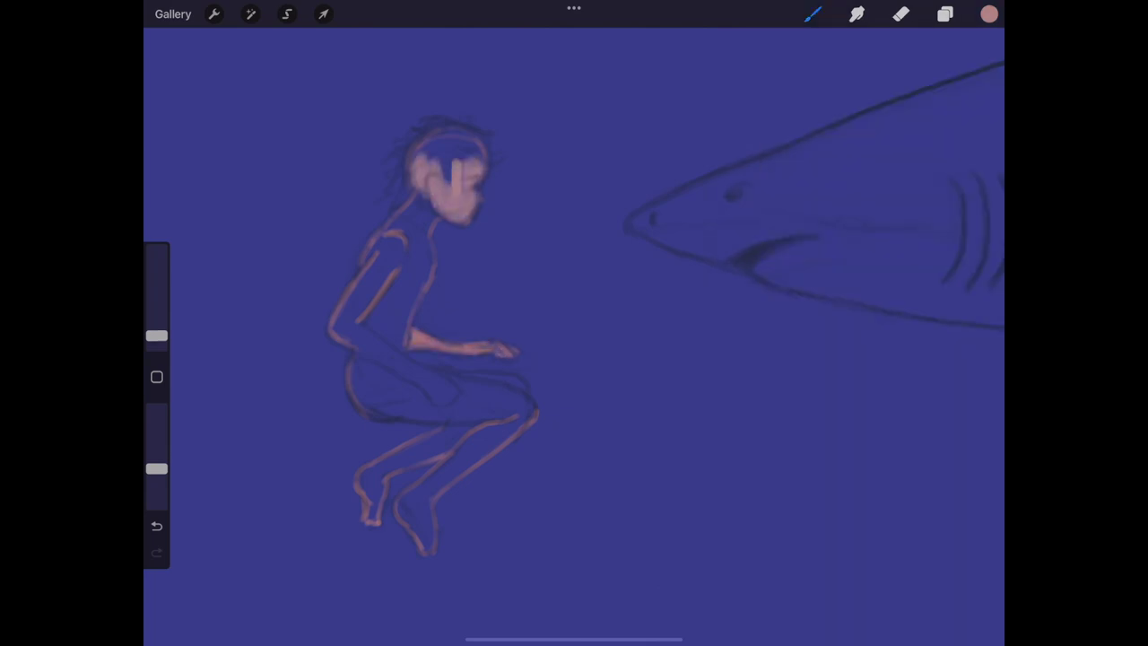
{"action": "left_click_drag", "start_coordinate": [414, 131], "coordinate": [459, 191]}
{"action": "left_click_drag", "start_coordinate": [445, 132], "coordinate": [482, 193]}
{"action": "left_click_drag", "start_coordinate": [431, 151], "coordinate": [471, 127]}
{"action": "left_click_drag", "start_coordinate": [421, 190], "coordinate": [391, 226]}
{"action": "mouse_move", "coordinate": [408, 223]}
{"action": "left_mouse_down"}
{"action": "mouse_move", "coordinate": [372, 260]}
{"action": "mouse_move", "coordinate": [345, 327]}
{"action": "mouse_move", "coordinate": [368, 412]}
{"action": "left_mouse_up"}
{"action": "left_click_drag", "start_coordinate": [439, 202], "coordinate": [354, 336]}
{"action": "mouse_move", "coordinate": [412, 251]}
{"action": "left_mouse_down"}
{"action": "mouse_move", "coordinate": [390, 354]}
{"action": "mouse_move", "coordinate": [430, 382]}
{"action": "mouse_move", "coordinate": [520, 386]}
{"action": "left_mouse_up"}
Fill the thigh, shins and both feet with skin, then darken the pink for shading
{"action": "mouse_move", "coordinate": [358, 354]}
{"action": "left_mouse_down"}
{"action": "mouse_move", "coordinate": [457, 408]}
{"action": "mouse_move", "coordinate": [520, 392]}
{"action": "mouse_move", "coordinate": [368, 475]}
{"action": "left_mouse_up"}
{"action": "left_click_drag", "start_coordinate": [363, 476], "coordinate": [372, 520]}
{"action": "mouse_move", "coordinate": [457, 448]}
{"action": "left_mouse_down"}
{"action": "mouse_move", "coordinate": [376, 498]}
{"action": "mouse_move", "coordinate": [518, 417]}
{"action": "left_mouse_up"}
{"action": "mouse_move", "coordinate": [453, 475]}
{"action": "left_mouse_down"}
{"action": "mouse_move", "coordinate": [405, 518]}
{"action": "mouse_move", "coordinate": [421, 549]}
{"action": "left_mouse_up"}
{"action": "left_click_drag", "start_coordinate": [529, 404], "coordinate": [448, 493]}
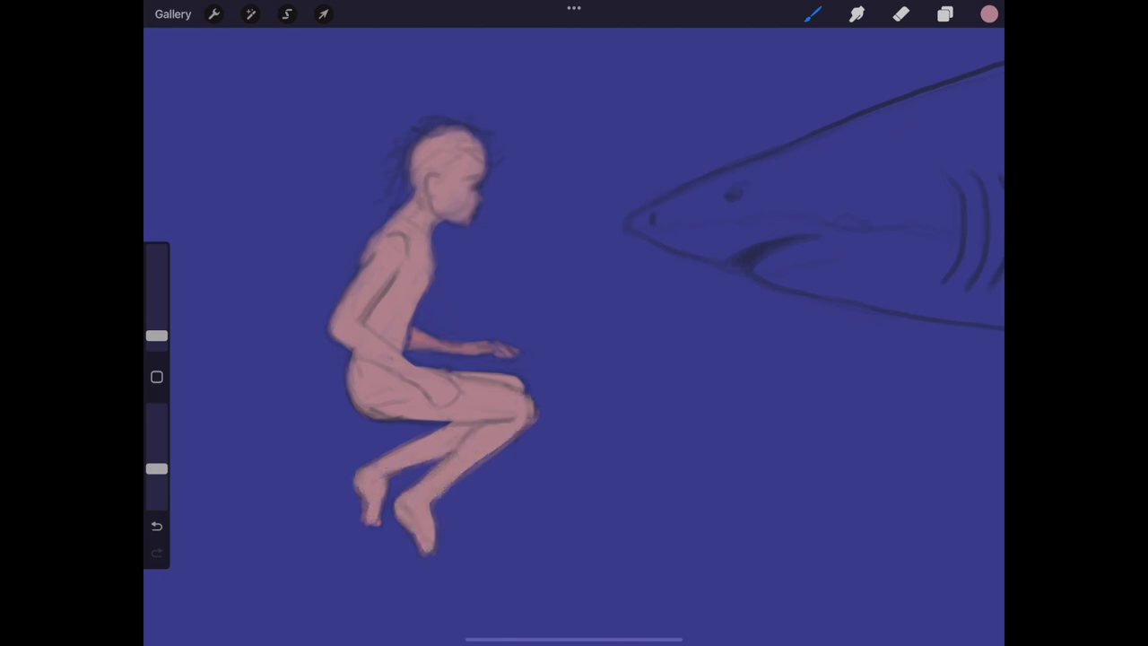
{"action": "left_click", "coordinate": [989, 13]}
{"action": "left_click_drag", "start_coordinate": [915, 318], "coordinate": [902, 318]}
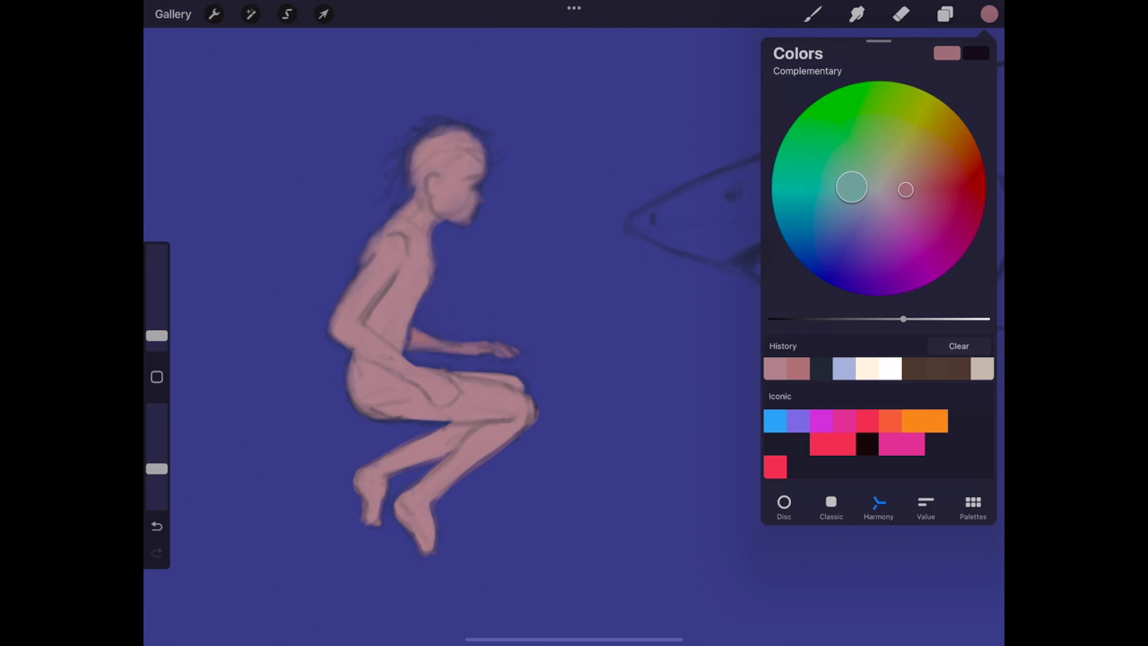
Add a new Layer 4 above Layer 1 for shading
{"action": "left_click", "coordinate": [989, 14]}
{"action": "left_click", "coordinate": [945, 13]}
{"action": "left_click", "coordinate": [852, 144]}
{"action": "left_click", "coordinate": [974, 59]}
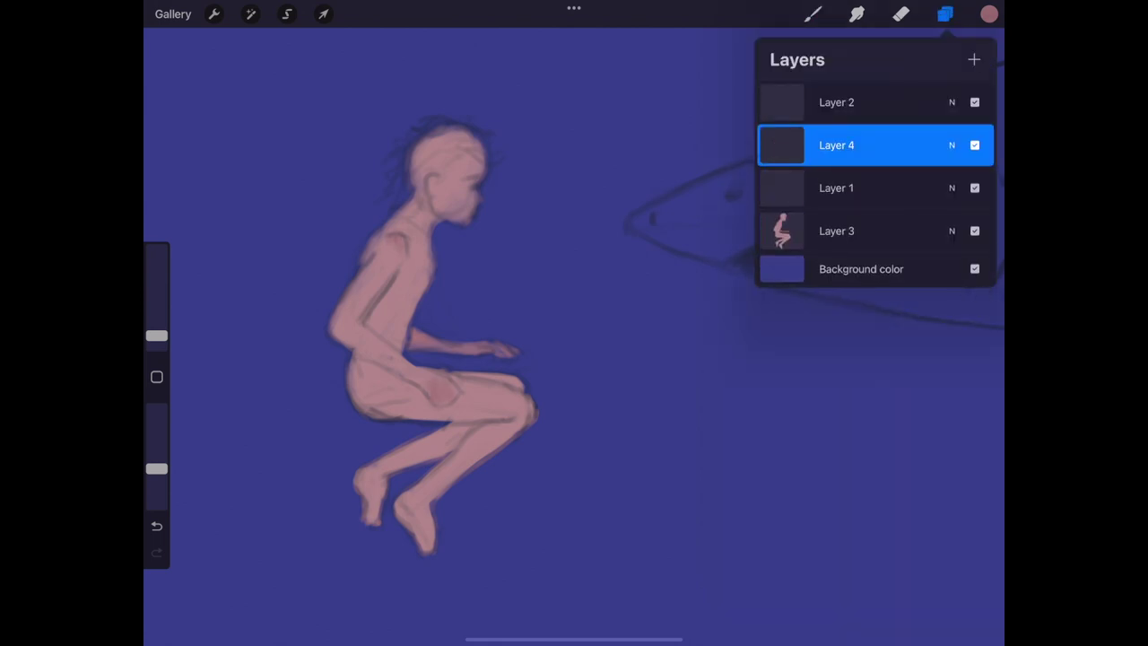
{"action": "left_click", "coordinate": [812, 13]}
Brush darker pink shading on the shoulder, knee edge and back
{"action": "left_click_drag", "start_coordinate": [377, 251], "coordinate": [358, 276]}
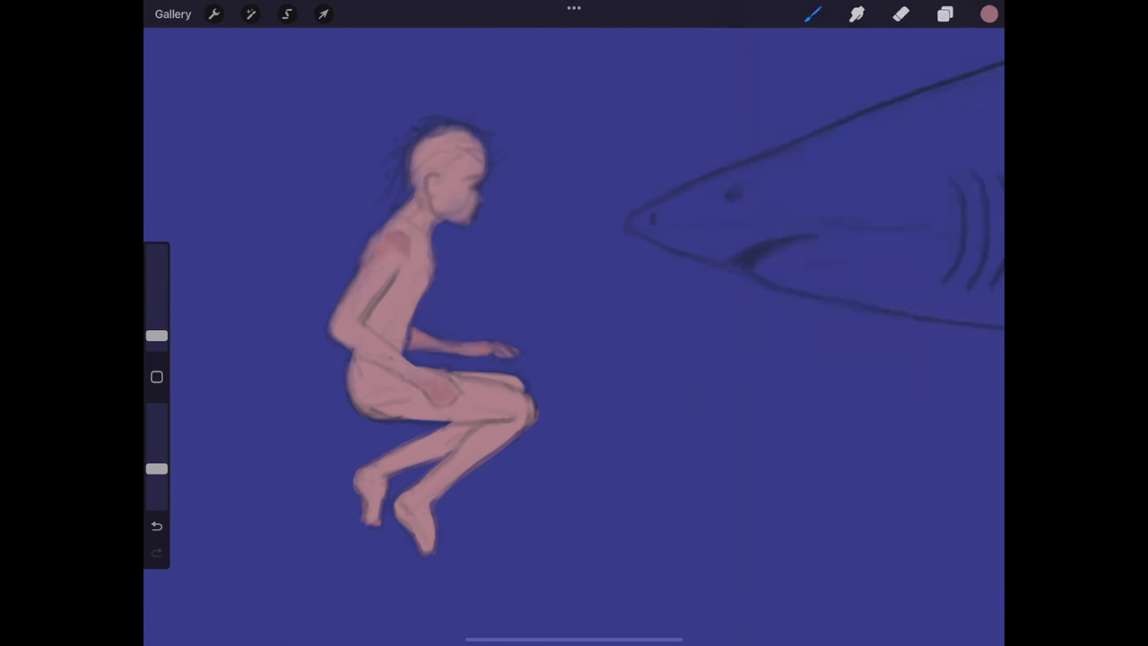
{"action": "left_click_drag", "start_coordinate": [522, 394], "coordinate": [513, 425]}
{"action": "left_click_drag", "start_coordinate": [377, 315], "coordinate": [375, 332]}
{"action": "left_click_drag", "start_coordinate": [396, 312], "coordinate": [393, 342]}
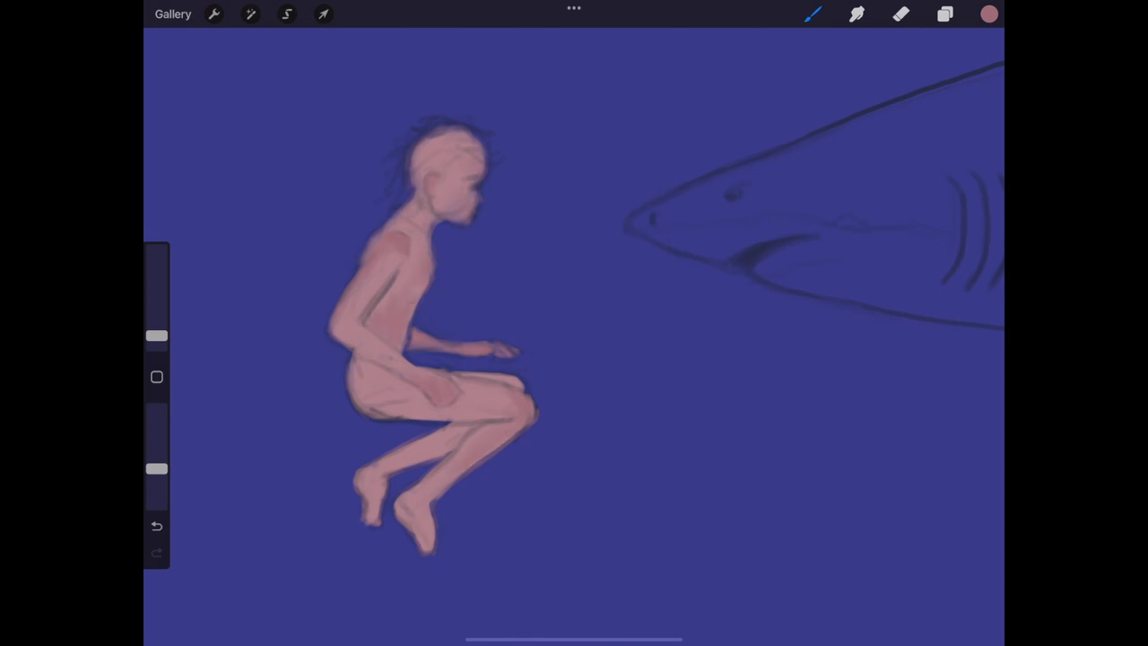
Darken and shift the shading colour, then mark the thigh near the knee and the face
{"action": "left_click", "coordinate": [989, 13]}
{"action": "left_click_drag", "start_coordinate": [902, 318], "coordinate": [876, 319]}
{"action": "left_click_drag", "start_coordinate": [850, 186], "coordinate": [846, 179]}
{"action": "left_click", "coordinate": [989, 13]}
{"action": "left_click_drag", "start_coordinate": [425, 386], "coordinate": [439, 402]}
{"action": "left_click_drag", "start_coordinate": [440, 195], "coordinate": [453, 208]}
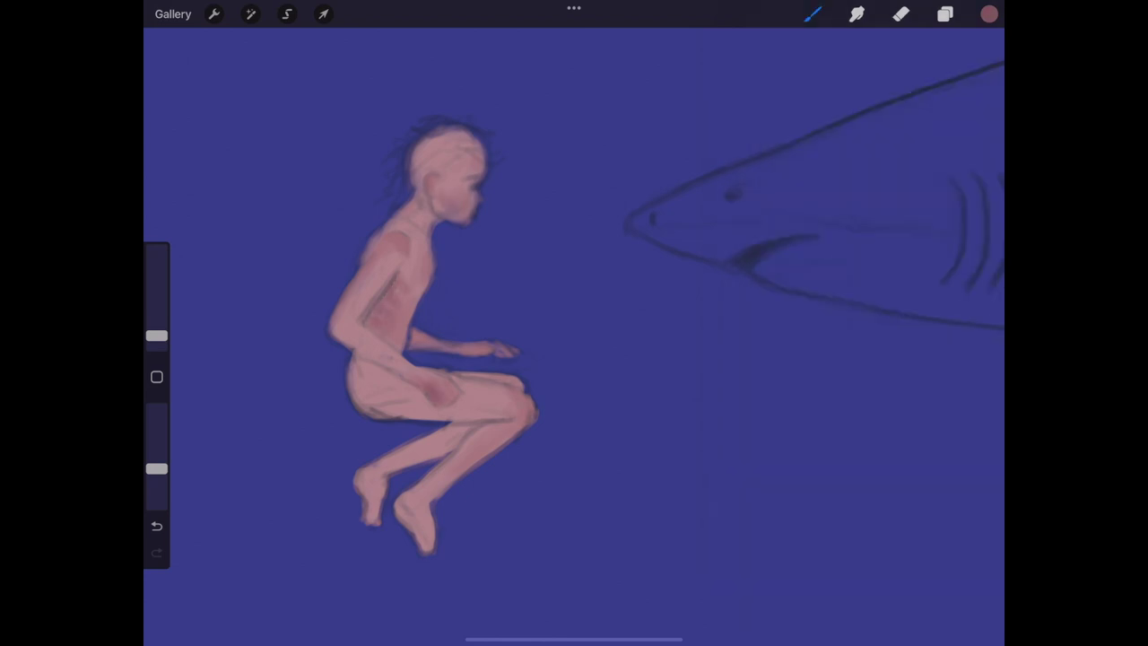
Add Layer 5 above Layer 1 and start choosing a steel-blue colour
{"action": "left_click", "coordinate": [945, 14]}
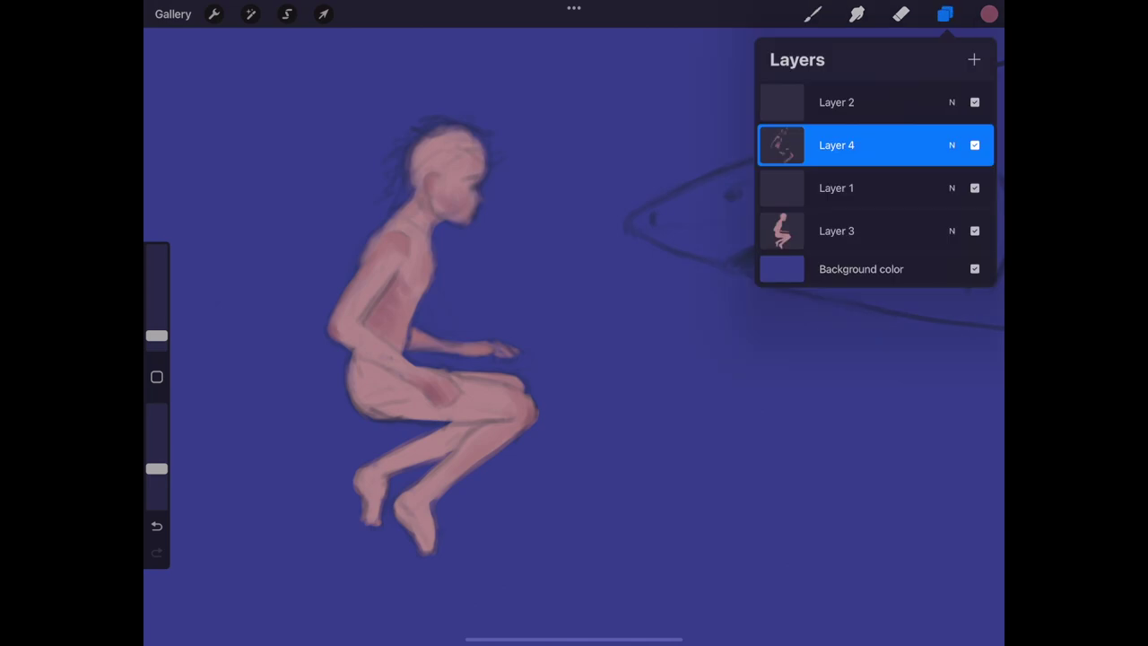
{"action": "left_click", "coordinate": [861, 188]}
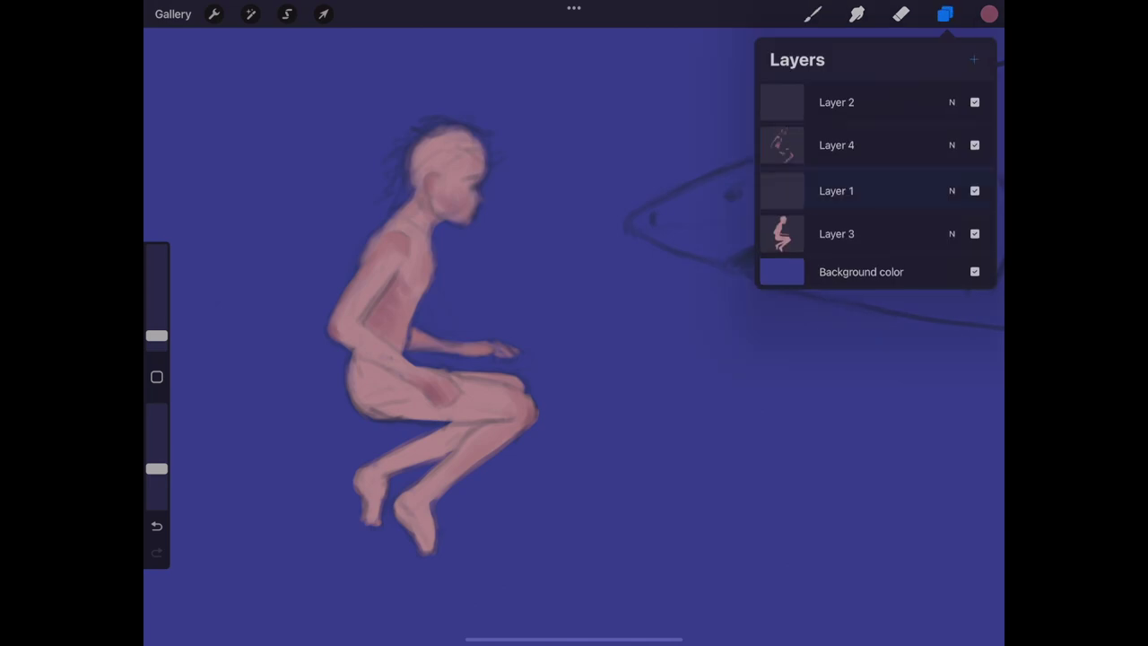
{"action": "left_click", "coordinate": [974, 59]}
{"action": "left_click", "coordinate": [989, 13]}
{"action": "mouse_move", "coordinate": [846, 174]}
{"action": "left_mouse_down"}
{"action": "mouse_move", "coordinate": [844, 224]}
{"action": "mouse_move", "coordinate": [812, 234]}
{"action": "left_mouse_up"}
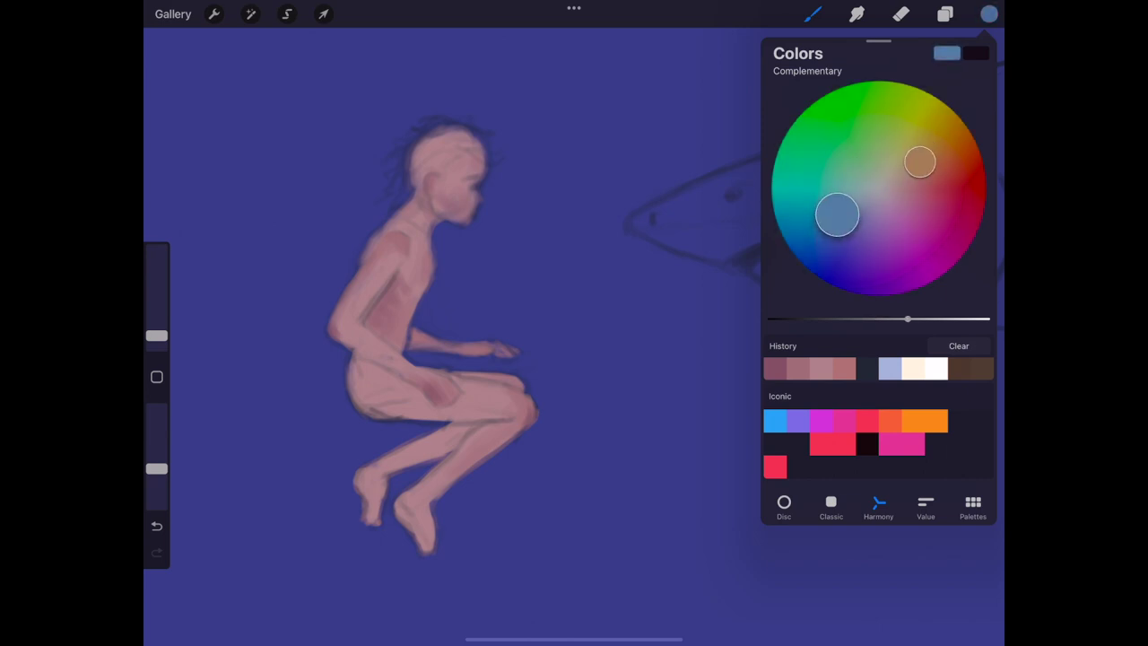
Paint the boy's shorts in a bright solid blue
{"action": "left_click_drag", "start_coordinate": [902, 319], "coordinate": [935, 318]}
{"action": "mouse_move", "coordinate": [368, 380]}
{"action": "left_mouse_down"}
{"action": "mouse_move", "coordinate": [371, 405]}
{"action": "mouse_move", "coordinate": [387, 402]}
{"action": "left_mouse_up"}
{"action": "left_click_drag", "start_coordinate": [353, 359], "coordinate": [446, 416]}
{"action": "mouse_move", "coordinate": [349, 390]}
{"action": "left_mouse_down"}
{"action": "mouse_move", "coordinate": [403, 418]}
{"action": "mouse_move", "coordinate": [443, 420]}
{"action": "left_mouse_up"}
{"action": "left_click_drag", "start_coordinate": [357, 368], "coordinate": [403, 412]}
{"action": "left_click_drag", "start_coordinate": [392, 389], "coordinate": [443, 418]}
{"action": "left_click_drag", "start_coordinate": [370, 364], "coordinate": [448, 417]}
Add Layer 6 above Layer 4 and pick a dark red for the hair
{"action": "left_click", "coordinate": [945, 14]}
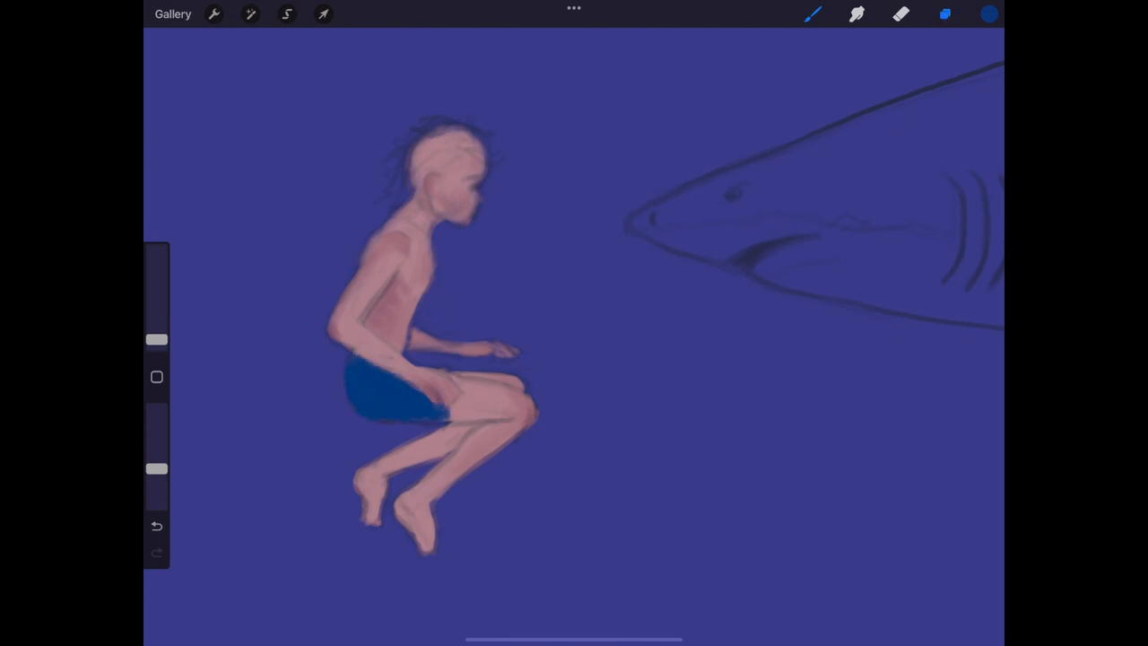
{"action": "left_click", "coordinate": [851, 144]}
{"action": "left_click", "coordinate": [974, 59]}
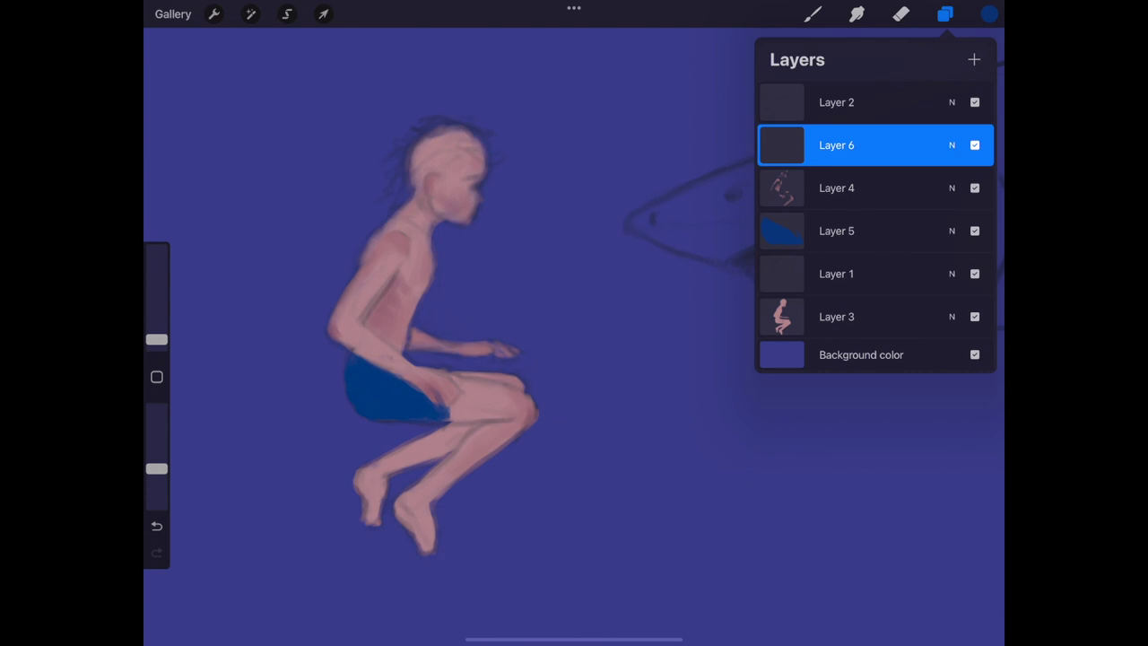
{"action": "left_click", "coordinate": [989, 14]}
{"action": "left_click_drag", "start_coordinate": [869, 318], "coordinate": [814, 318]}
Paint tousled dark-red hair on the boy's head
{"action": "mouse_move", "coordinate": [428, 160]}
{"action": "left_mouse_down"}
{"action": "mouse_move", "coordinate": [401, 192]}
{"action": "mouse_move", "coordinate": [442, 158]}
{"action": "left_mouse_up"}
{"action": "left_click_drag", "start_coordinate": [433, 169], "coordinate": [482, 145]}
{"action": "mouse_move", "coordinate": [394, 176]}
{"action": "left_mouse_down"}
{"action": "mouse_move", "coordinate": [497, 144]}
{"action": "mouse_move", "coordinate": [439, 122]}
{"action": "left_mouse_up"}
{"action": "left_click_drag", "start_coordinate": [464, 143], "coordinate": [488, 127]}
{"action": "left_click_drag", "start_coordinate": [418, 156], "coordinate": [480, 134]}
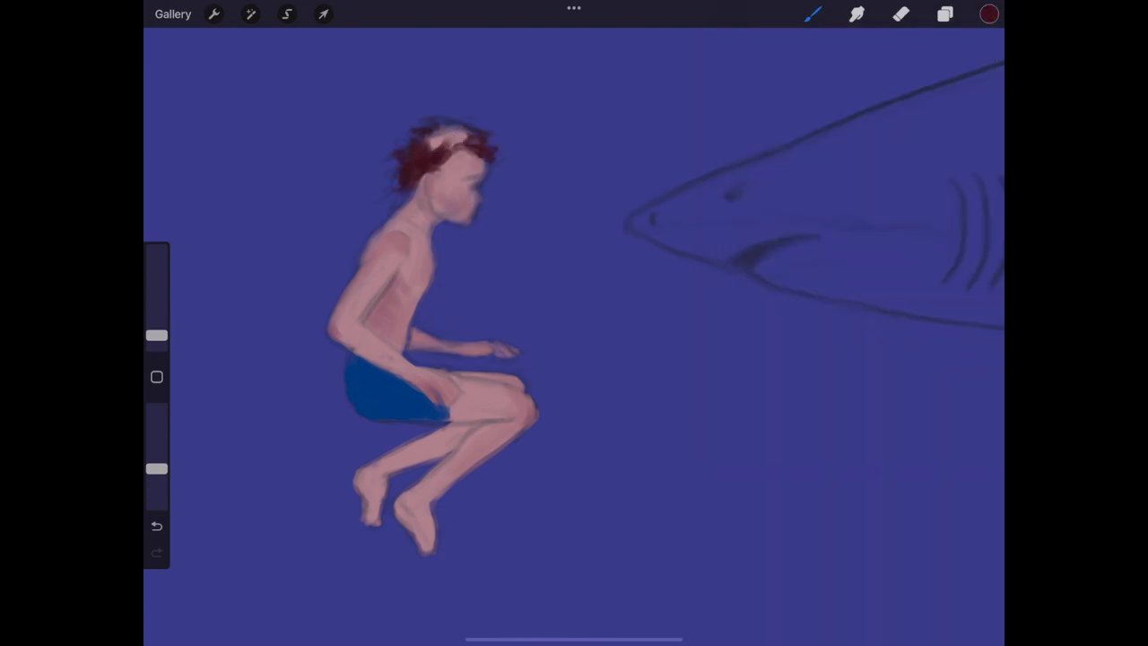
{"action": "key", "text": "ctrl+z"}
{"action": "left_click", "coordinate": [989, 14]}
{"action": "left_click", "coordinate": [901, 14]}
{"action": "left_click", "coordinate": [811, 13]}
{"action": "left_click_drag", "start_coordinate": [408, 169], "coordinate": [457, 140]}
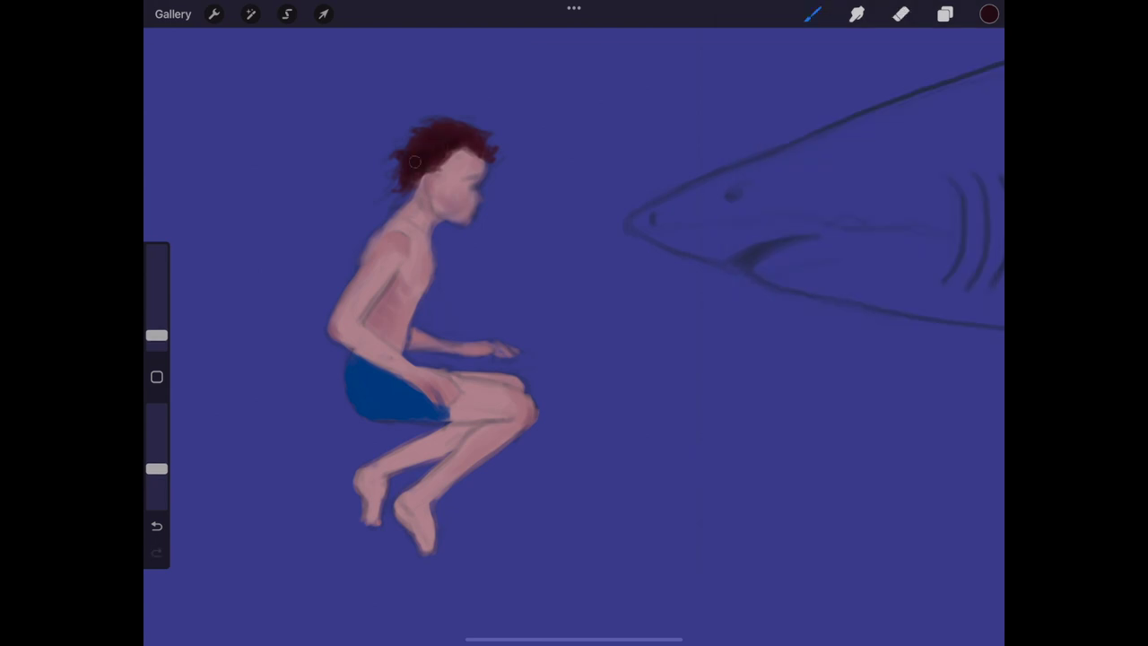
Darken the background colour to a deep navy
{"action": "left_click", "coordinate": [945, 13]}
{"action": "left_click_drag", "start_coordinate": [879, 318], "coordinate": [838, 318]}
{"action": "left_click", "coordinate": [975, 53]}
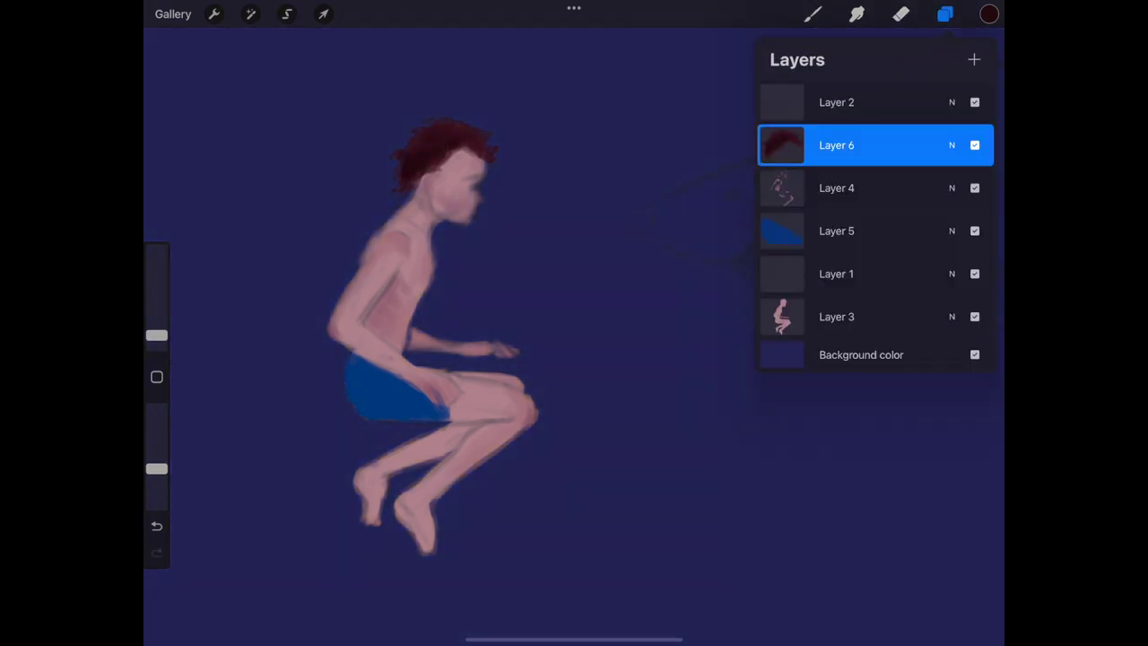
Choose a dark navy and add a shadow fold on the blue shorts
{"action": "left_click", "coordinate": [837, 230]}
{"action": "left_click", "coordinate": [989, 13]}
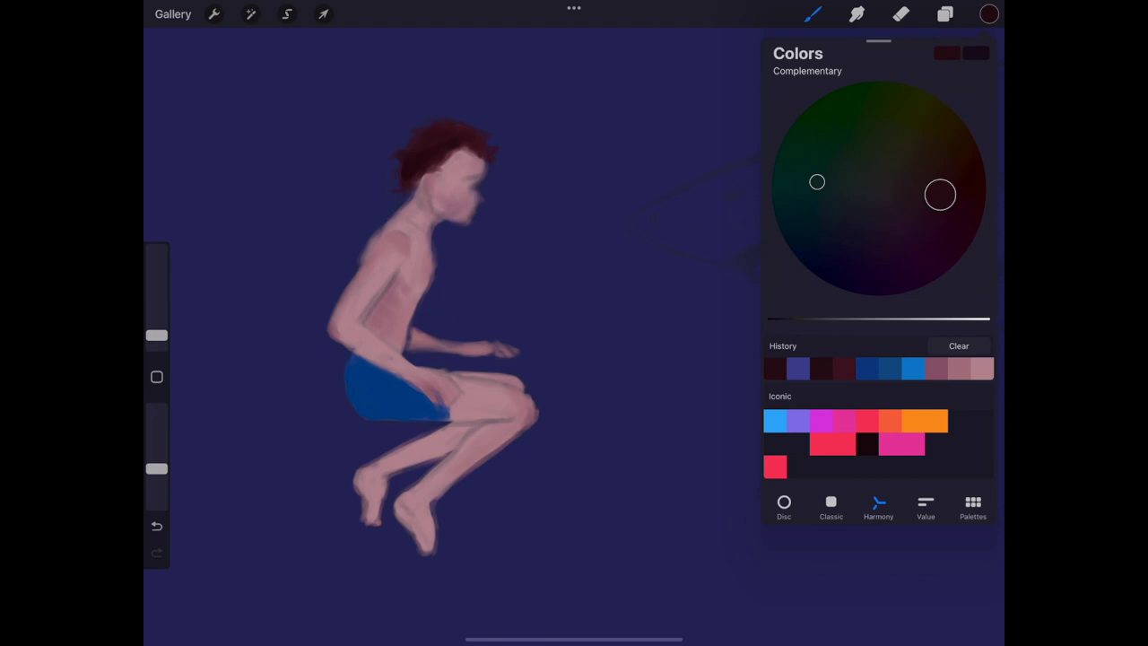
{"action": "left_click_drag", "start_coordinate": [939, 194], "coordinate": [827, 245]}
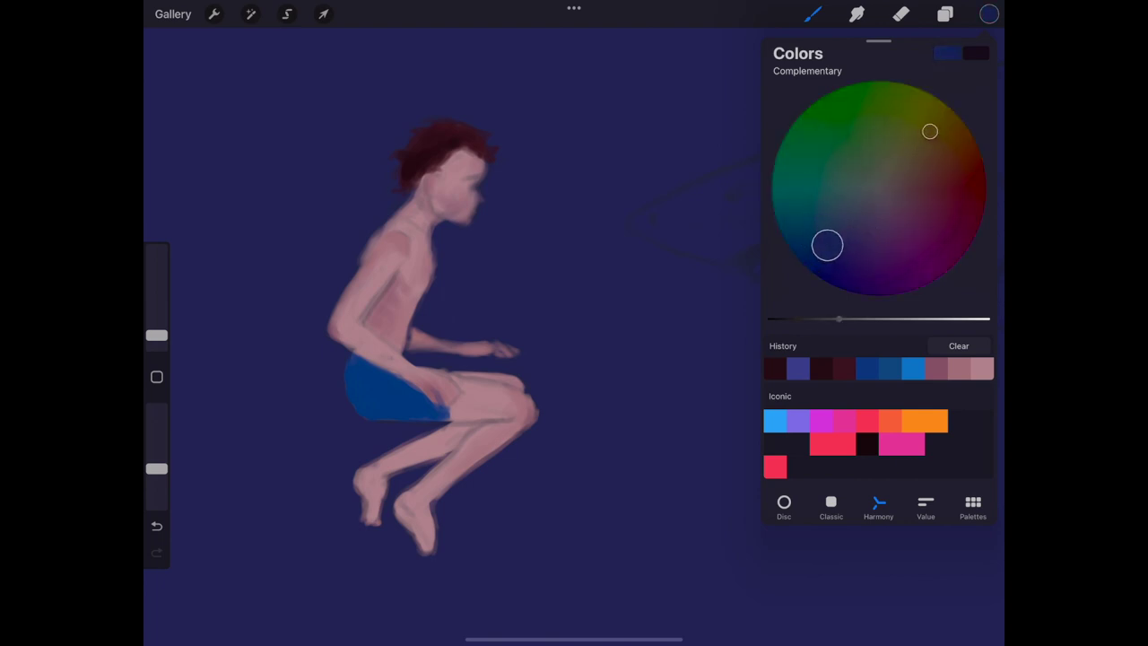
{"action": "left_click", "coordinate": [989, 13]}
{"action": "key", "text": "ctrl+z"}
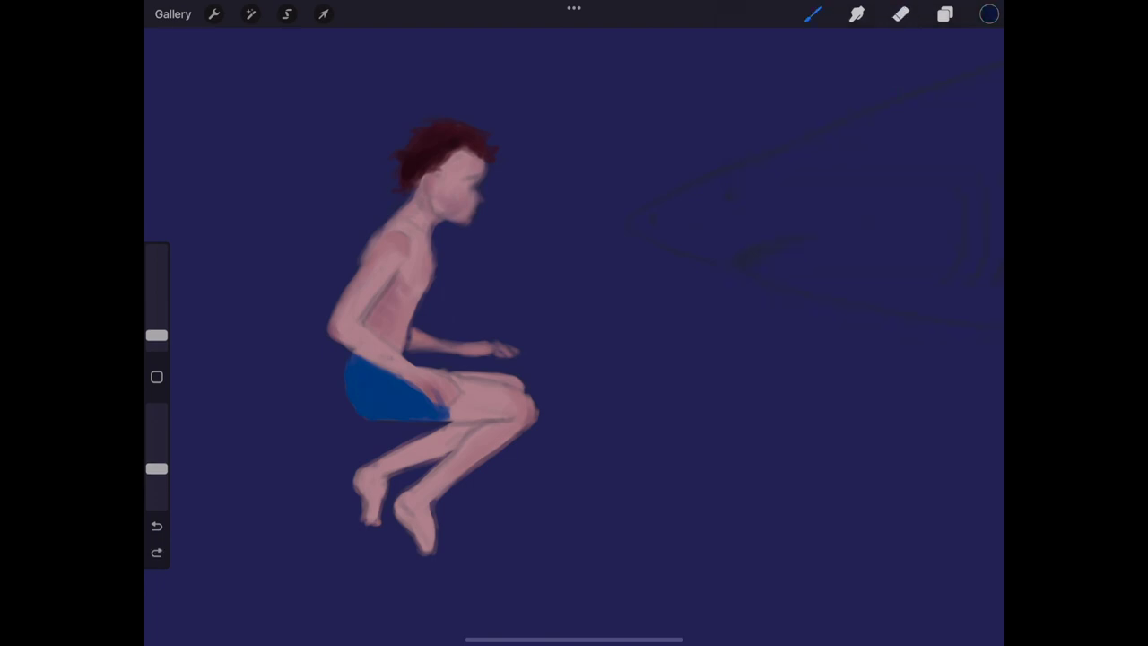
{"action": "left_click_drag", "start_coordinate": [360, 395], "coordinate": [409, 414]}
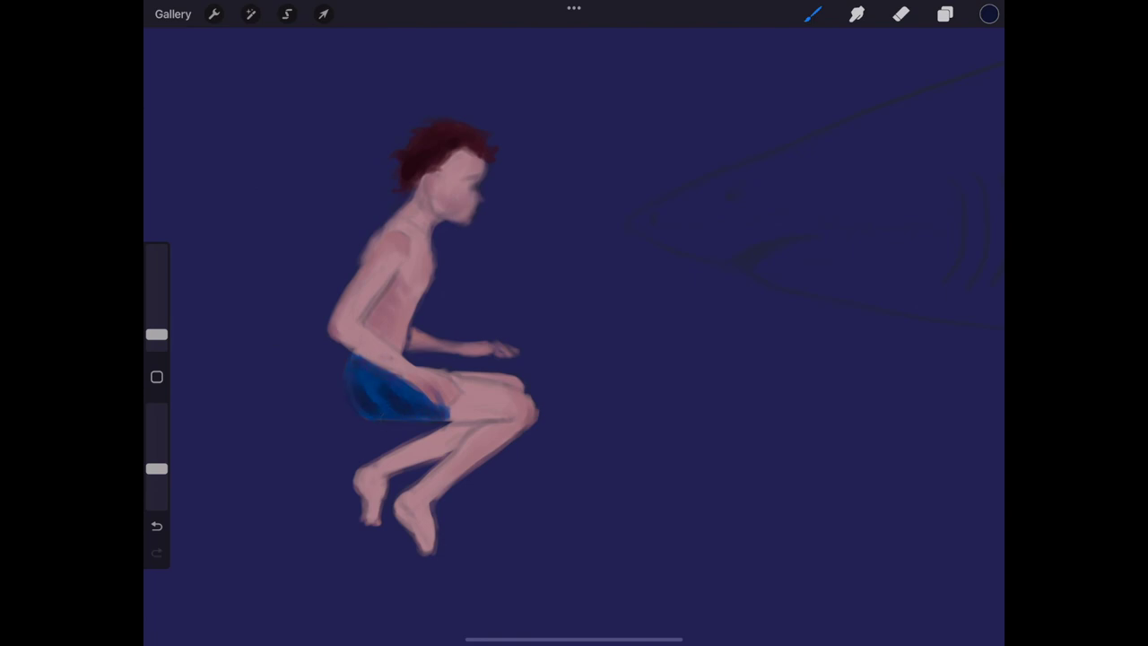
Erase stray paint along the boy's leg edges and brighten the colour to pale blue
{"action": "left_click", "coordinate": [900, 13]}
{"action": "left_click_drag", "start_coordinate": [425, 446], "coordinate": [395, 469]}
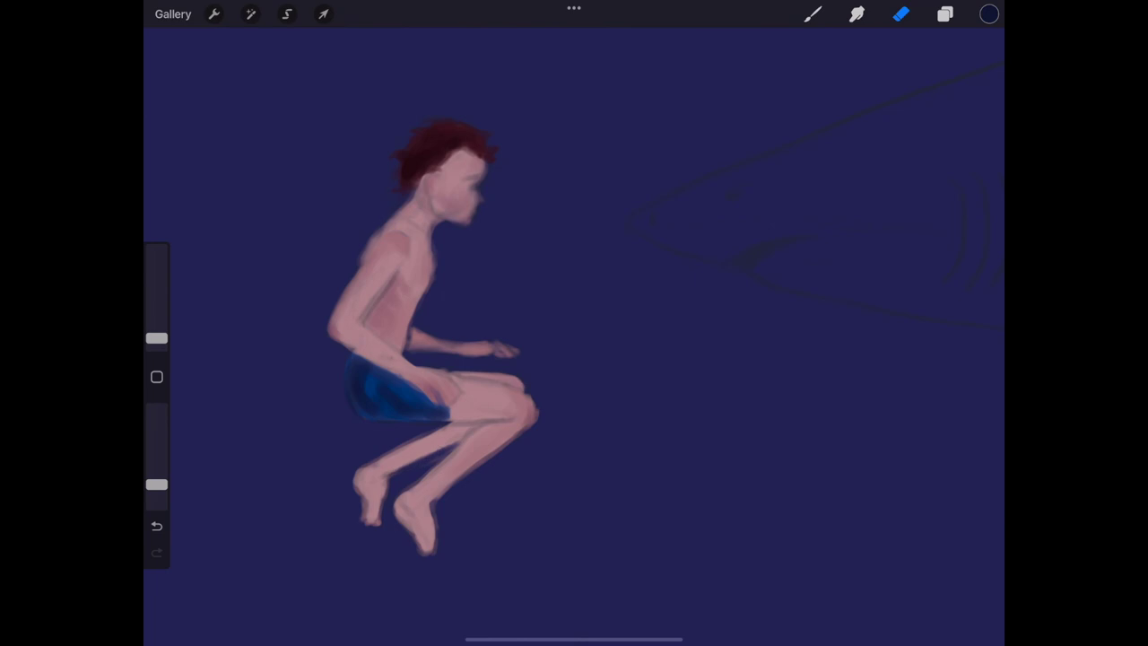
{"action": "left_click", "coordinate": [813, 14]}
{"action": "left_click", "coordinate": [422, 437]}
{"action": "left_click", "coordinate": [989, 14]}
{"action": "left_click_drag", "start_coordinate": [886, 318], "coordinate": [938, 318]}
Paint pale light-blue rim light on the upper arm, forearm, neck and shin
{"action": "left_click_drag", "start_coordinate": [897, 192], "coordinate": [845, 199]}
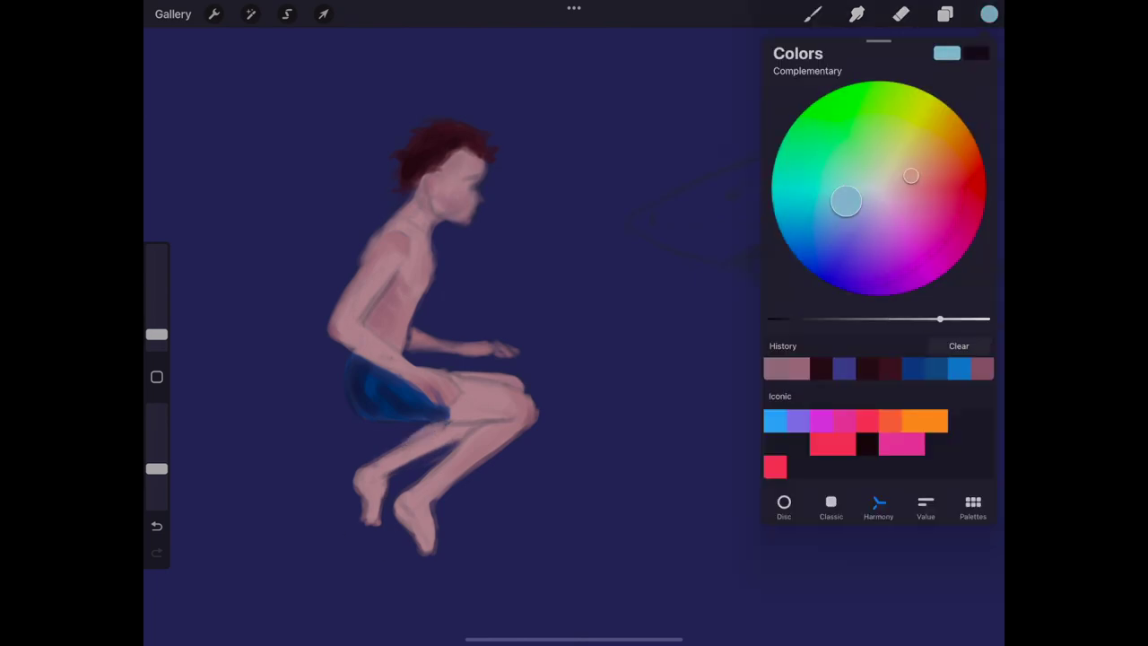
{"action": "left_click", "coordinate": [583, 403]}
{"action": "mouse_move", "coordinate": [384, 278]}
{"action": "left_mouse_down"}
{"action": "mouse_move", "coordinate": [363, 316]}
{"action": "mouse_move", "coordinate": [377, 360]}
{"action": "mouse_move", "coordinate": [393, 370]}
{"action": "left_mouse_up"}
{"action": "left_click_drag", "start_coordinate": [384, 283], "coordinate": [362, 317]}
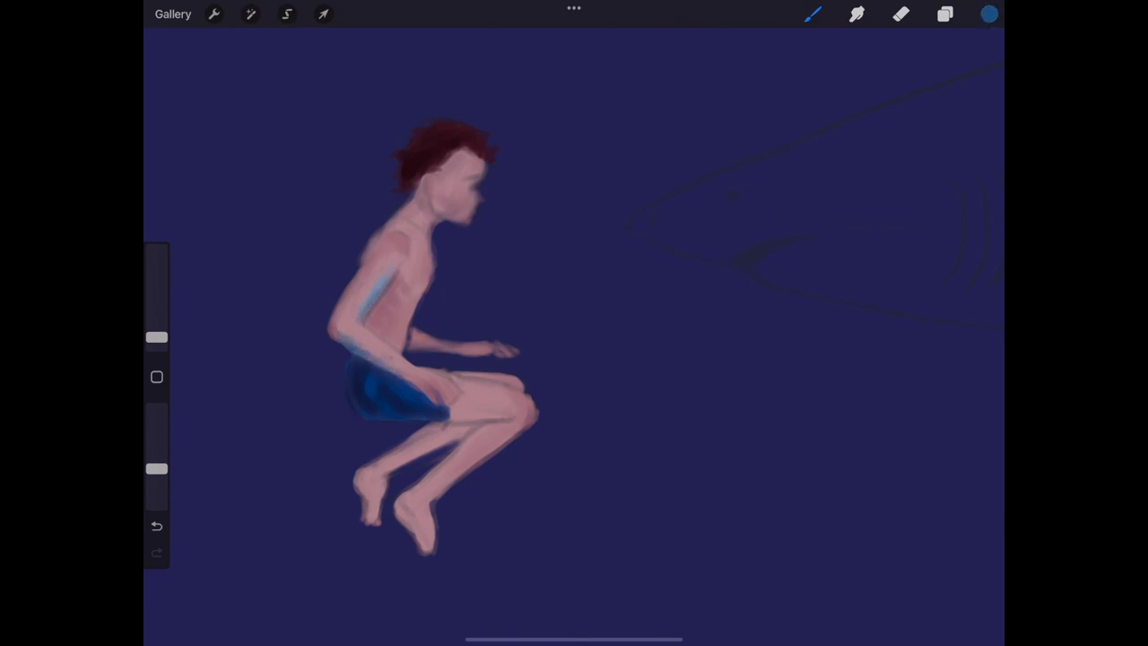
{"action": "left_click_drag", "start_coordinate": [432, 203], "coordinate": [443, 215]}
{"action": "left_click_drag", "start_coordinate": [520, 435], "coordinate": [452, 484]}
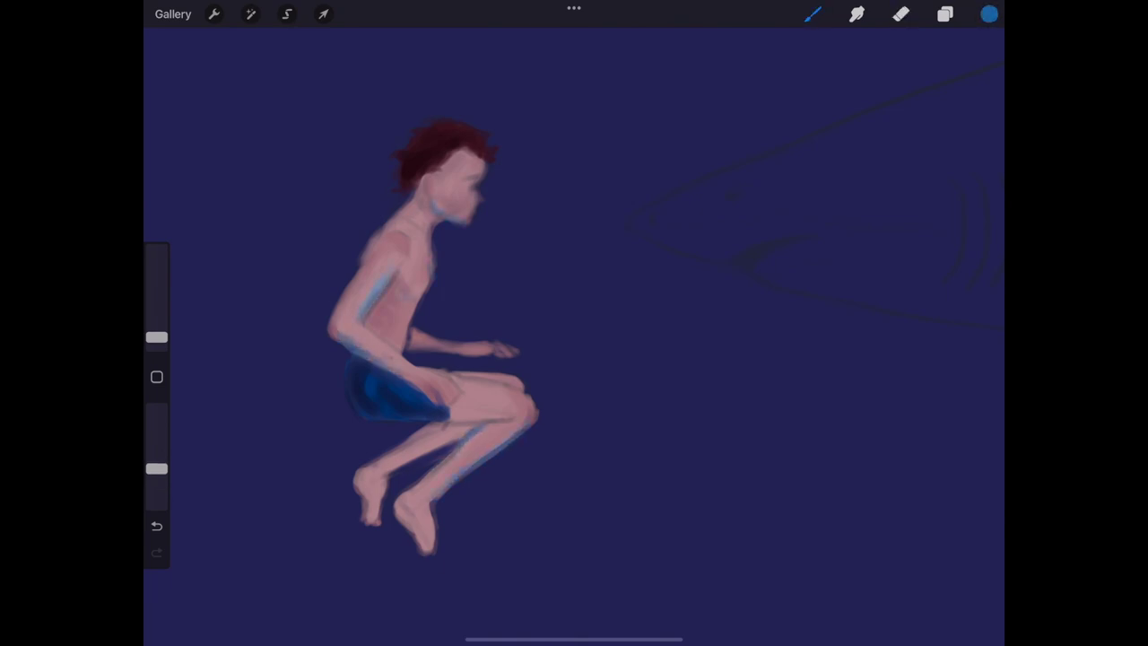
Soften the shins, feet, arm, neck, knee and thigh with pale blue-grey
{"action": "left_click_drag", "start_coordinate": [466, 428], "coordinate": [376, 502]}
{"action": "left_click_drag", "start_coordinate": [462, 448], "coordinate": [417, 547]}
{"action": "mouse_move", "coordinate": [511, 426]}
{"action": "left_mouse_down"}
{"action": "mouse_move", "coordinate": [408, 502]}
{"action": "mouse_move", "coordinate": [403, 529]}
{"action": "left_mouse_up"}
{"action": "left_click_drag", "start_coordinate": [428, 438], "coordinate": [367, 511]}
{"action": "left_click_drag", "start_coordinate": [475, 425], "coordinate": [419, 446]}
{"action": "left_click_drag", "start_coordinate": [406, 204], "coordinate": [422, 242]}
{"action": "mouse_move", "coordinate": [517, 401]}
{"action": "left_mouse_down"}
{"action": "mouse_move", "coordinate": [450, 422]}
{"action": "mouse_move", "coordinate": [458, 412]}
{"action": "left_mouse_up"}
{"action": "left_click_drag", "start_coordinate": [518, 375], "coordinate": [455, 388]}
Sample the pink skin tone and add soft skin to the chest, arm, face, neck and knee
{"action": "left_click", "coordinate": [459, 154]}
{"action": "left_click", "coordinate": [385, 333]}
{"action": "left_click_drag", "start_coordinate": [397, 319], "coordinate": [399, 344]}
{"action": "left_click_drag", "start_coordinate": [421, 249], "coordinate": [405, 282]}
{"action": "left_click_drag", "start_coordinate": [480, 157], "coordinate": [446, 190]}
{"action": "left_click_drag", "start_coordinate": [411, 332], "coordinate": [351, 376]}
{"action": "left_click_drag", "start_coordinate": [498, 393], "coordinate": [470, 396]}
With a smaller brush and sampled bluish grey, shade the legs, shins and knee; add Layer 8
{"action": "left_click_drag", "start_coordinate": [156, 332], "coordinate": [156, 336]}
{"action": "left_click", "coordinate": [380, 266]}
{"action": "mouse_move", "coordinate": [452, 431]}
{"action": "left_mouse_down"}
{"action": "mouse_move", "coordinate": [385, 477]}
{"action": "mouse_move", "coordinate": [367, 522]}
{"action": "left_mouse_up"}
{"action": "left_click_drag", "start_coordinate": [369, 462], "coordinate": [377, 491]}
{"action": "mouse_move", "coordinate": [453, 477]}
{"action": "left_mouse_down"}
{"action": "mouse_move", "coordinate": [423, 498]}
{"action": "mouse_move", "coordinate": [421, 551]}
{"action": "left_mouse_up"}
{"action": "mouse_move", "coordinate": [520, 428]}
{"action": "left_mouse_down"}
{"action": "mouse_move", "coordinate": [477, 462]}
{"action": "mouse_move", "coordinate": [424, 549]}
{"action": "left_mouse_up"}
{"action": "left_click", "coordinate": [485, 421]}
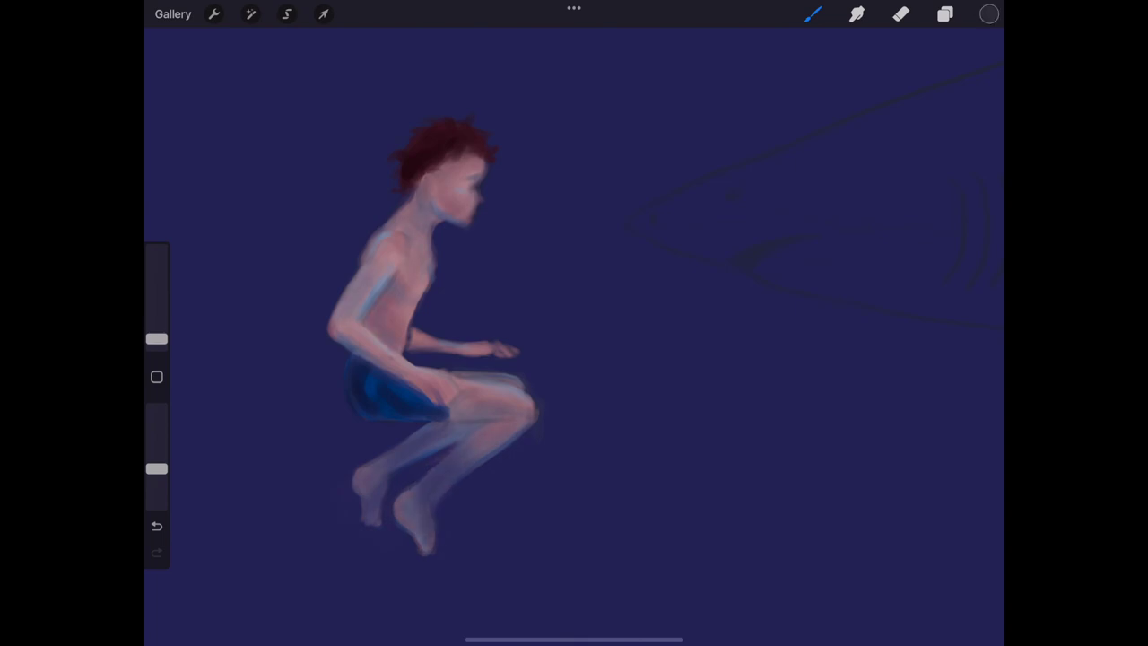
{"action": "left_click", "coordinate": [945, 13]}
{"action": "left_click", "coordinate": [974, 59]}
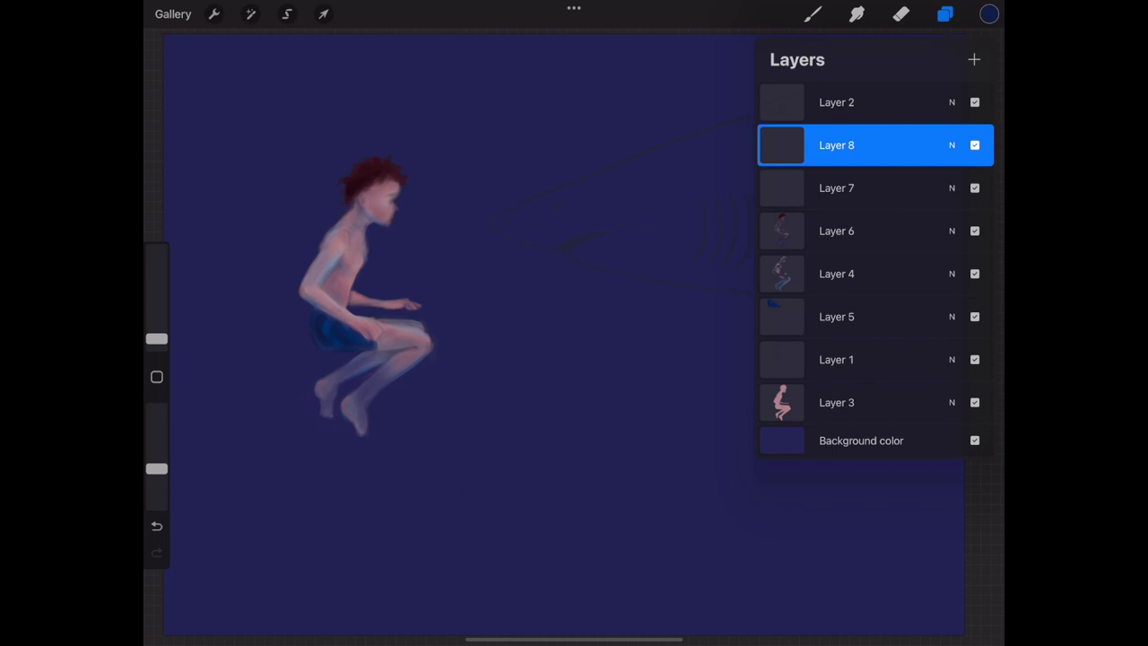
Pick a dark desaturated blue and block in the shark's snout, back and body
{"action": "left_click", "coordinate": [989, 13]}
{"action": "left_click_drag", "start_coordinate": [843, 224], "coordinate": [855, 209]}
{"action": "left_click_drag", "start_coordinate": [829, 318], "coordinate": [802, 319]}
{"action": "left_click", "coordinate": [989, 14]}
{"action": "left_click_drag", "start_coordinate": [772, 154], "coordinate": [600, 193]}
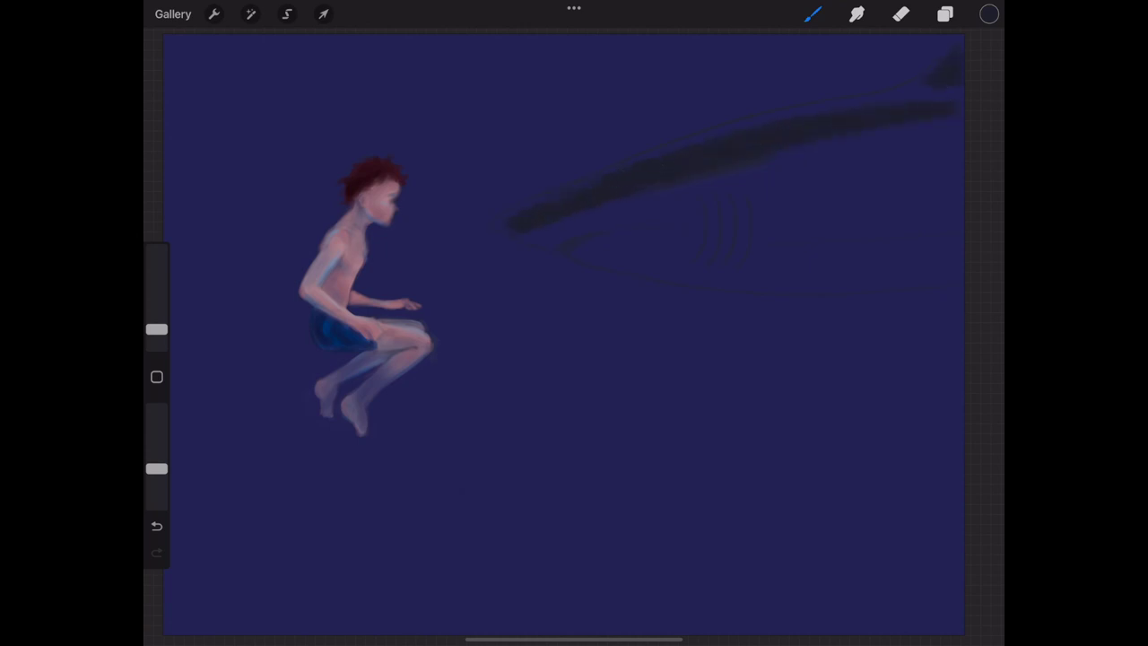
{"action": "left_click_drag", "start_coordinate": [933, 220], "coordinate": [759, 215]}
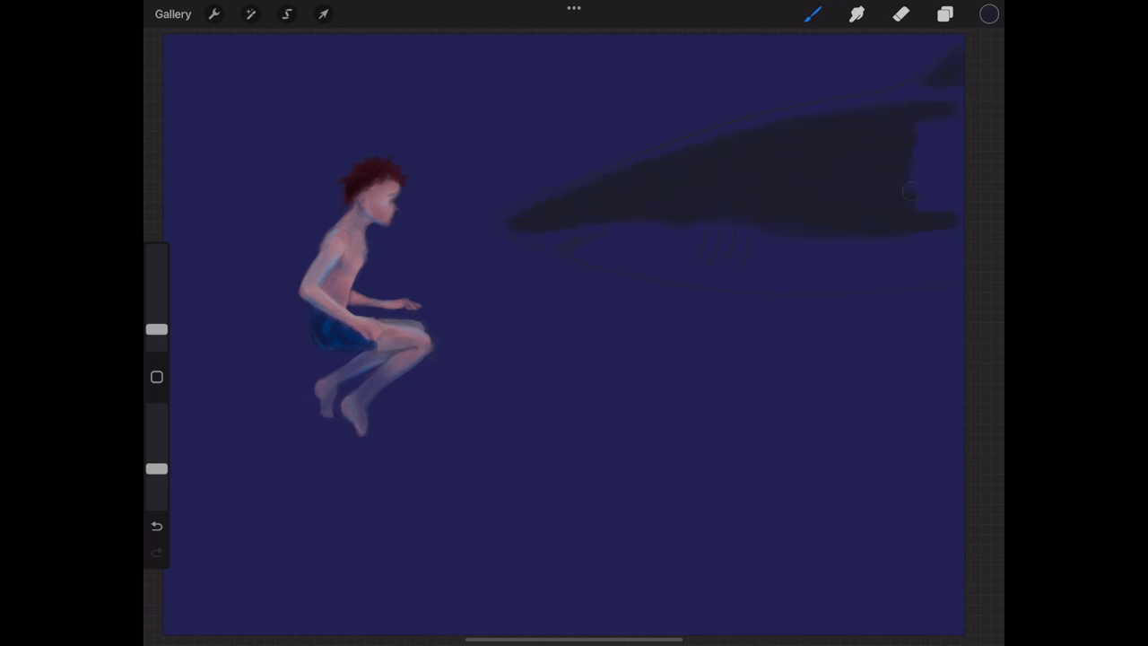
Adjust the hue of the painting colour on the colour disc
{"action": "left_click", "coordinate": [989, 14]}
{"action": "left_click", "coordinate": [989, 13]}
{"action": "left_click_drag", "start_coordinate": [655, 150], "coordinate": [870, 100]}
{"action": "left_click", "coordinate": [989, 13]}
{"action": "left_click_drag", "start_coordinate": [855, 211], "coordinate": [834, 218]}
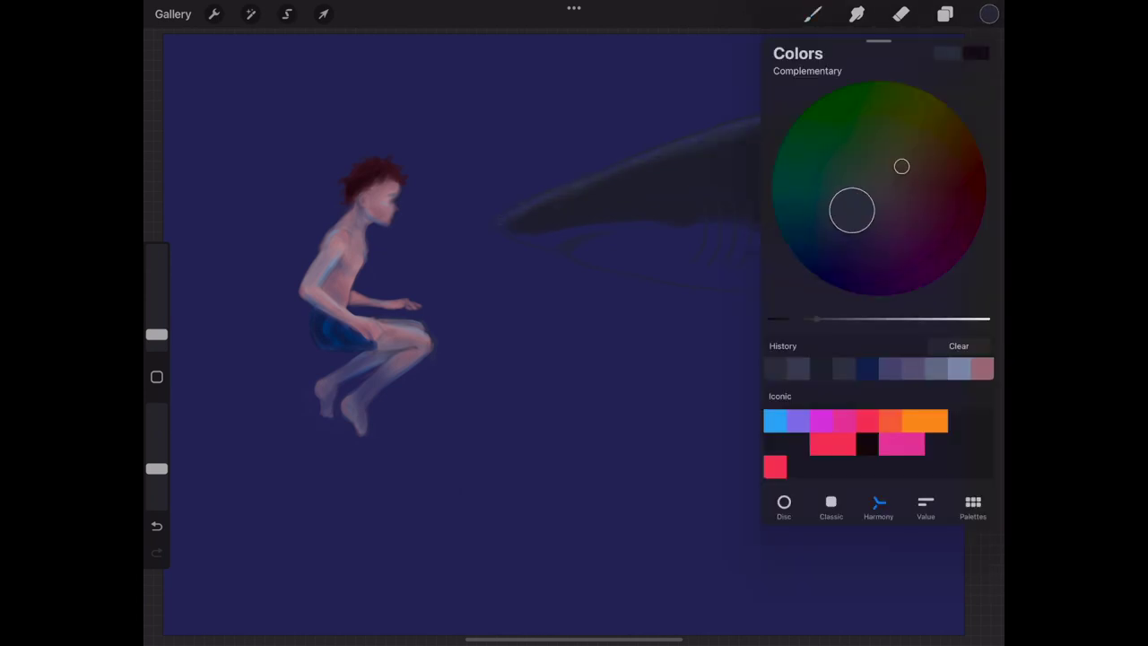
Brighten the blue, enlarge the brush, and shift the colour toward a lighter blue
{"action": "left_click_drag", "start_coordinate": [816, 319], "coordinate": [861, 318]}
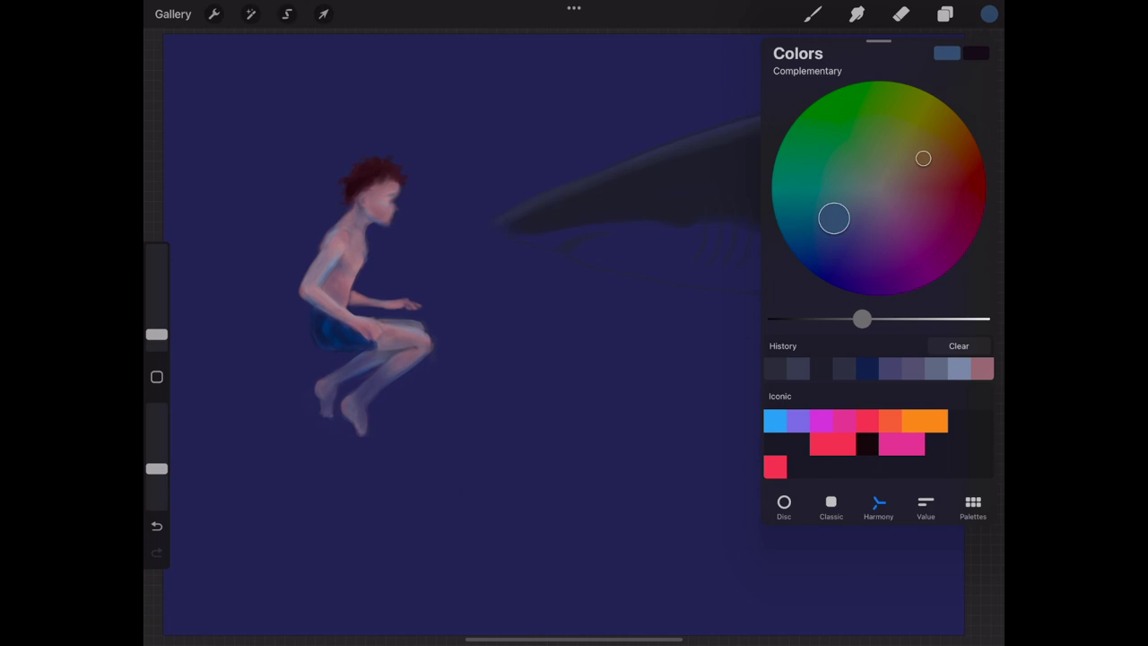
{"action": "left_click", "coordinate": [812, 13]}
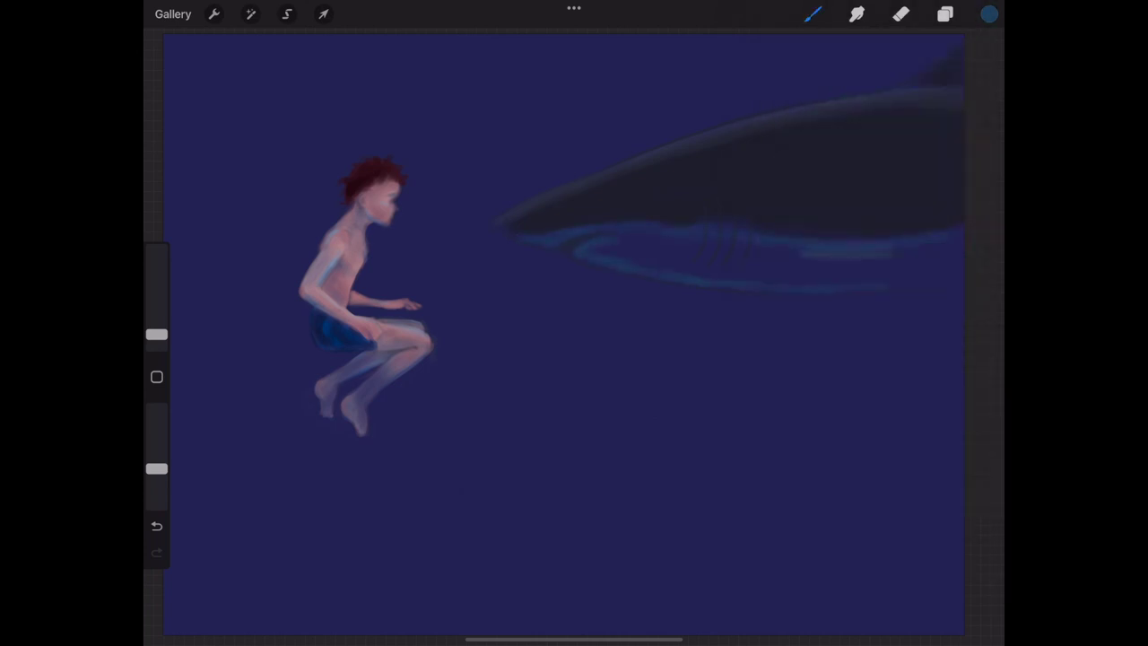
{"action": "left_click_drag", "start_coordinate": [156, 334], "coordinate": [156, 325]}
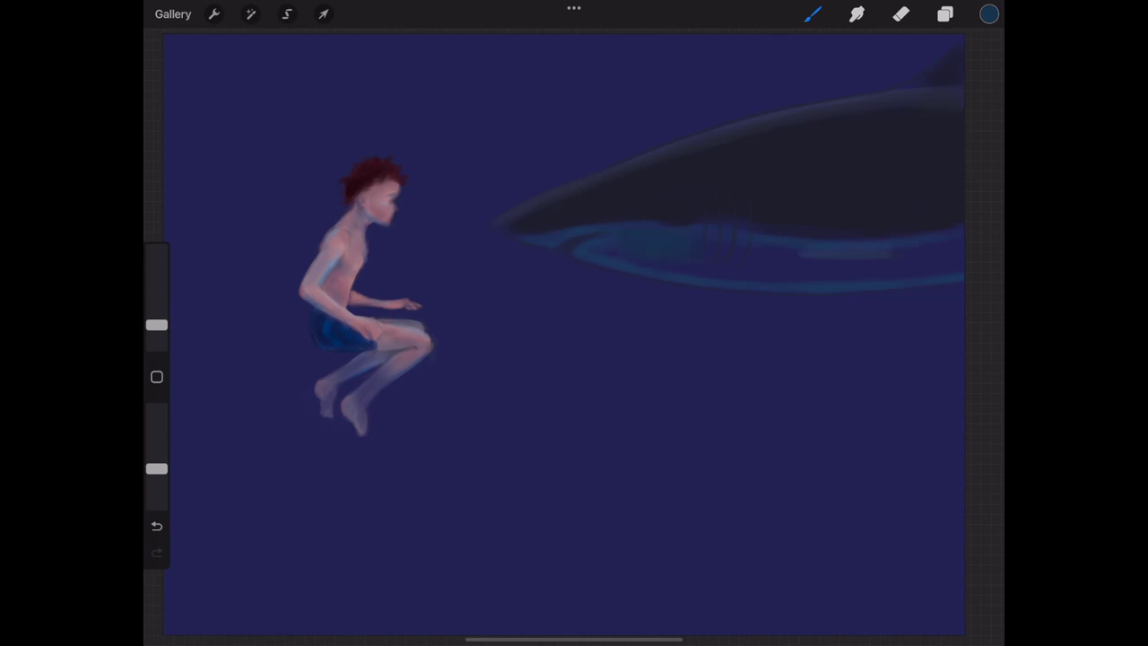
{"action": "left_click", "coordinate": [989, 14]}
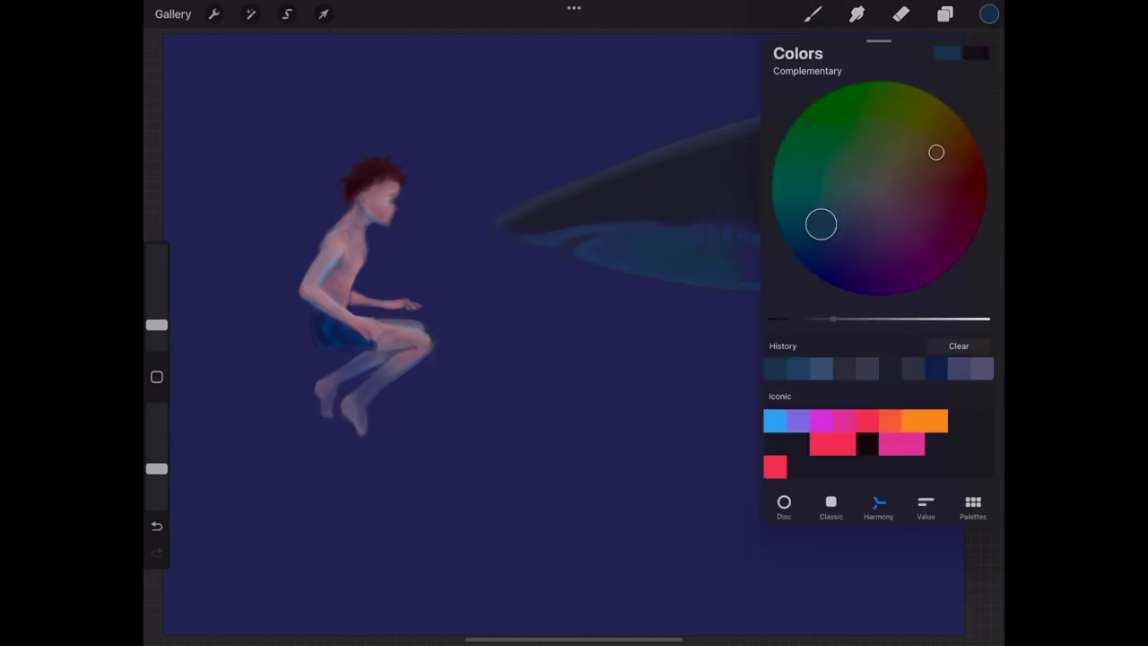
{"action": "left_click_drag", "start_coordinate": [820, 224], "coordinate": [852, 208]}
{"action": "left_click", "coordinate": [812, 13]}
Switch to a brighter teal and make the brush slightly smaller for the belly and jaw
{"action": "left_click", "coordinate": [988, 13]}
{"action": "left_click", "coordinate": [989, 14]}
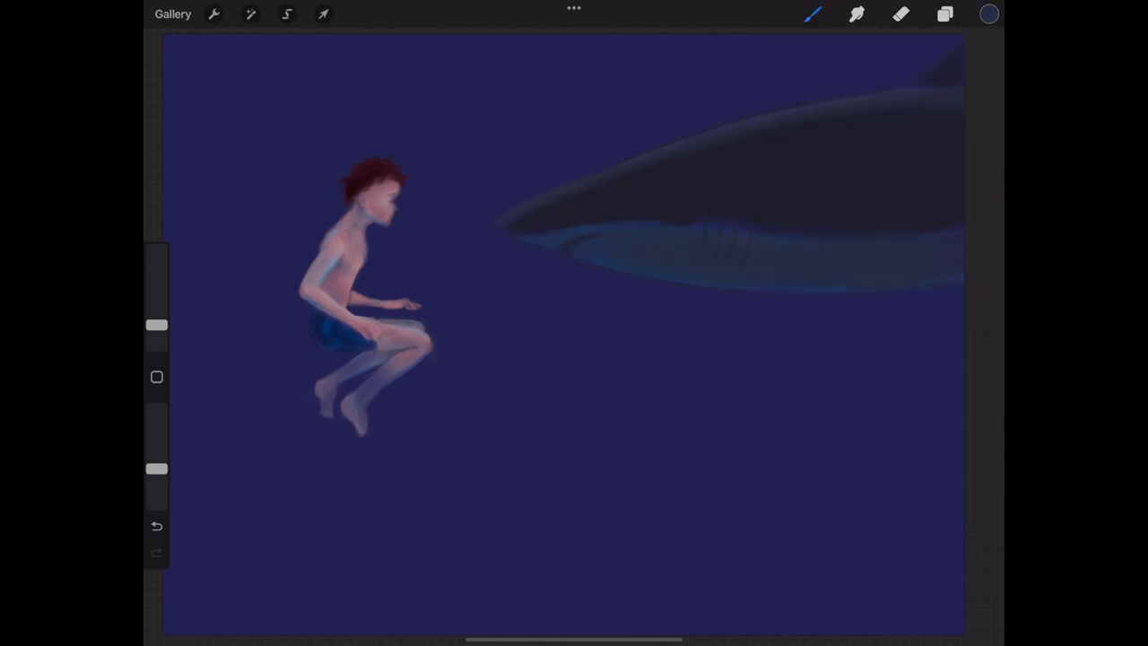
{"action": "left_click", "coordinate": [988, 13]}
{"action": "left_click_drag", "start_coordinate": [780, 318], "coordinate": [877, 319]}
{"action": "left_click_drag", "start_coordinate": [846, 218], "coordinate": [807, 218]}
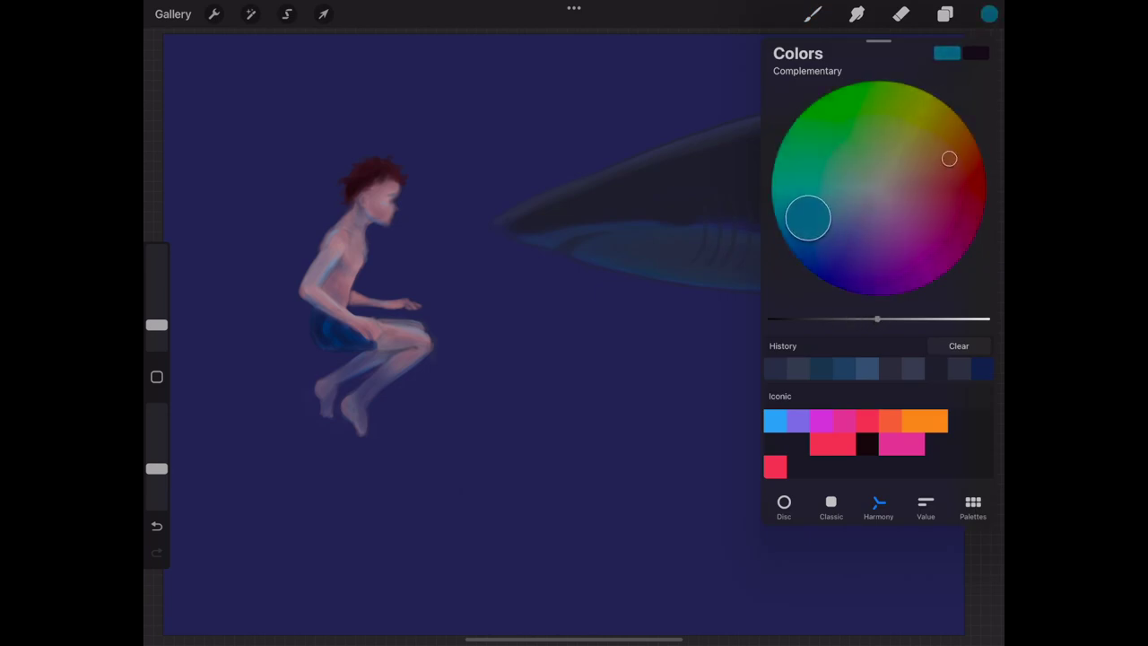
{"action": "left_click", "coordinate": [813, 14]}
{"action": "left_click_drag", "start_coordinate": [156, 325], "coordinate": [156, 334]}
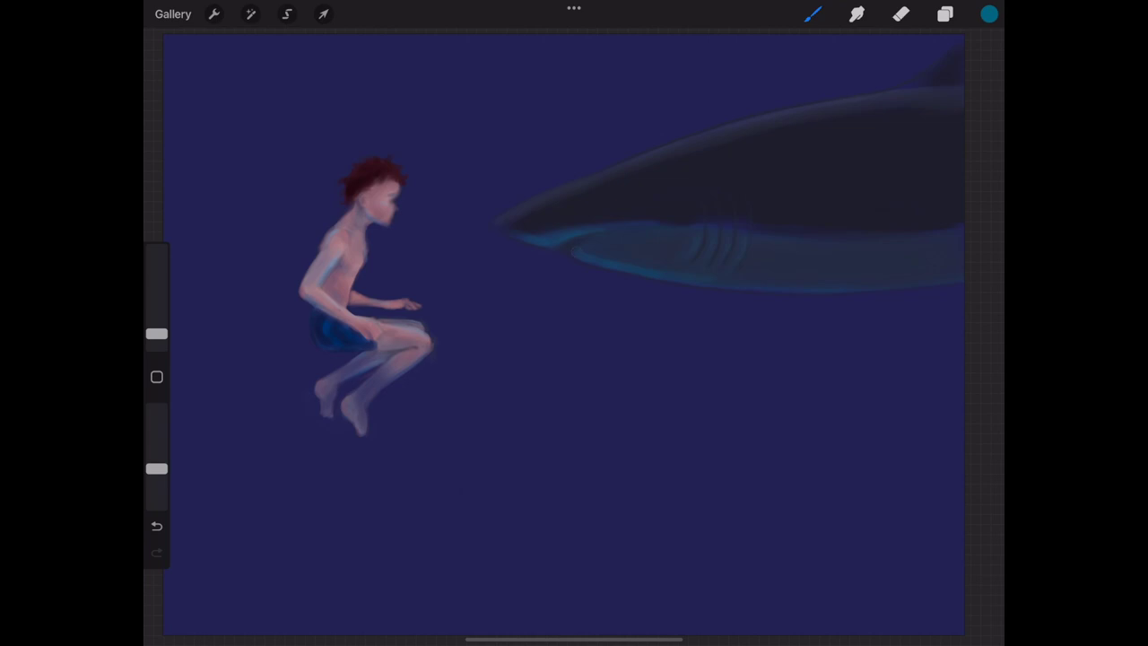
Undo the last stroke and eyedrop the shark's near-black back and blue underside
{"action": "key", "text": "ctrl+z"}
{"action": "scroll", "coordinate": [661, 180], "scroll_direction": "up", "scroll_amount": 5}
{"action": "left_click", "coordinate": [717, 206]}
{"action": "left_click", "coordinate": [628, 304]}
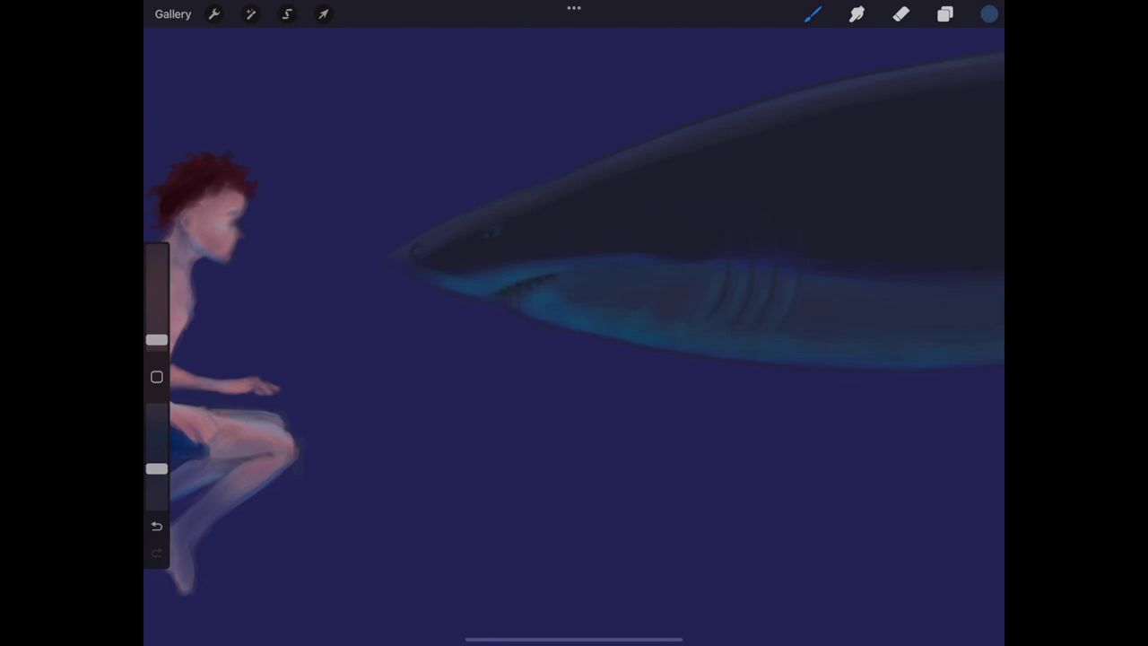
{"action": "scroll", "coordinate": [574, 358], "scroll_direction": "down", "scroll_amount": 3}
{"action": "scroll", "coordinate": [574, 359], "scroll_direction": "down", "scroll_amount": 2}
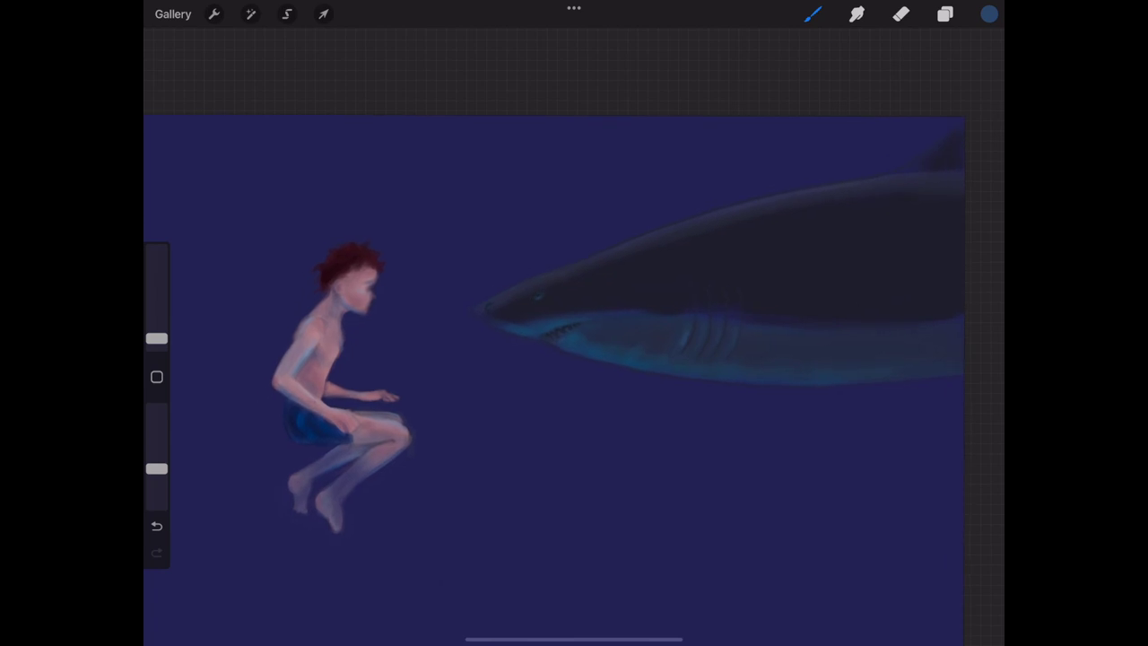
Add a new top layer and choose a pale, brightened lavender colour
{"action": "left_click", "coordinate": [945, 13]}
{"action": "left_click", "coordinate": [836, 103]}
{"action": "left_click", "coordinate": [974, 59]}
{"action": "left_click", "coordinate": [945, 14]}
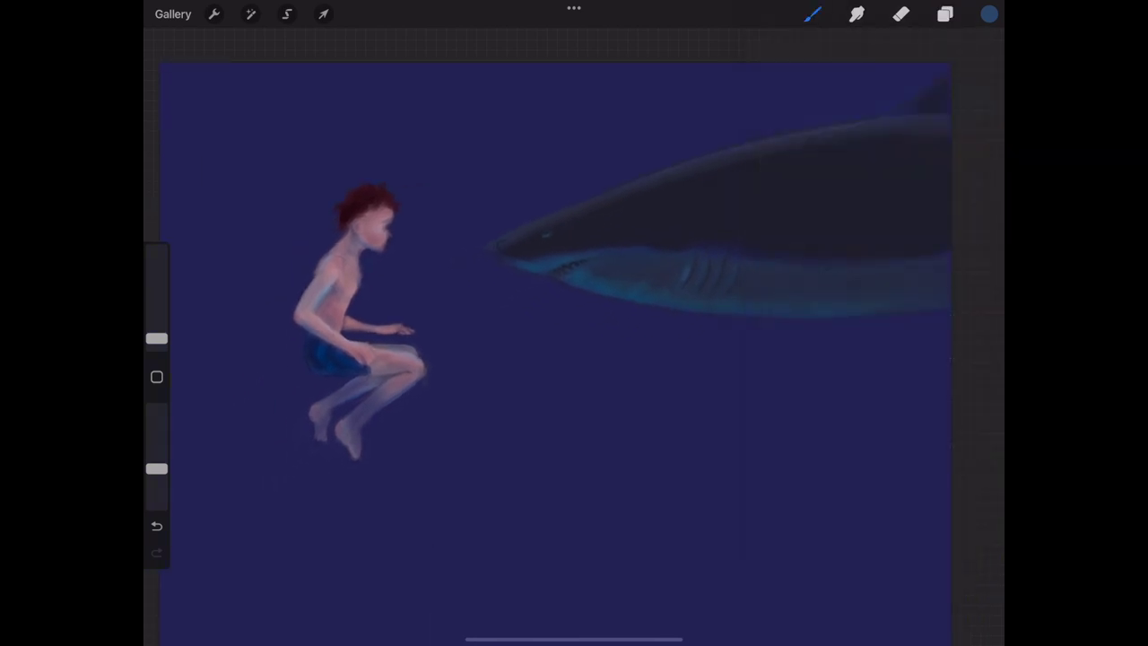
{"action": "left_click", "coordinate": [989, 13]}
{"action": "left_click_drag", "start_coordinate": [848, 210], "coordinate": [866, 203]}
{"action": "left_click_drag", "start_coordinate": [871, 319], "coordinate": [884, 319]}
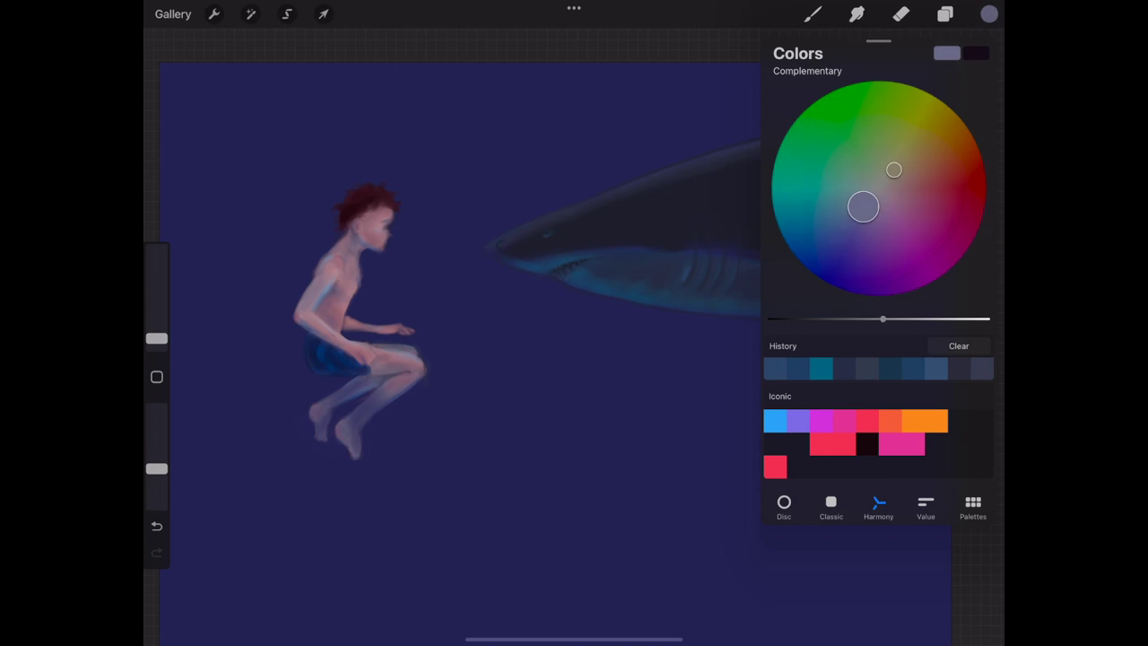
{"action": "left_click", "coordinate": [812, 13]}
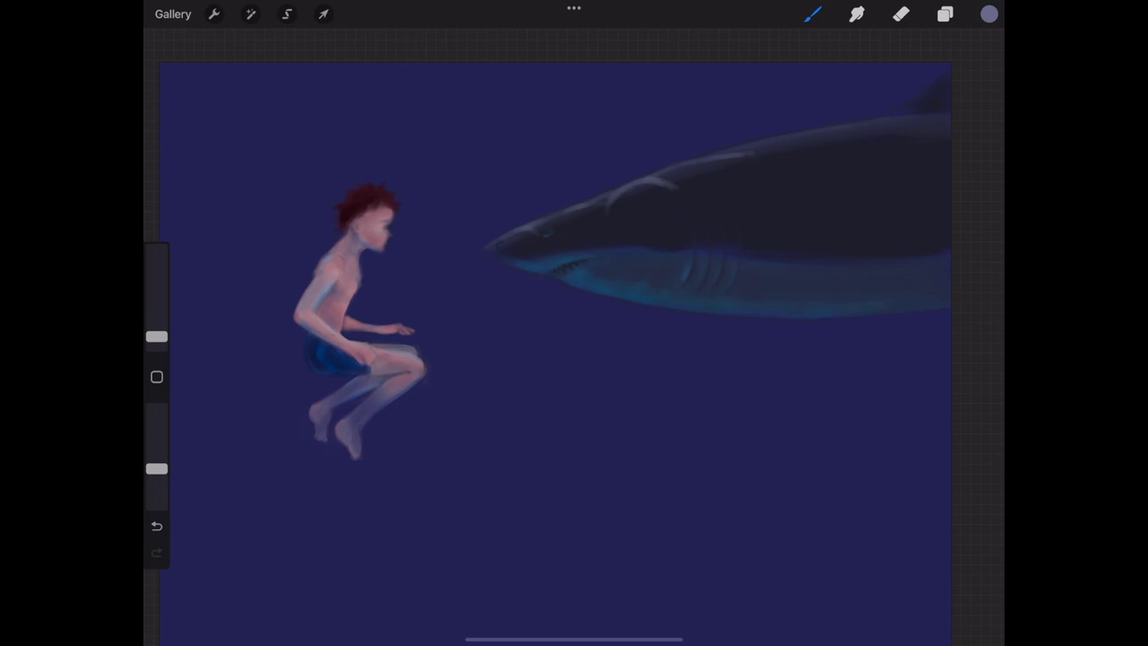
Paint a faint highlight along the shark's back, then erase the excess
{"action": "left_click_drag", "start_coordinate": [736, 149], "coordinate": [820, 138]}
{"action": "left_click_drag", "start_coordinate": [674, 167], "coordinate": [747, 144]}
{"action": "left_click_drag", "start_coordinate": [836, 129], "coordinate": [886, 120]}
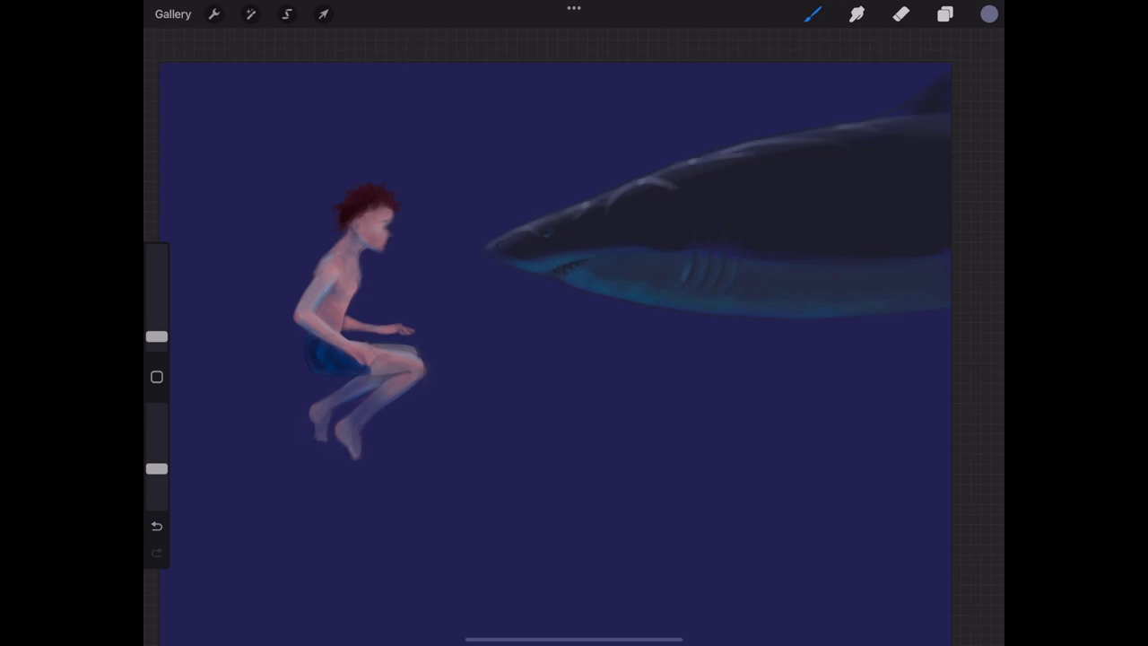
{"action": "left_click_drag", "start_coordinate": [900, 266], "coordinate": [915, 282]}
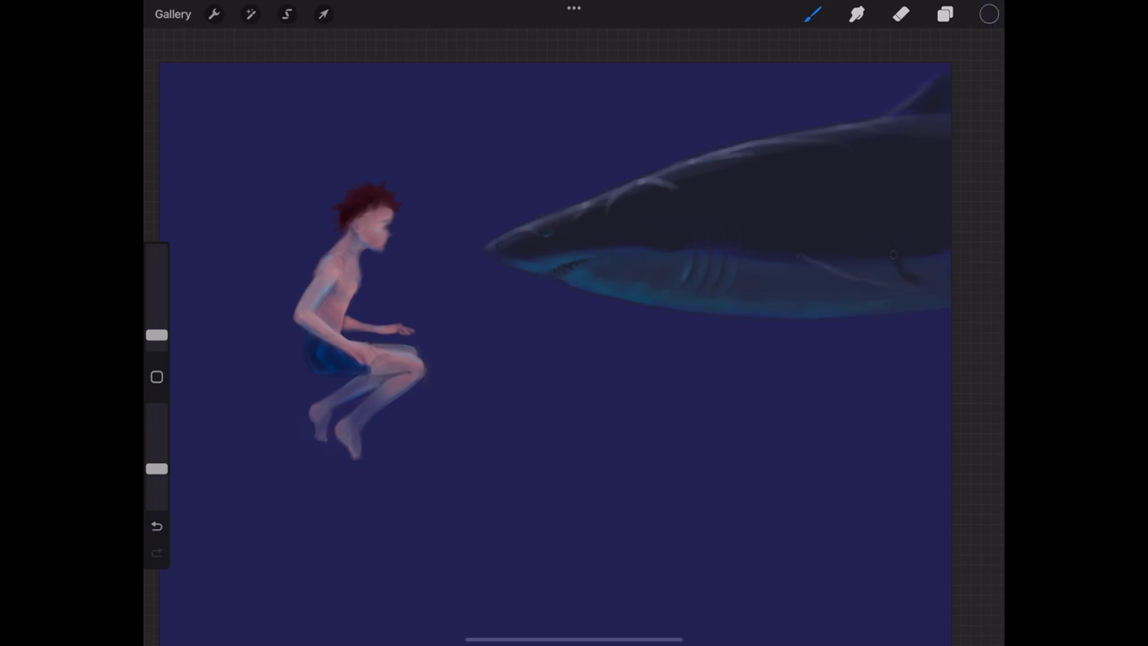
{"action": "left_click", "coordinate": [901, 13]}
{"action": "mouse_move", "coordinate": [713, 162]}
{"action": "left_mouse_down"}
{"action": "mouse_move", "coordinate": [650, 190]}
{"action": "mouse_move", "coordinate": [948, 100]}
{"action": "left_mouse_up"}
{"action": "left_click", "coordinate": [812, 14]}
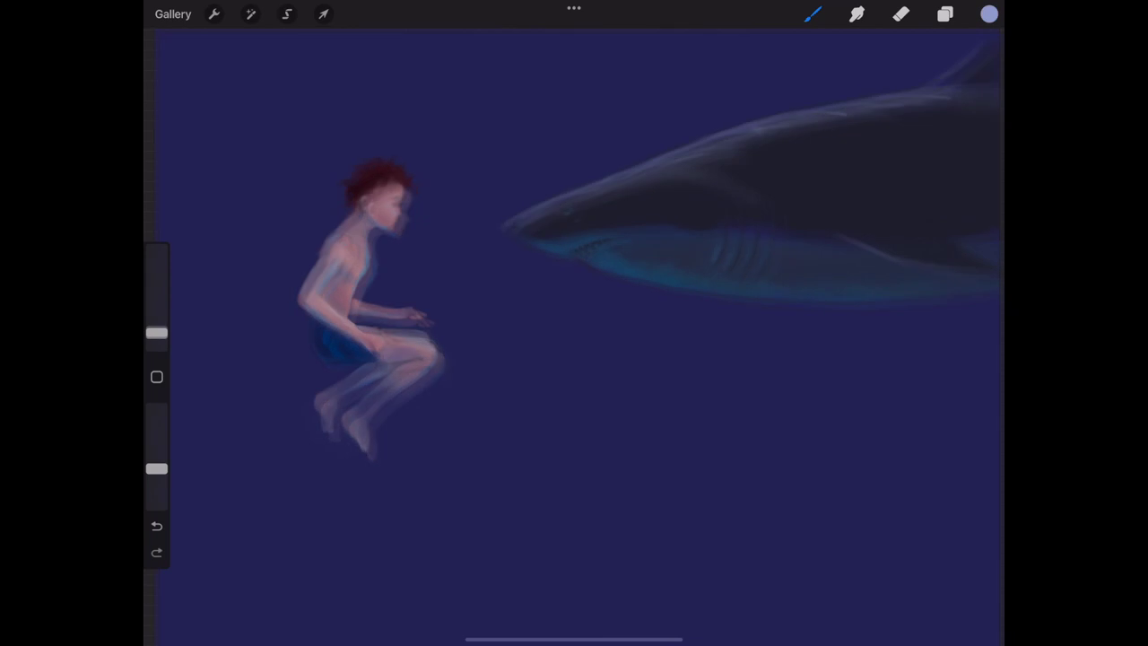
Brighten the shark's upper edge, then sample the jaw's dark blue and boost it to vivid blue
{"action": "mouse_move", "coordinate": [565, 200]}
{"action": "left_mouse_down"}
{"action": "mouse_move", "coordinate": [672, 158]}
{"action": "mouse_move", "coordinate": [928, 94]}
{"action": "left_mouse_up"}
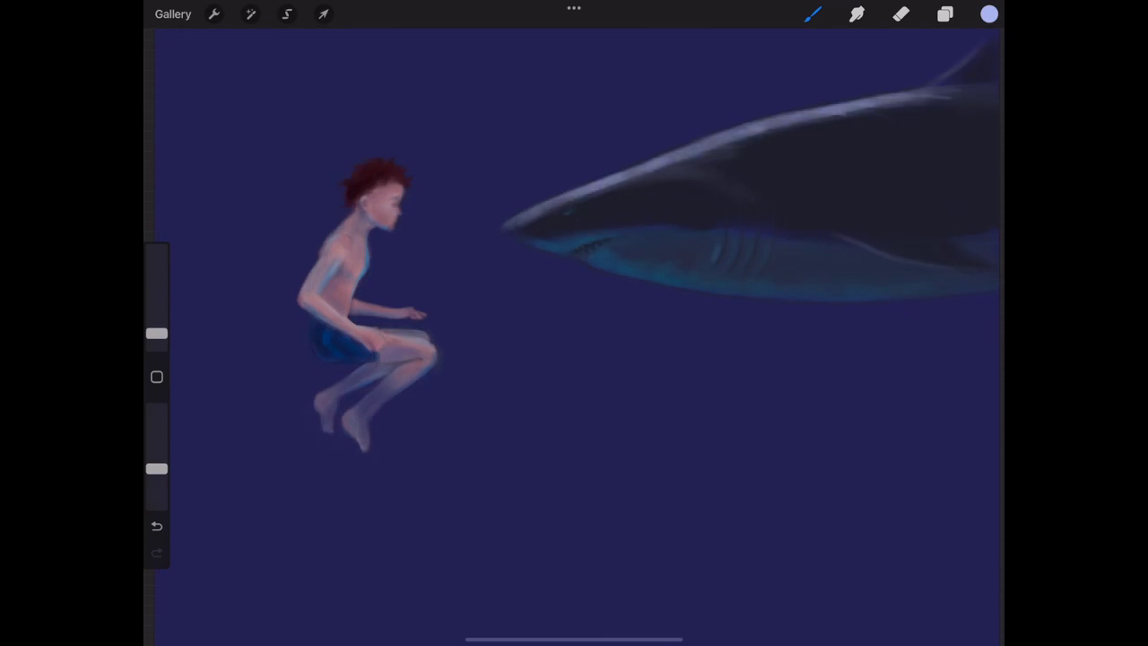
{"action": "left_click_drag", "start_coordinate": [617, 183], "coordinate": [708, 168]}
{"action": "left_click", "coordinate": [605, 236]}
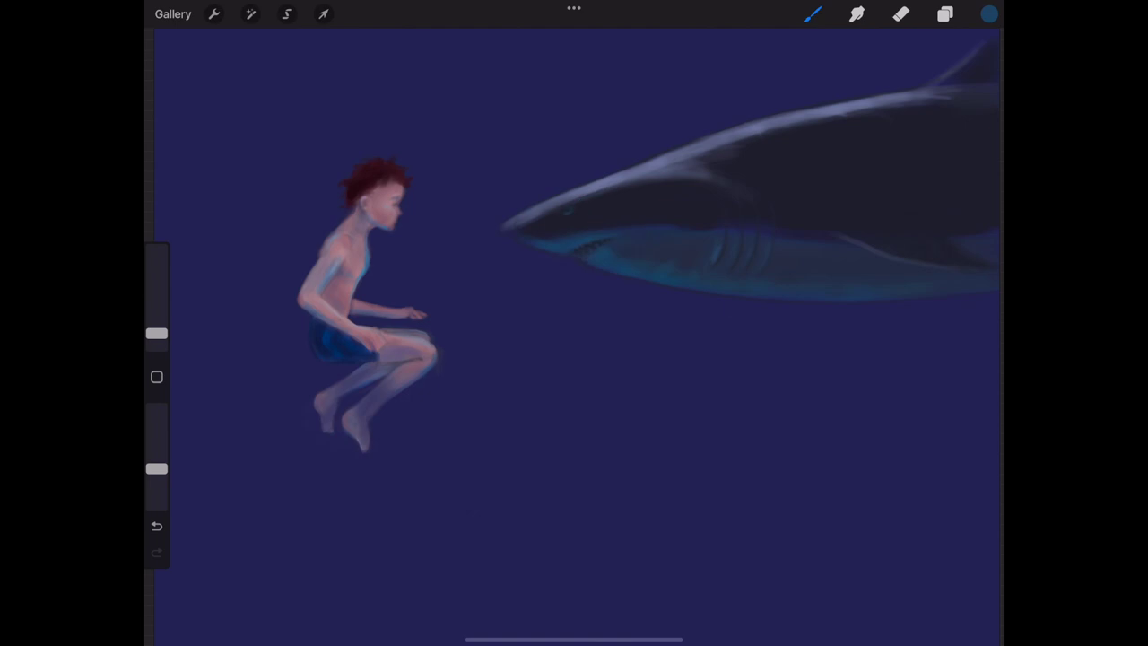
{"action": "left_click", "coordinate": [989, 13]}
{"action": "left_click_drag", "start_coordinate": [834, 318], "coordinate": [923, 318]}
{"action": "left_click", "coordinate": [988, 13]}
Paint bright light blue along the shark's belly and jaw, then sample a dull greyish blue
{"action": "left_click_drag", "start_coordinate": [617, 267], "coordinate": [755, 290]}
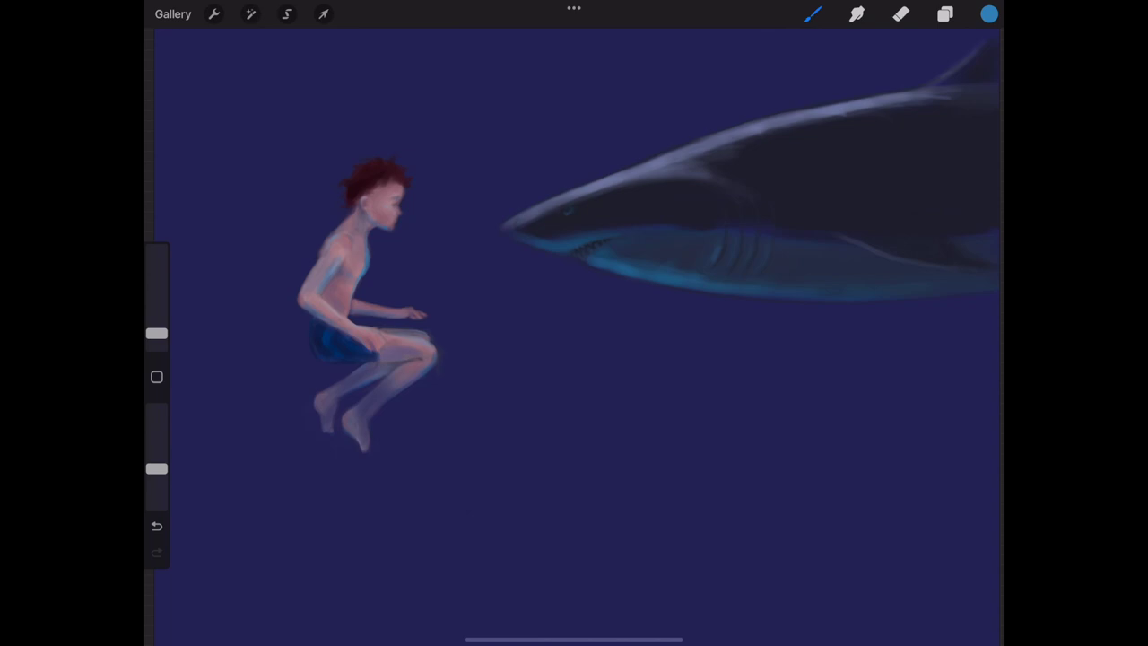
{"action": "scroll", "coordinate": [610, 265], "scroll_direction": "up", "scroll_amount": 5}
{"action": "scroll", "coordinate": [611, 265], "scroll_direction": "up", "scroll_amount": 1}
{"action": "left_click_drag", "start_coordinate": [558, 249], "coordinate": [714, 288]}
{"action": "left_click_drag", "start_coordinate": [491, 224], "coordinate": [400, 190]}
{"action": "scroll", "coordinate": [574, 332], "scroll_direction": "left", "scroll_amount": 3}
{"action": "left_click", "coordinate": [681, 81]}
{"action": "scroll", "coordinate": [574, 323], "scroll_direction": "down", "scroll_amount": 5}
{"action": "scroll", "coordinate": [574, 323], "scroll_direction": "down", "scroll_amount": 2}
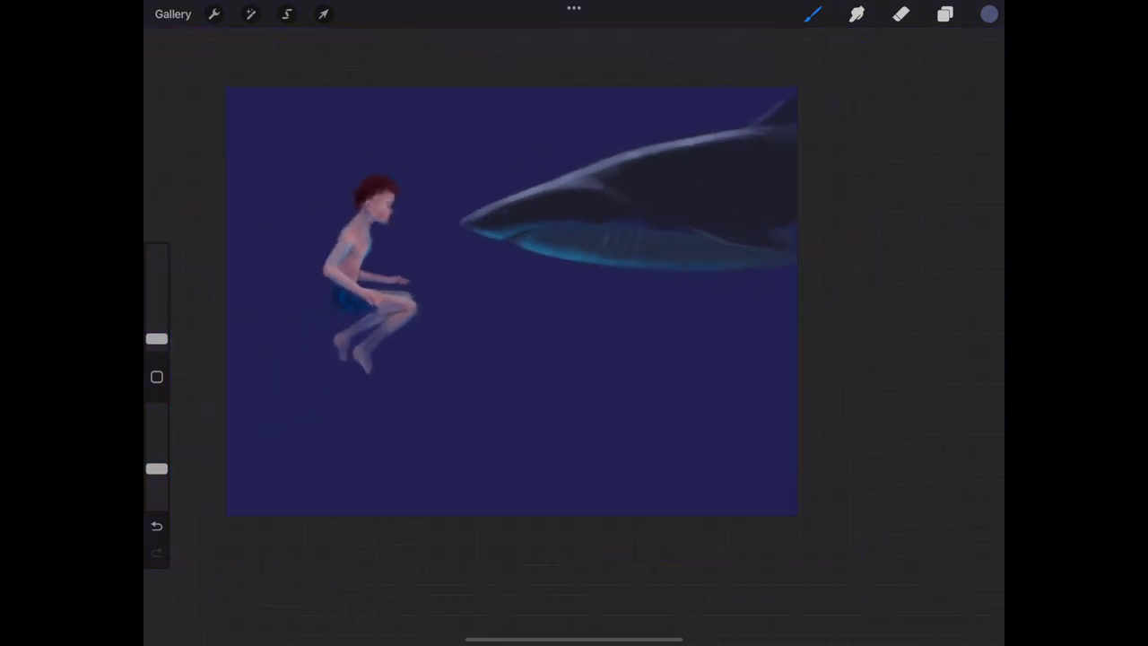
Sample a brighter blue and lighten the shark's lower jaw and its edge
{"action": "scroll", "coordinate": [574, 323], "scroll_direction": "up", "scroll_amount": 2}
{"action": "scroll", "coordinate": [574, 323], "scroll_direction": "up", "scroll_amount": 2}
{"action": "left_click_drag", "start_coordinate": [627, 243], "coordinate": [636, 248]}
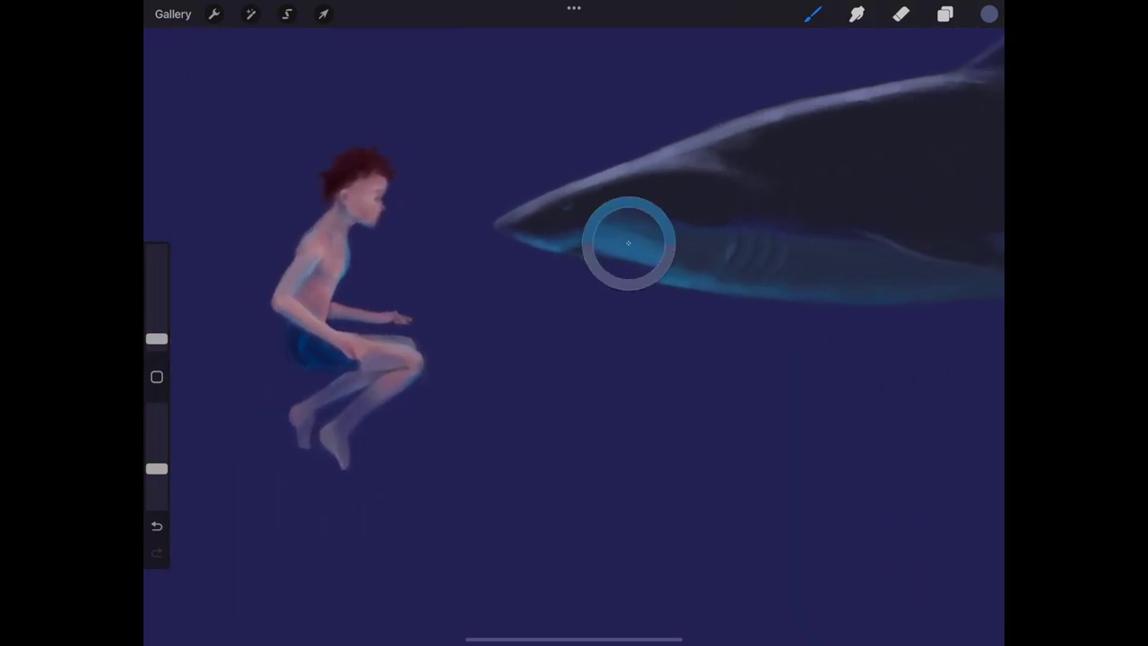
{"action": "left_click_drag", "start_coordinate": [156, 338], "coordinate": [156, 332]}
{"action": "left_click_drag", "start_coordinate": [610, 258], "coordinate": [642, 247]}
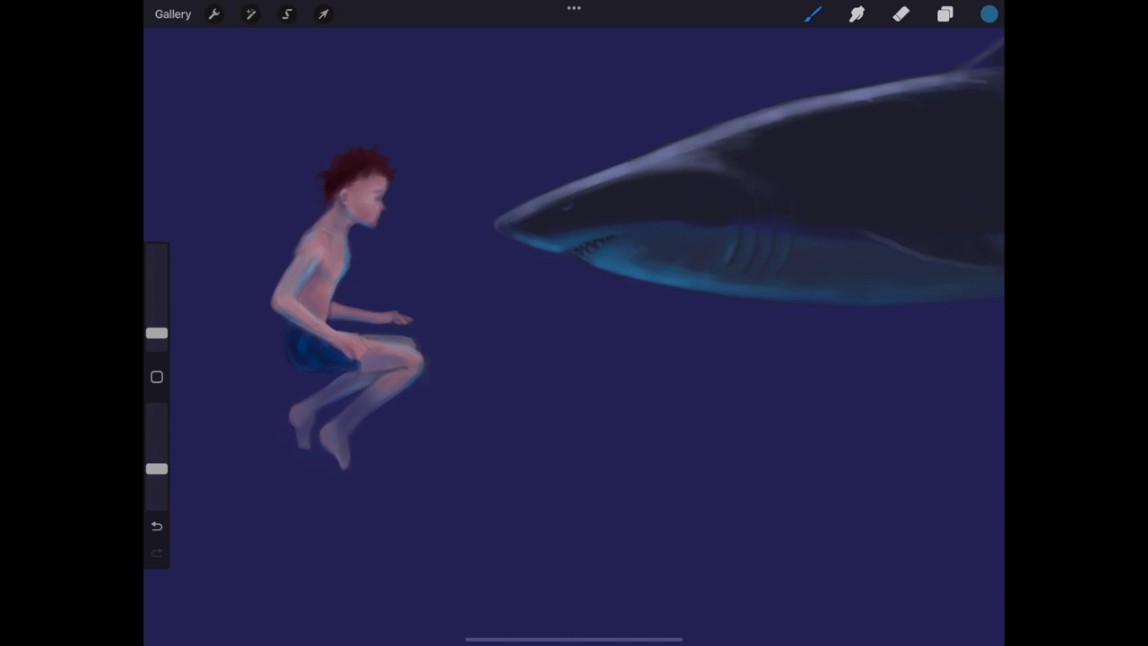
{"action": "left_click_drag", "start_coordinate": [538, 232], "coordinate": [578, 241]}
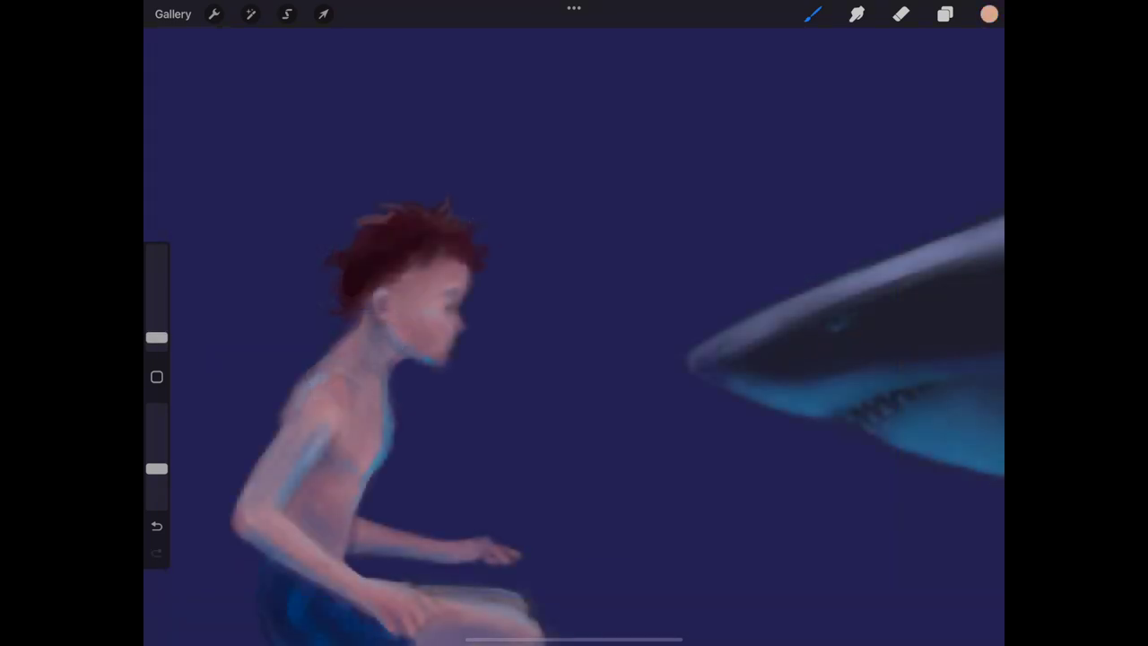
Add reddish highlights across the boy's hair and dark red shading near the temple
{"action": "left_click_drag", "start_coordinate": [376, 233], "coordinate": [453, 224]}
{"action": "left_click_drag", "start_coordinate": [157, 337], "coordinate": [157, 340]}
{"action": "left_click", "coordinate": [156, 377]}
{"action": "left_click", "coordinate": [398, 277]}
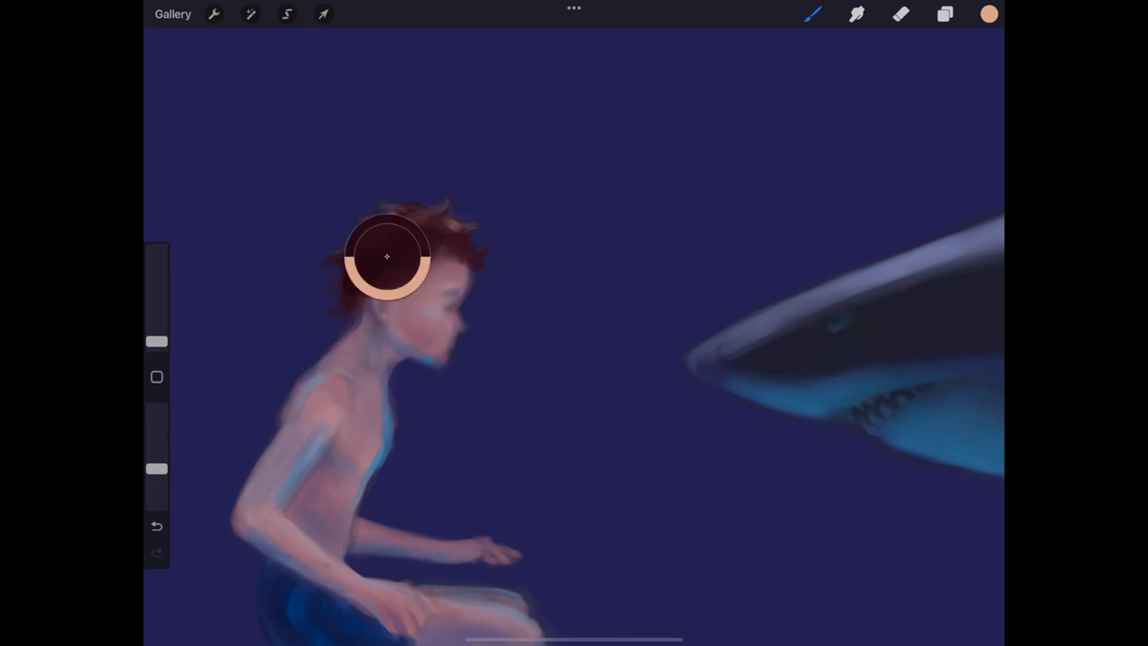
{"action": "left_click_drag", "start_coordinate": [157, 341], "coordinate": [157, 338]}
{"action": "left_click_drag", "start_coordinate": [391, 284], "coordinate": [430, 262]}
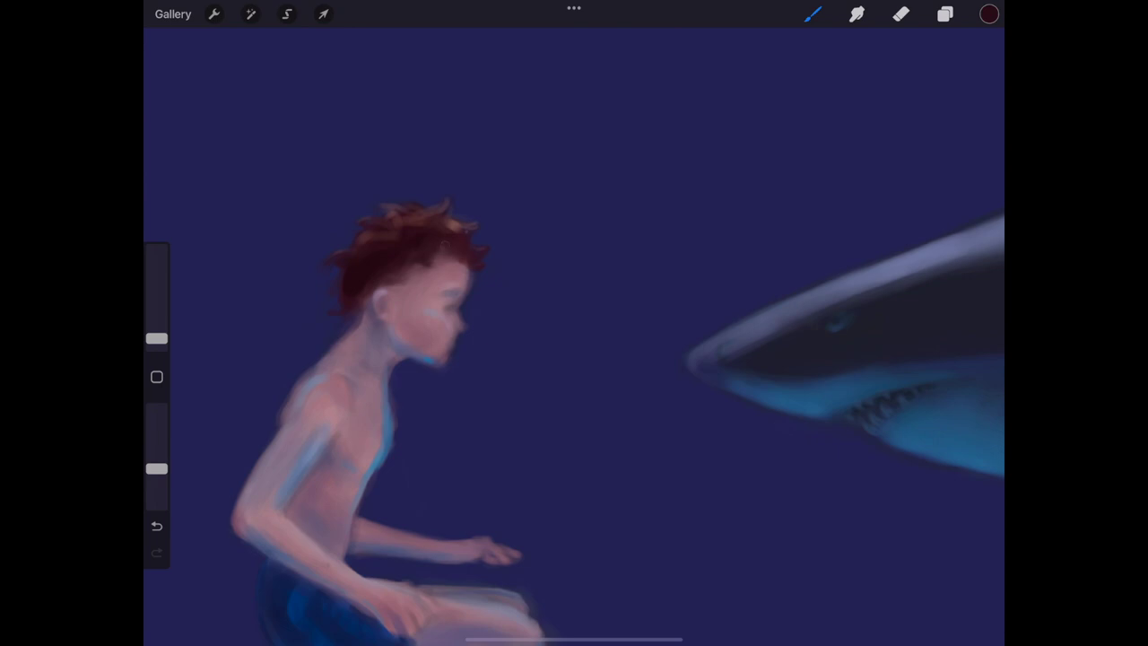
Move Layer 11 down to just above the background and pick a deep blue for the water
{"action": "scroll", "coordinate": [574, 322], "scroll_direction": "down", "scroll_amount": 2}
{"action": "scroll", "coordinate": [573, 322], "scroll_direction": "down", "scroll_amount": 2}
{"action": "scroll", "coordinate": [574, 323], "scroll_direction": "down", "scroll_amount": 1}
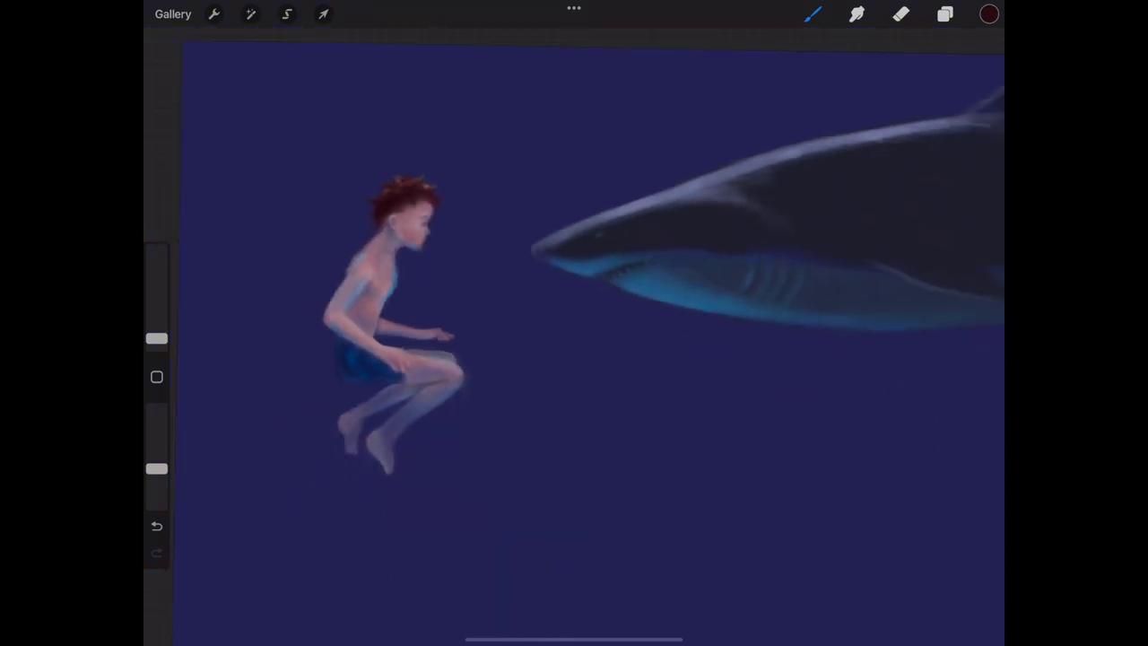
{"action": "scroll", "coordinate": [573, 322], "scroll_direction": "down", "scroll_amount": 1}
{"action": "left_click", "coordinate": [944, 14]}
{"action": "left_click_drag", "start_coordinate": [860, 316], "coordinate": [870, 508]}
{"action": "left_click", "coordinate": [988, 14]}
{"action": "left_click_drag", "start_coordinate": [932, 167], "coordinate": [941, 129]}
{"action": "left_click", "coordinate": [812, 14]}
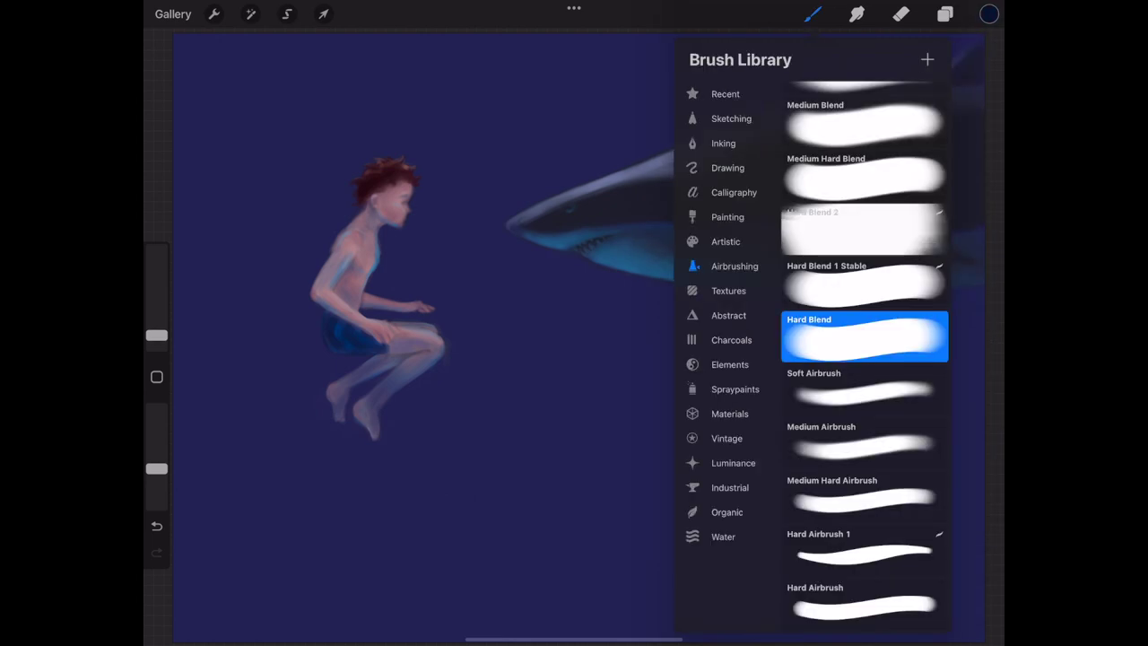
Darken the lower water with Soft Airbrush at 60% and smudge the dark paint
{"action": "left_click", "coordinate": [725, 93]}
{"action": "left_click", "coordinate": [863, 163]}
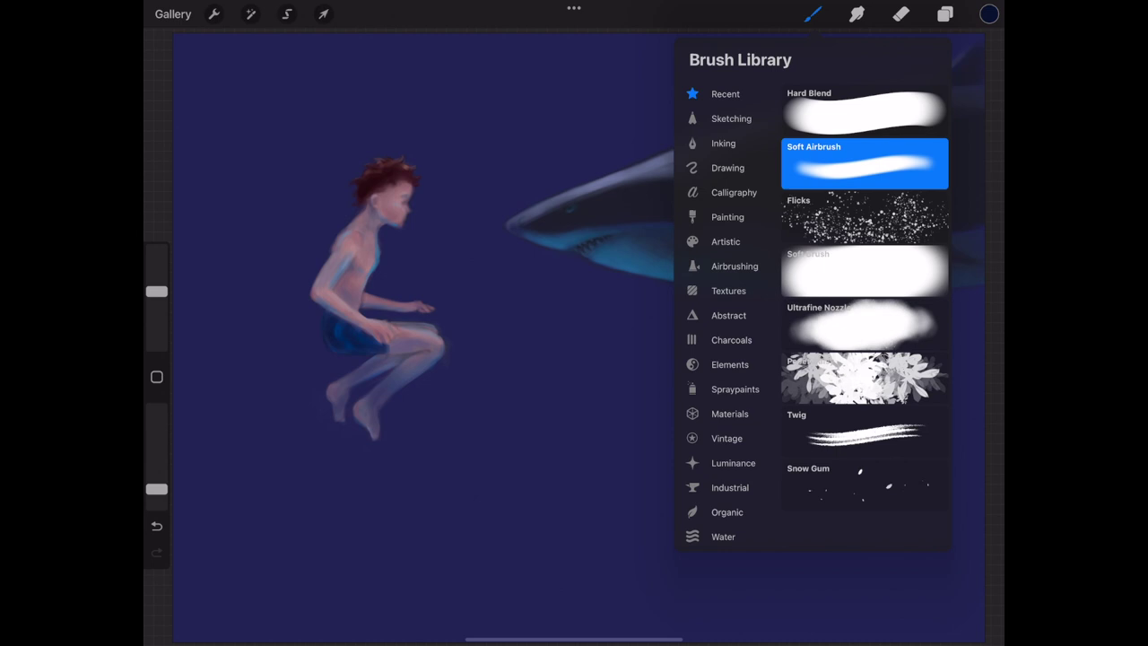
{"action": "left_click_drag", "start_coordinate": [157, 291], "coordinate": [157, 251]}
{"action": "mouse_move", "coordinate": [269, 618]}
{"action": "left_mouse_down"}
{"action": "mouse_move", "coordinate": [199, 346]}
{"action": "mouse_move", "coordinate": [511, 610]}
{"action": "mouse_move", "coordinate": [405, 576]}
{"action": "mouse_move", "coordinate": [881, 512]}
{"action": "mouse_move", "coordinate": [633, 475]}
{"action": "mouse_move", "coordinate": [871, 541]}
{"action": "left_mouse_up"}
{"action": "left_click", "coordinate": [856, 14]}
{"action": "left_click_drag", "start_coordinate": [157, 489], "coordinate": [157, 482]}
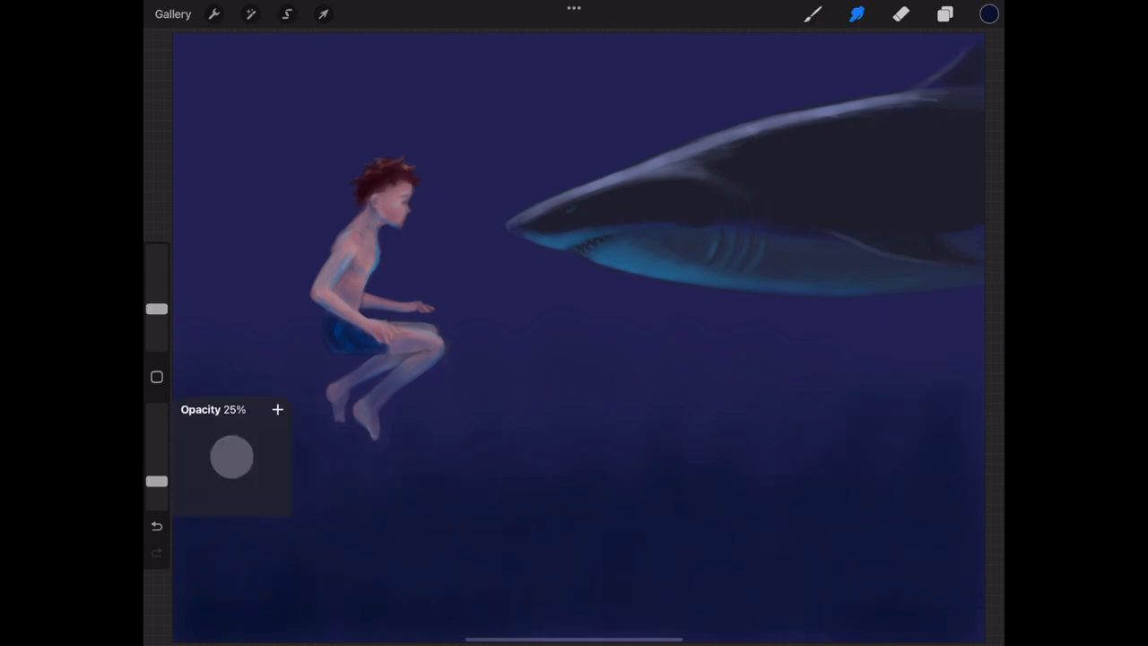
Pick a light blue and switch to Hard Airbrush at 2% size
{"action": "left_click", "coordinate": [989, 13]}
{"action": "left_click_drag", "start_coordinate": [828, 240], "coordinate": [836, 222]}
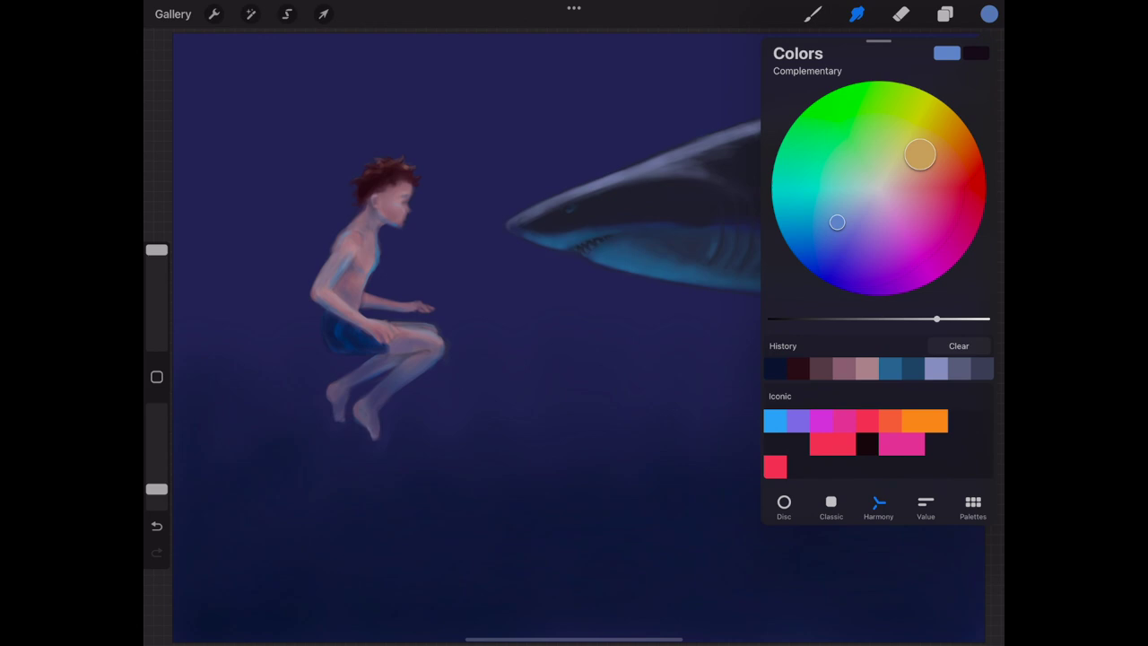
{"action": "scroll", "coordinate": [385, 161], "scroll_direction": "up", "scroll_amount": 2}
{"action": "scroll", "coordinate": [385, 161], "scroll_direction": "up", "scroll_amount": 3}
{"action": "scroll", "coordinate": [386, 162], "scroll_direction": "up", "scroll_amount": 2}
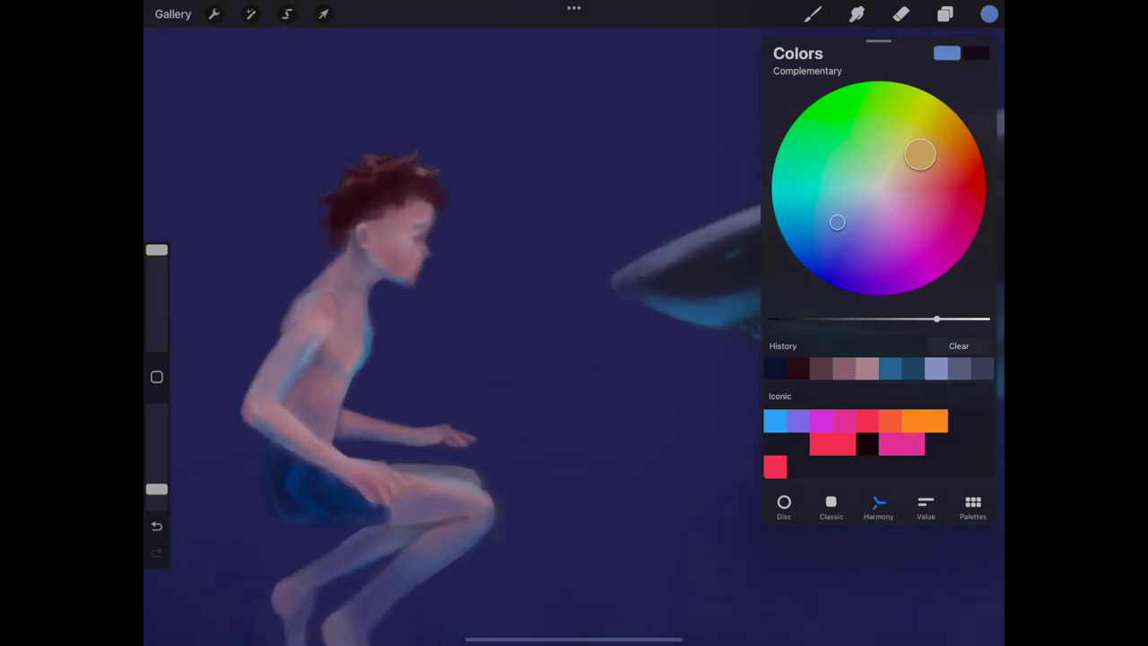
{"action": "left_click", "coordinate": [812, 14]}
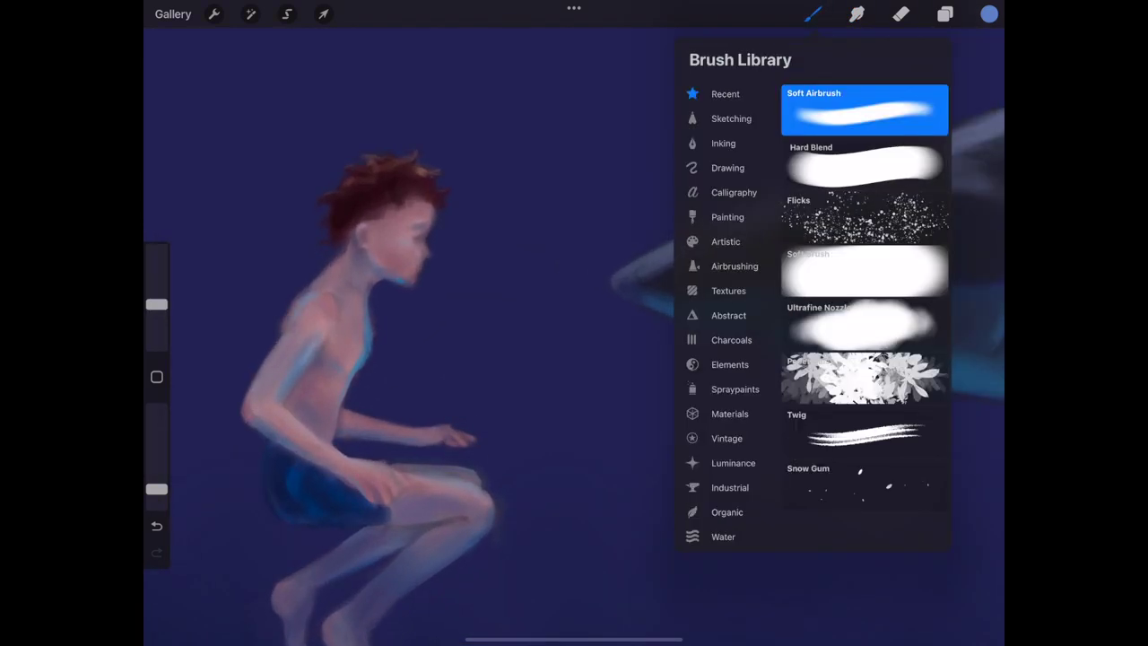
{"action": "left_click", "coordinate": [858, 146]}
{"action": "left_click_drag", "start_coordinate": [156, 251], "coordinate": [156, 337]}
Dot four tiny bubbles beside the boy's head at 2% then 1%, and select Layer 3
{"action": "left_click", "coordinate": [485, 231]}
{"action": "left_click_drag", "start_coordinate": [156, 338], "coordinate": [156, 340]}
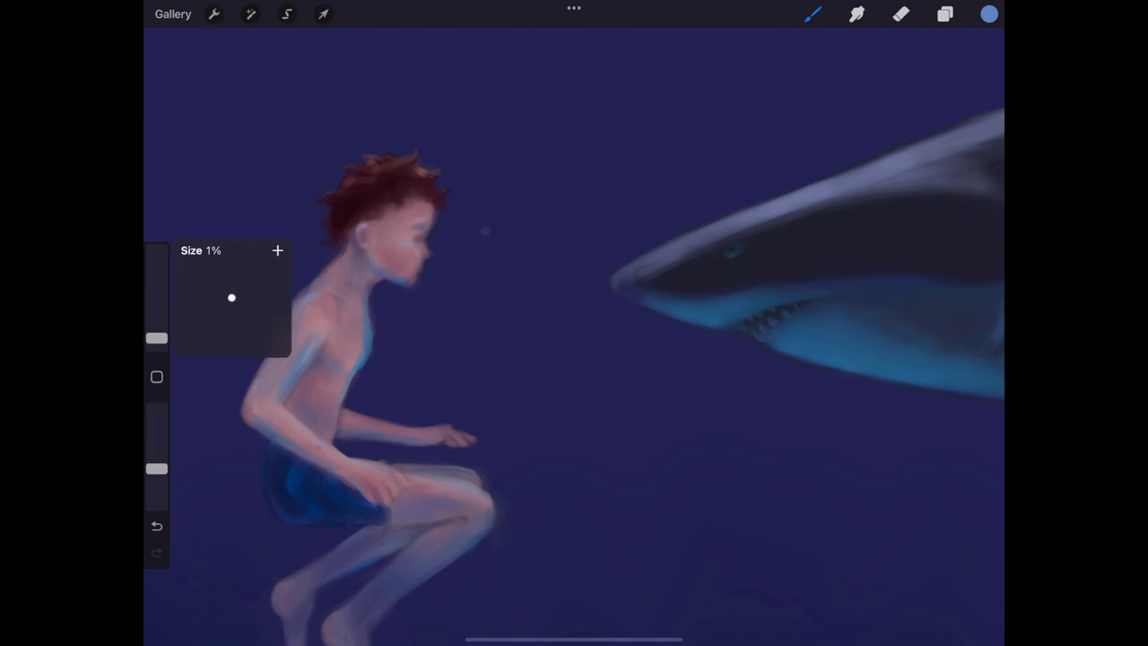
{"action": "left_click", "coordinate": [472, 184]}
{"action": "left_click", "coordinate": [466, 215]}
{"action": "left_click", "coordinate": [467, 252]}
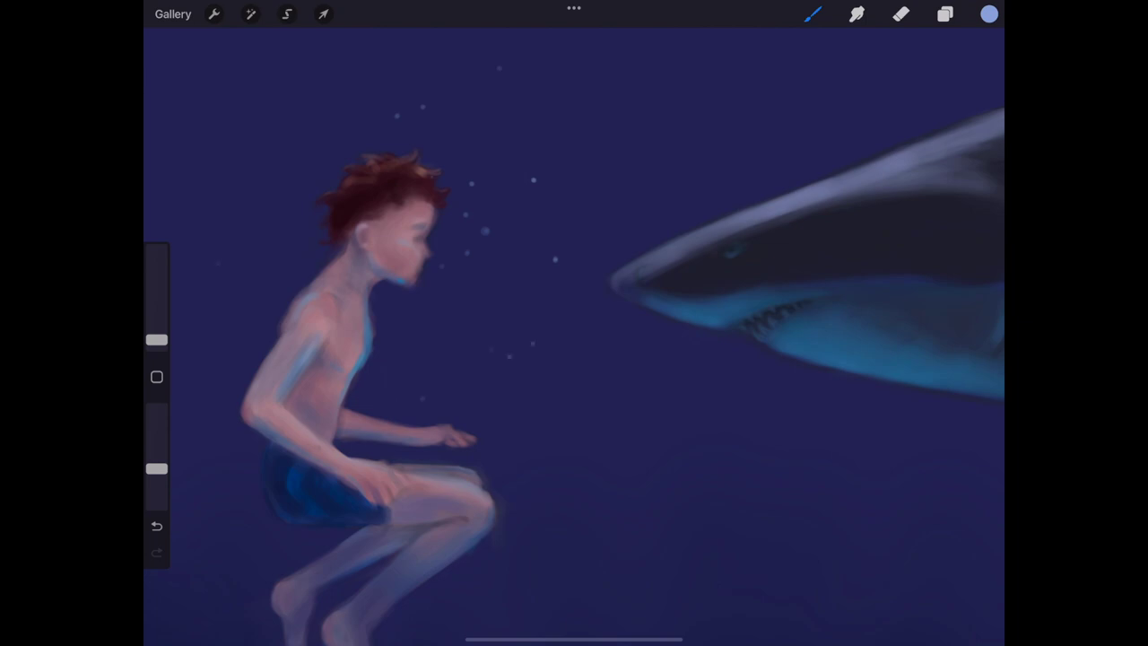
{"action": "left_click", "coordinate": [944, 13]}
{"action": "left_click", "coordinate": [837, 531]}
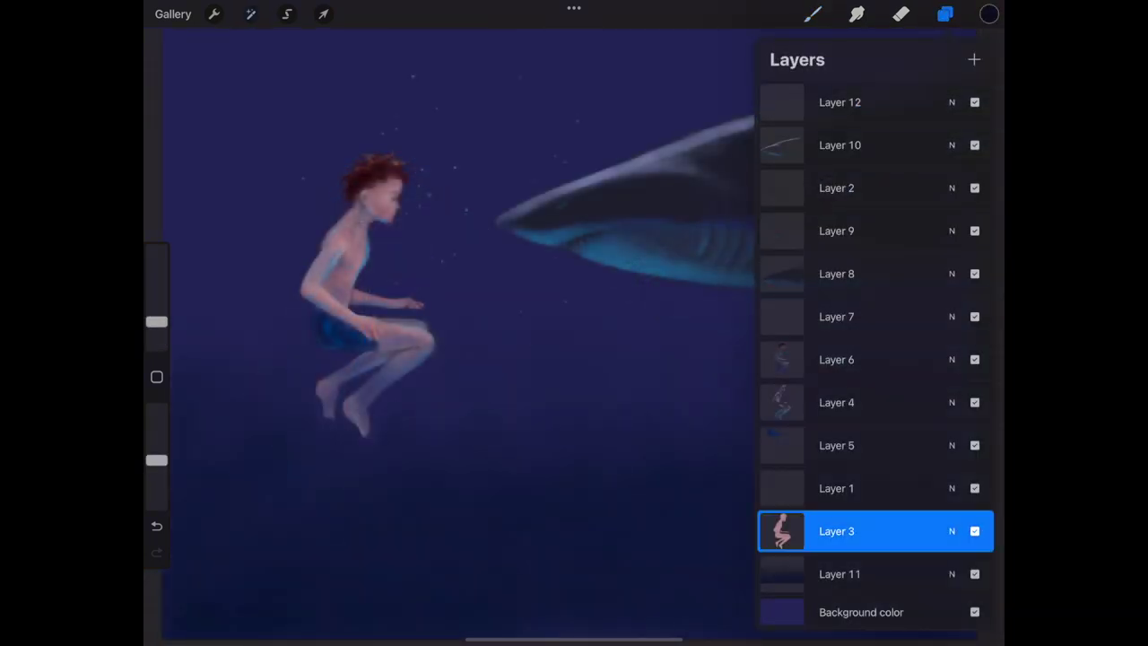
Apply Hue, Saturation, Brightness to the boy: brightness 40%, saturation 40%, hue 20%
{"action": "left_click", "coordinate": [250, 14]}
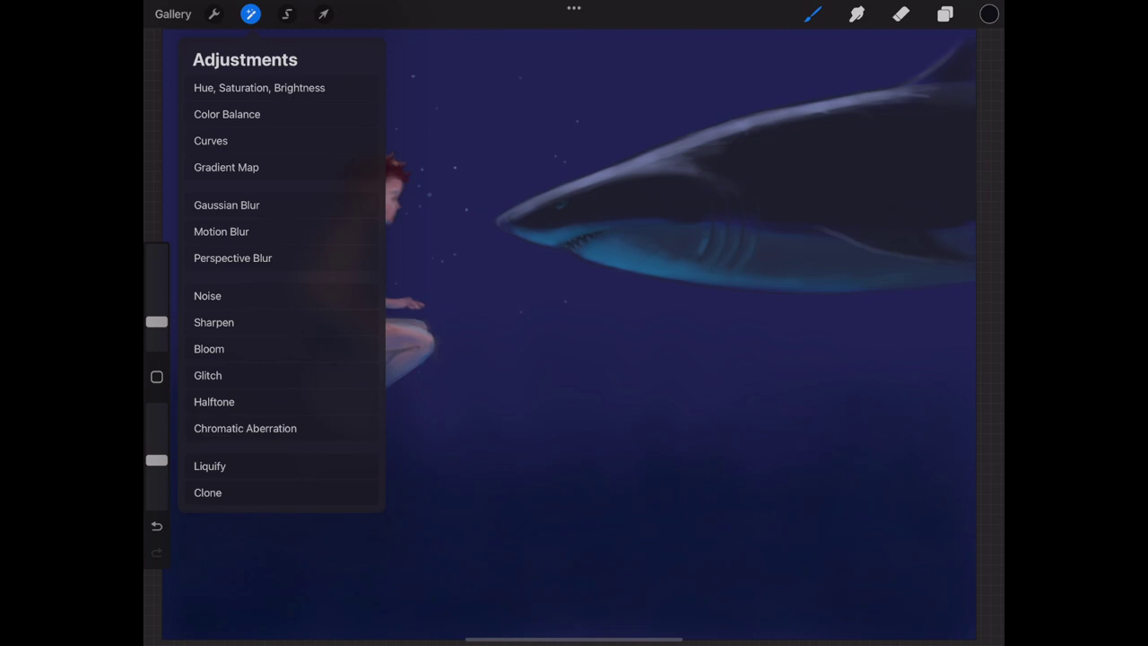
{"action": "left_click", "coordinate": [259, 87]}
{"action": "left_click_drag", "start_coordinate": [775, 618], "coordinate": [758, 618]}
{"action": "left_click_drag", "start_coordinate": [573, 618], "coordinate": [556, 618]}
{"action": "left_click_drag", "start_coordinate": [372, 618], "coordinate": [320, 618]}
{"action": "left_click", "coordinate": [945, 14]}
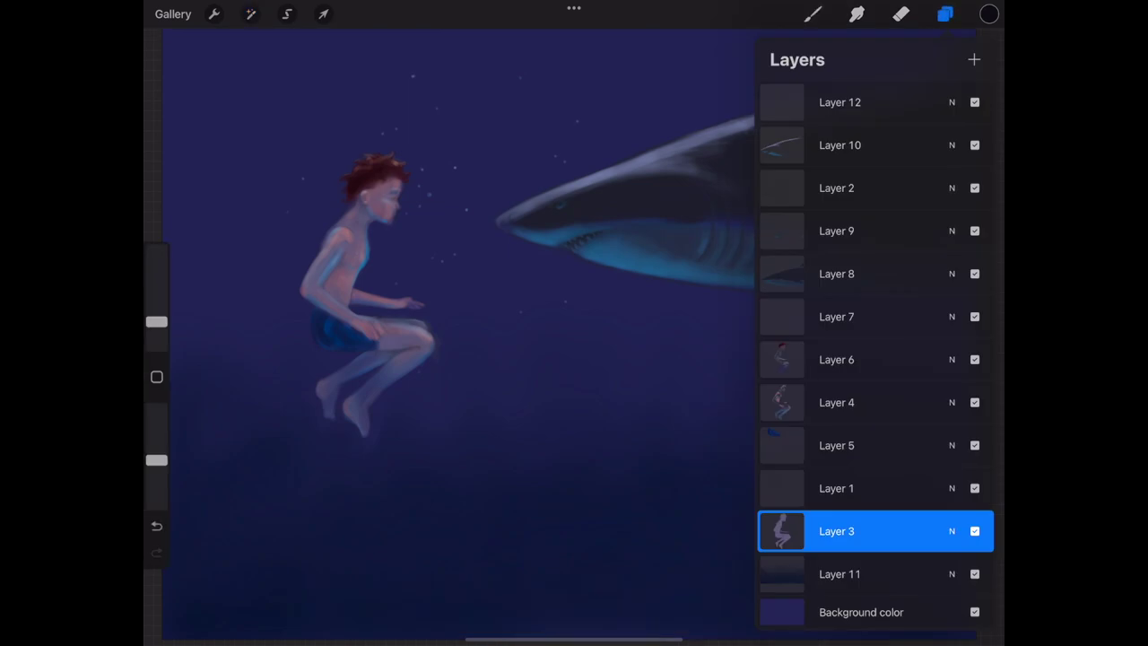
On Layer 6, paint dark navy along the left edge of the boy's foot
{"action": "left_click", "coordinate": [861, 360]}
{"action": "scroll", "coordinate": [390, 269], "scroll_direction": "up", "scroll_amount": 2}
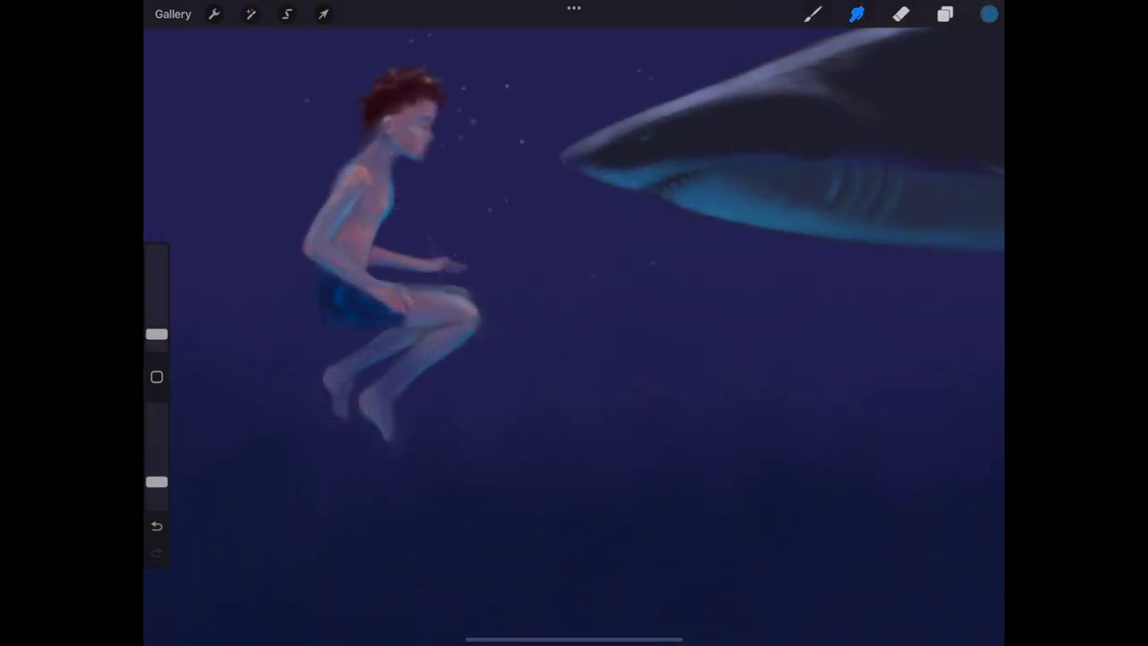
{"action": "left_click", "coordinate": [812, 13]}
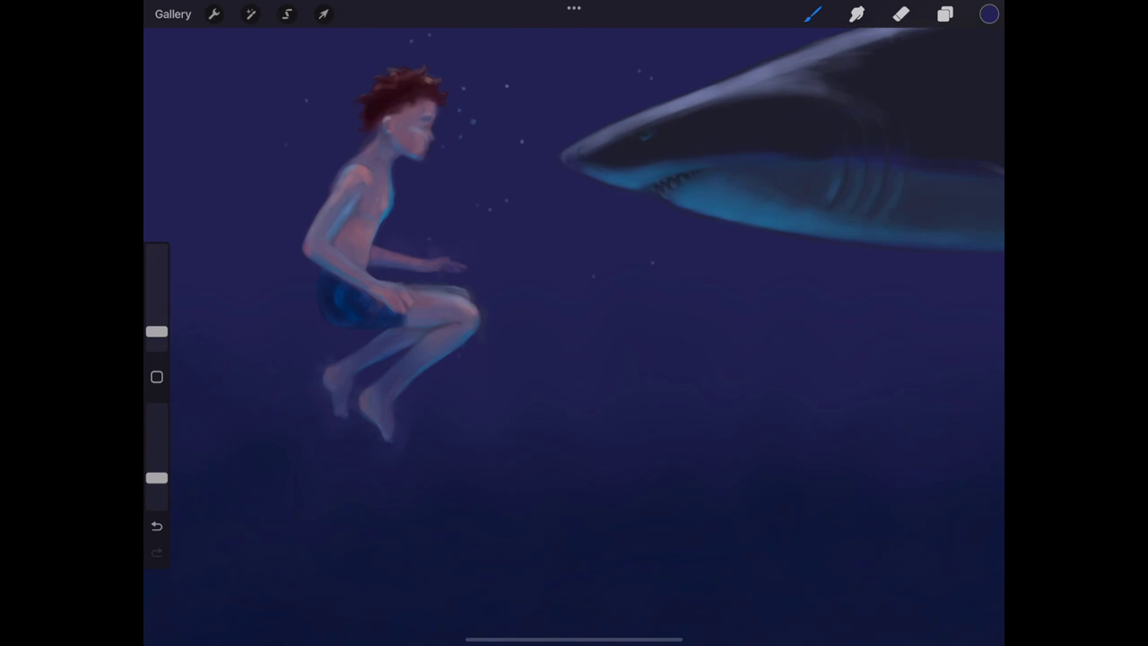
{"action": "left_click_drag", "start_coordinate": [326, 368], "coordinate": [384, 437]}
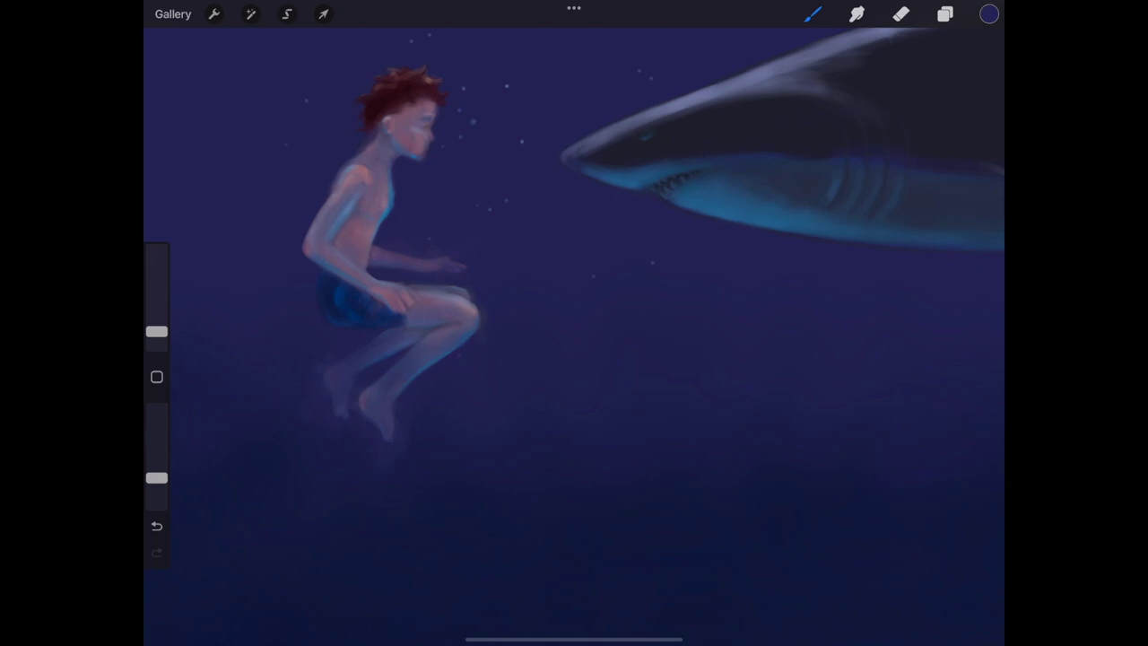
Darken the bottom of the boy's shorts and the lower water with a darker blue
{"action": "left_click", "coordinate": [989, 13]}
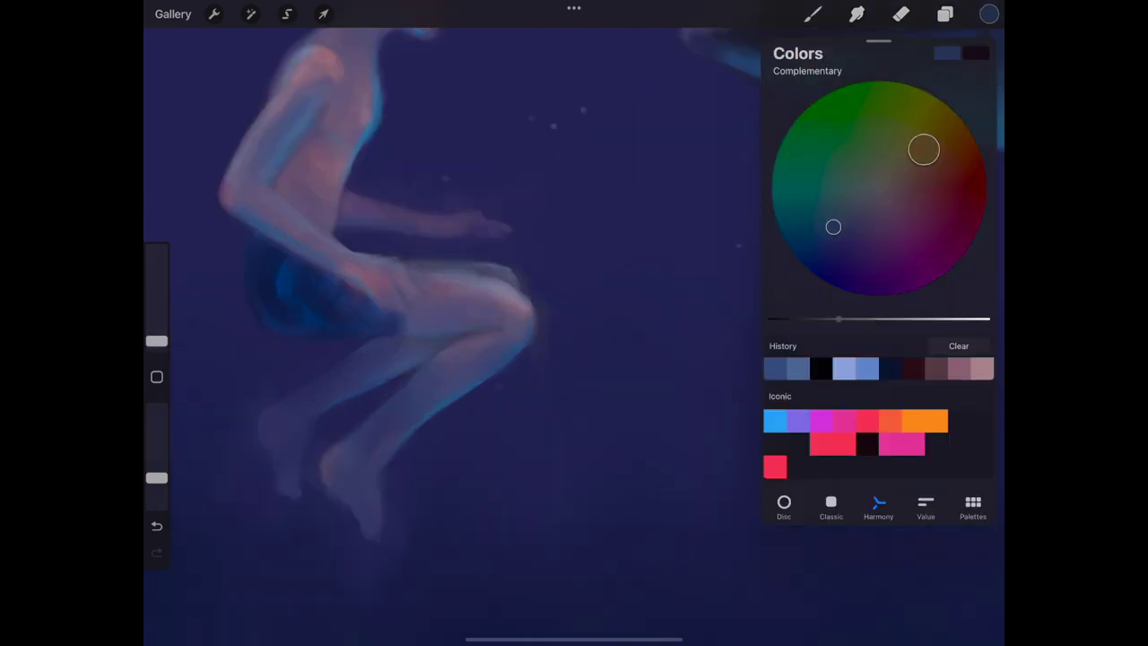
{"action": "left_click", "coordinate": [989, 14]}
{"action": "left_click_drag", "start_coordinate": [278, 334], "coordinate": [394, 342]}
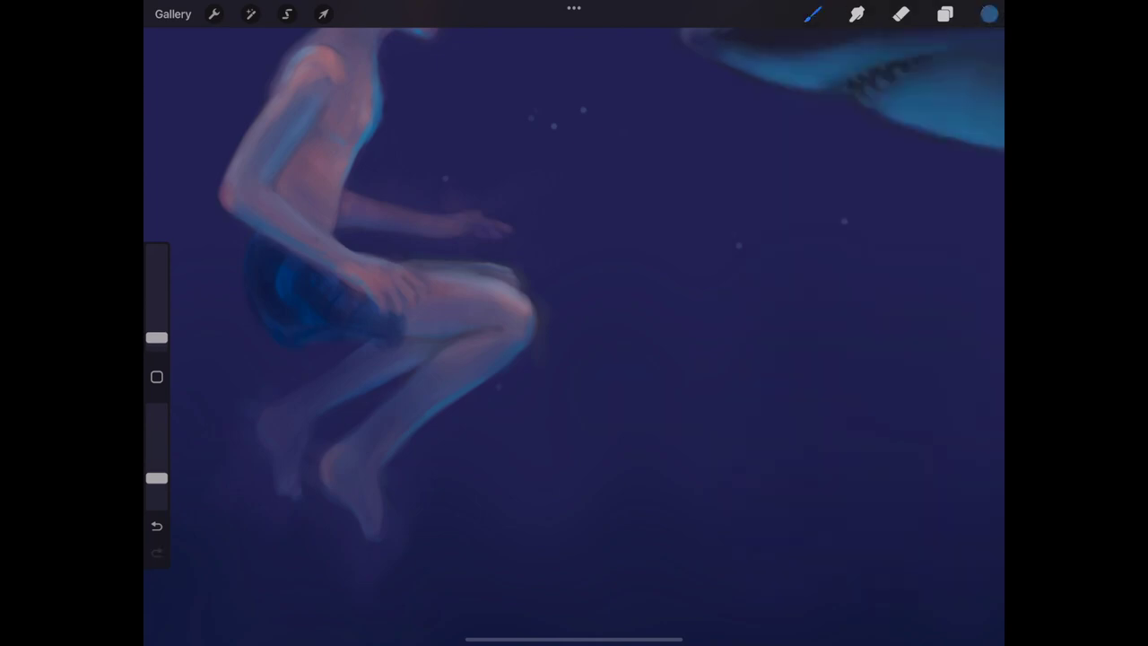
{"action": "scroll", "coordinate": [574, 323], "scroll_direction": "down", "scroll_amount": 5}
{"action": "left_click_drag", "start_coordinate": [688, 446], "coordinate": [648, 600]}
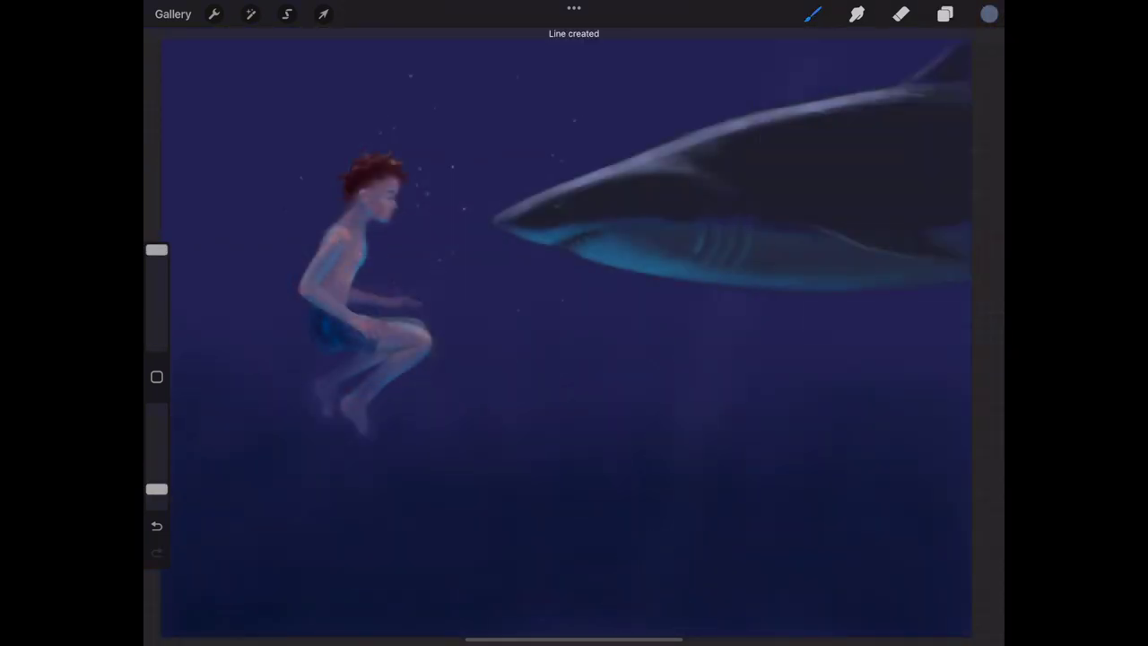
Paint four faint light rays slanting down from the top, then soften them with smudge and eraser
{"action": "left_click_drag", "start_coordinate": [489, 54], "coordinate": [333, 615]}
{"action": "left_click_drag", "start_coordinate": [486, 45], "coordinate": [437, 560]}
{"action": "left_click_drag", "start_coordinate": [525, 256], "coordinate": [425, 599]}
{"action": "left_click_drag", "start_coordinate": [489, 54], "coordinate": [242, 590]}
{"action": "left_click", "coordinate": [856, 14]}
{"action": "left_click", "coordinate": [289, 56]}
{"action": "left_click", "coordinate": [900, 13]}
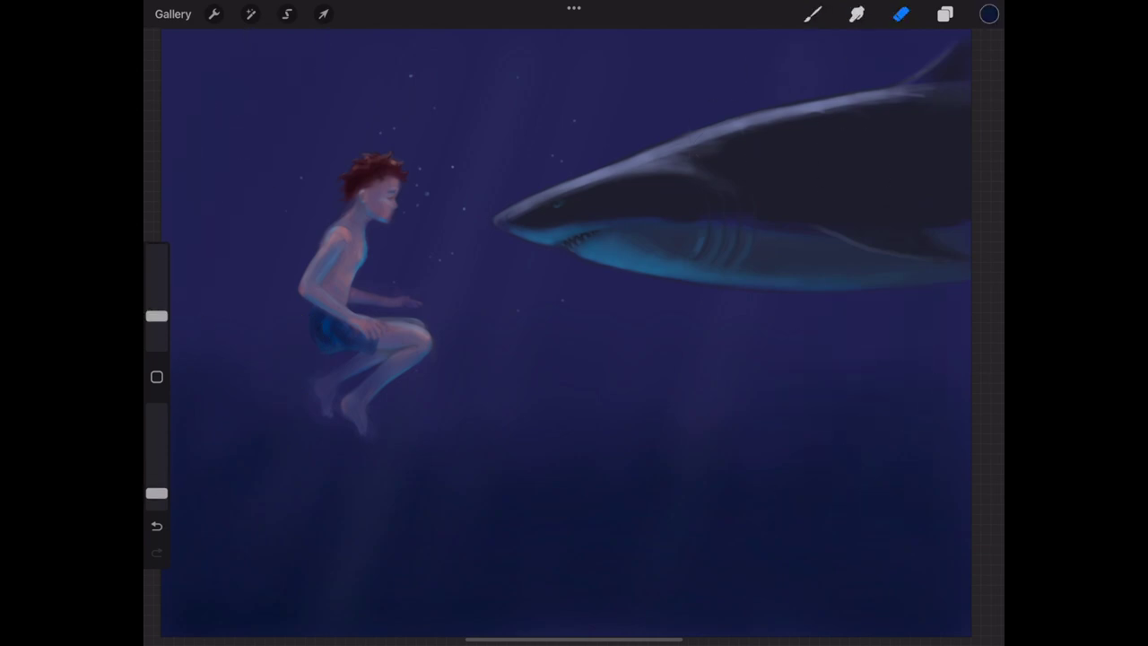
{"action": "left_click", "coordinate": [811, 13]}
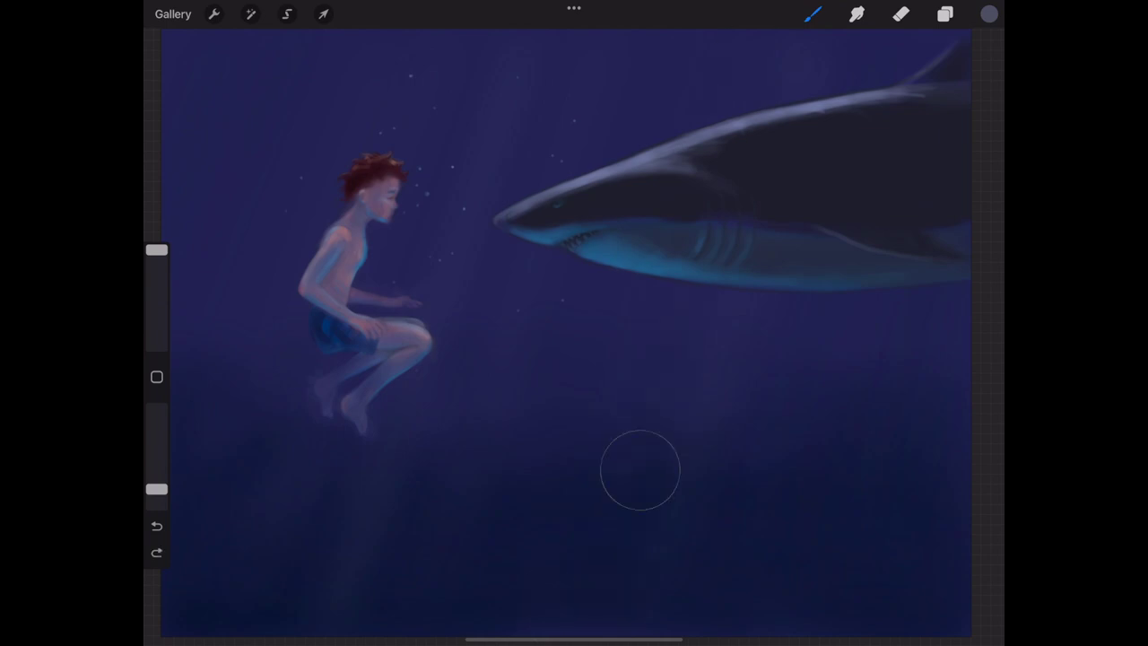
{"action": "left_click", "coordinate": [900, 14]}
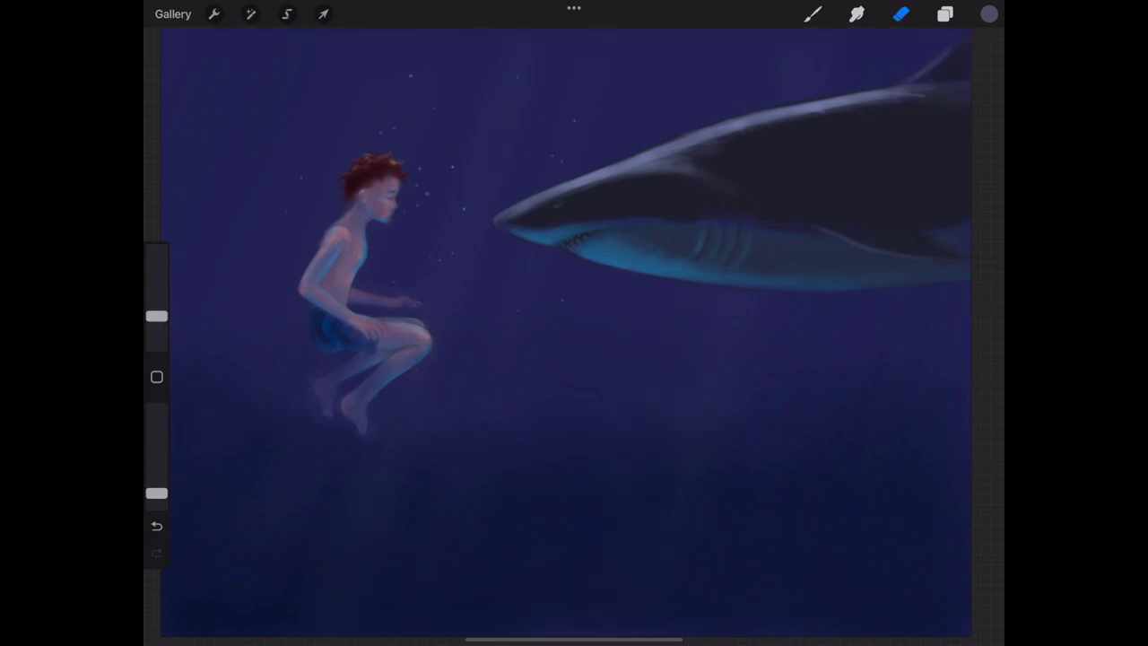